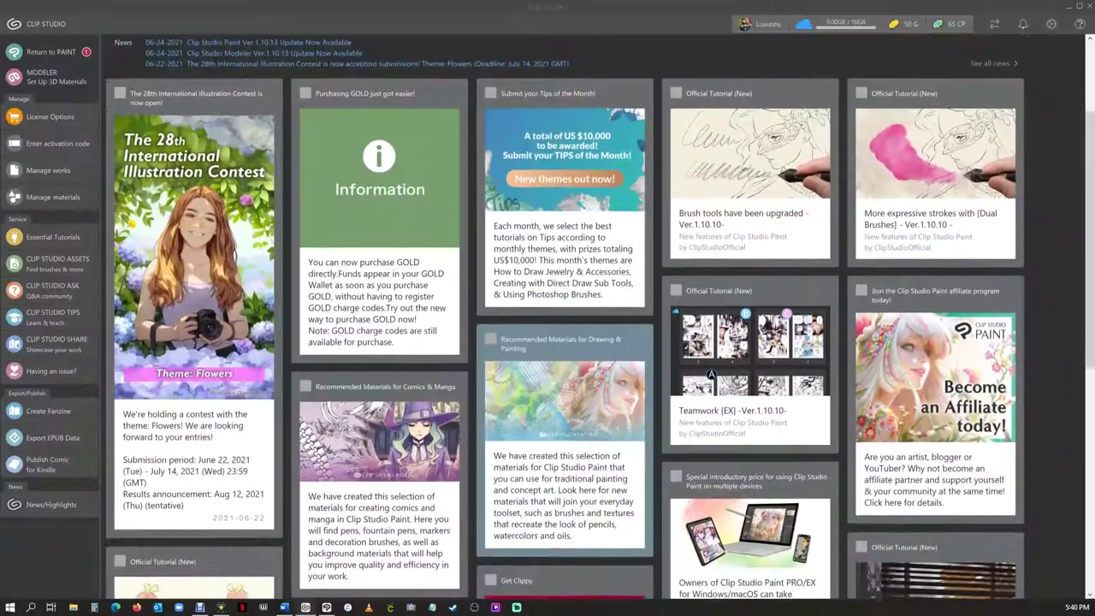
Scroll through the CLIP STUDIO ASSETS page
scroll(548, 308, down, 10)
scroll(548, 308, down, 3)
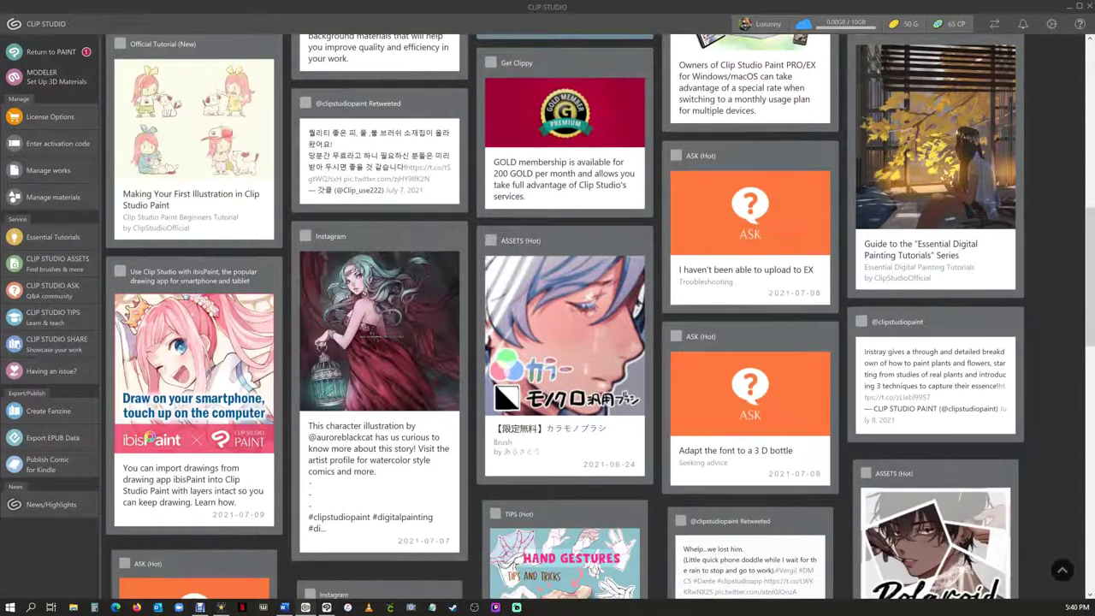
scroll(565, 316, down, 3)
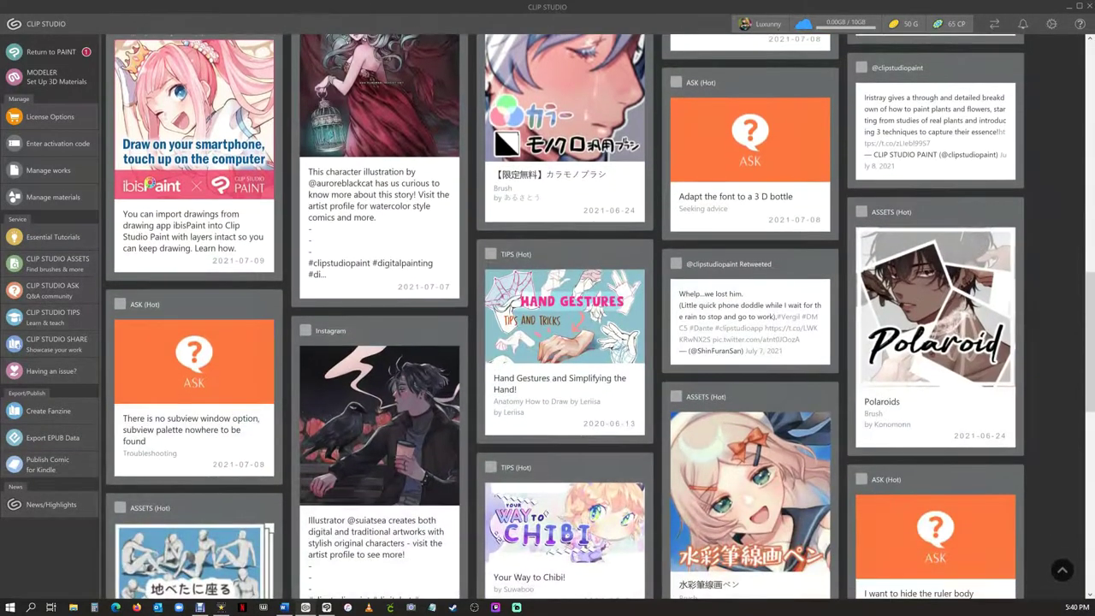
scroll(565, 316, up, 10)
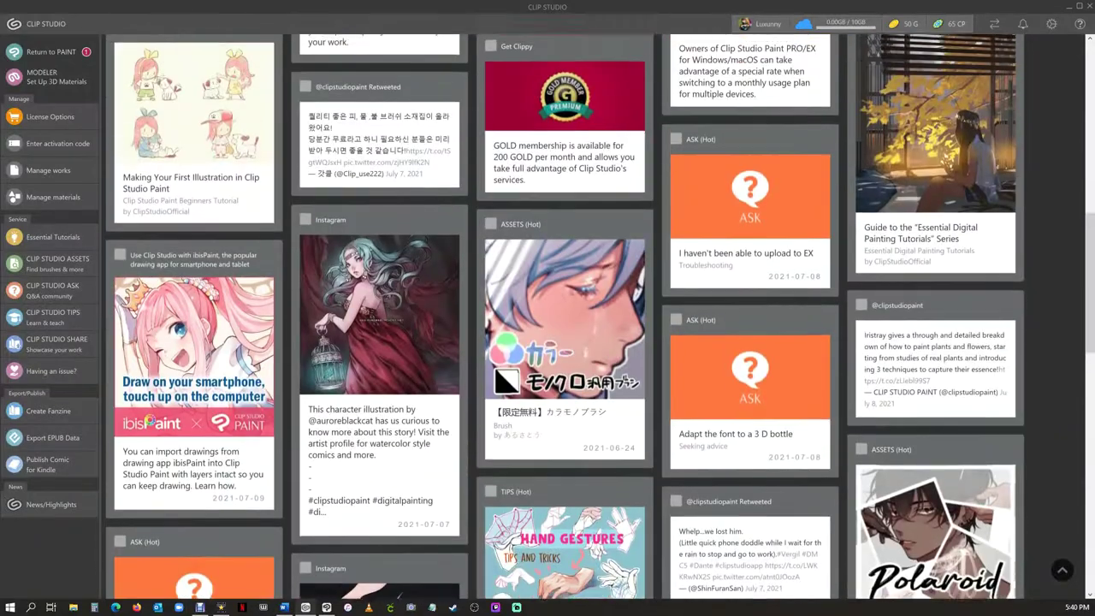
scroll(564, 317, up, 1)
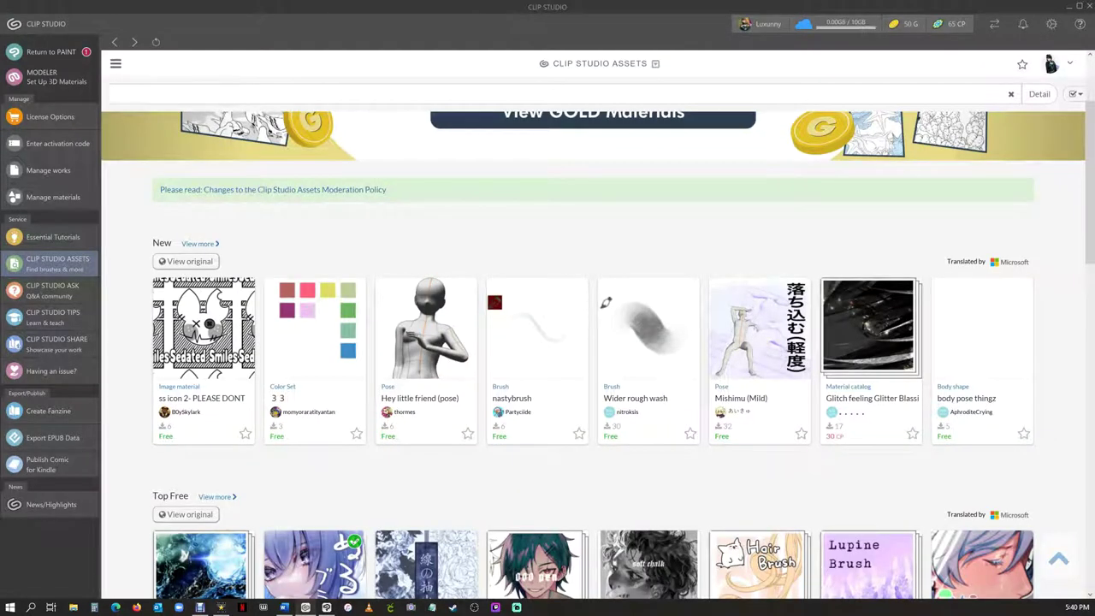
Search the assets for 'jewelry', browse the result grid, then close the store
text(jewelry)
key(Return)
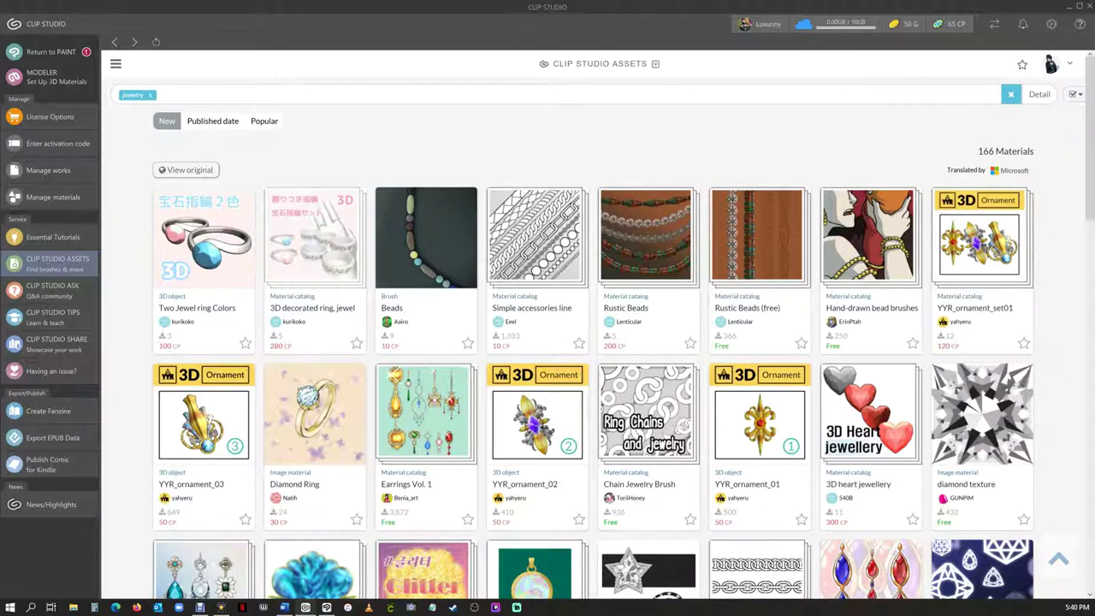
scroll(590, 342, down, 2)
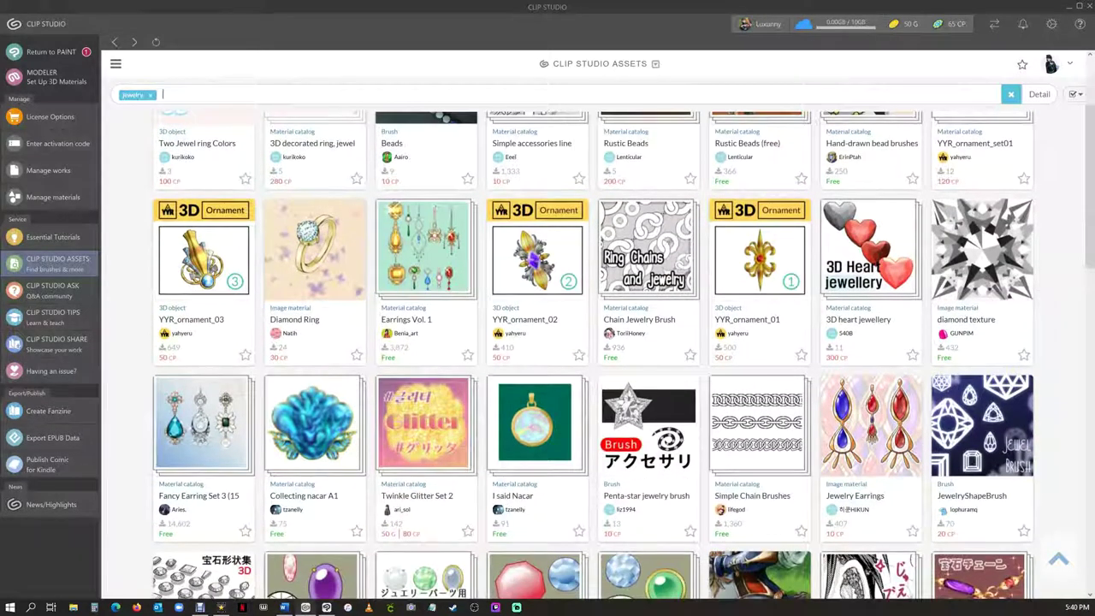
scroll(590, 351, down, 3)
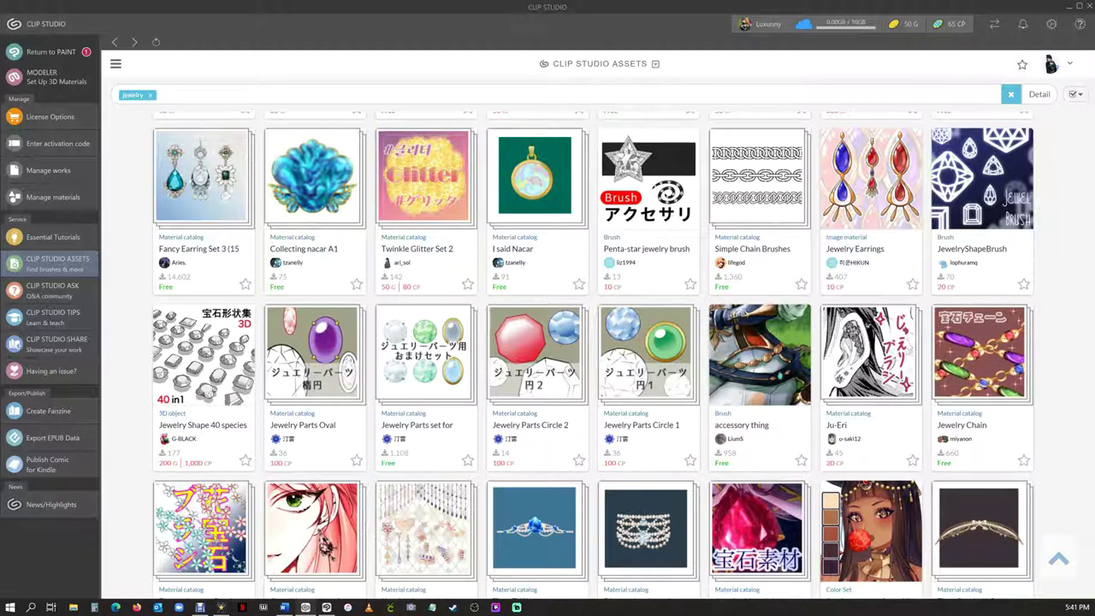
scroll(590, 351, down, 2)
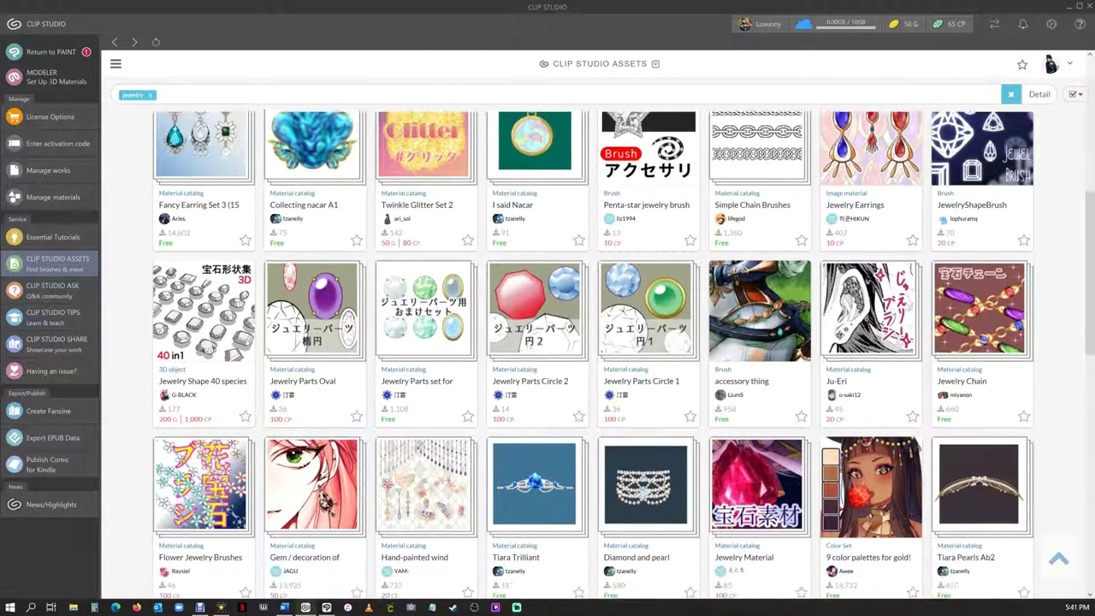
scroll(590, 351, down, 4)
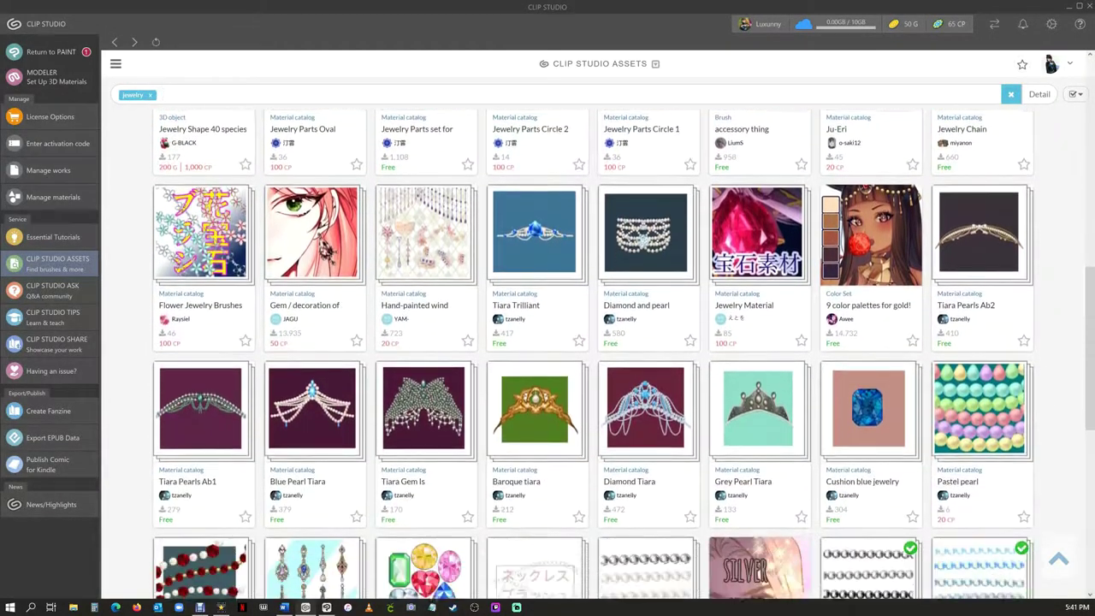
scroll(590, 351, down, 4)
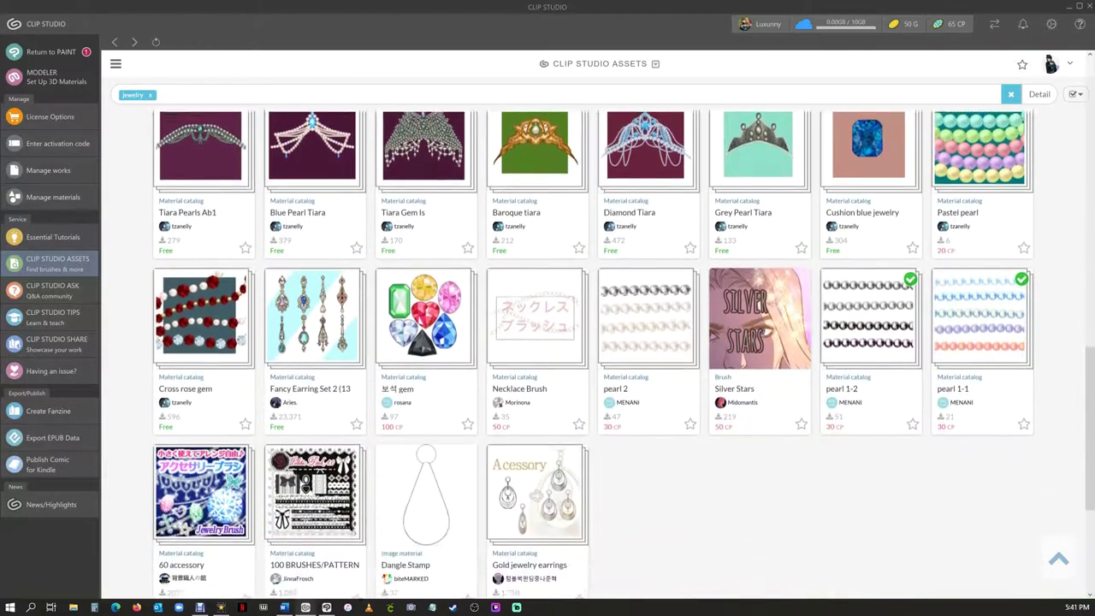
scroll(590, 351, down, 2)
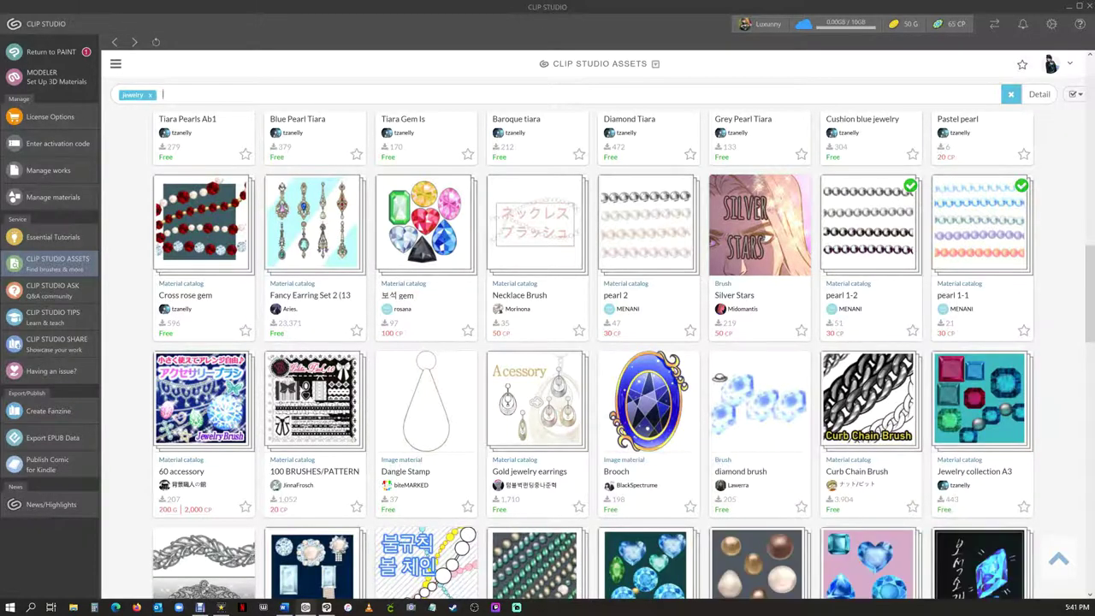
scroll(590, 351, down, 2)
scroll(590, 350, down, 4)
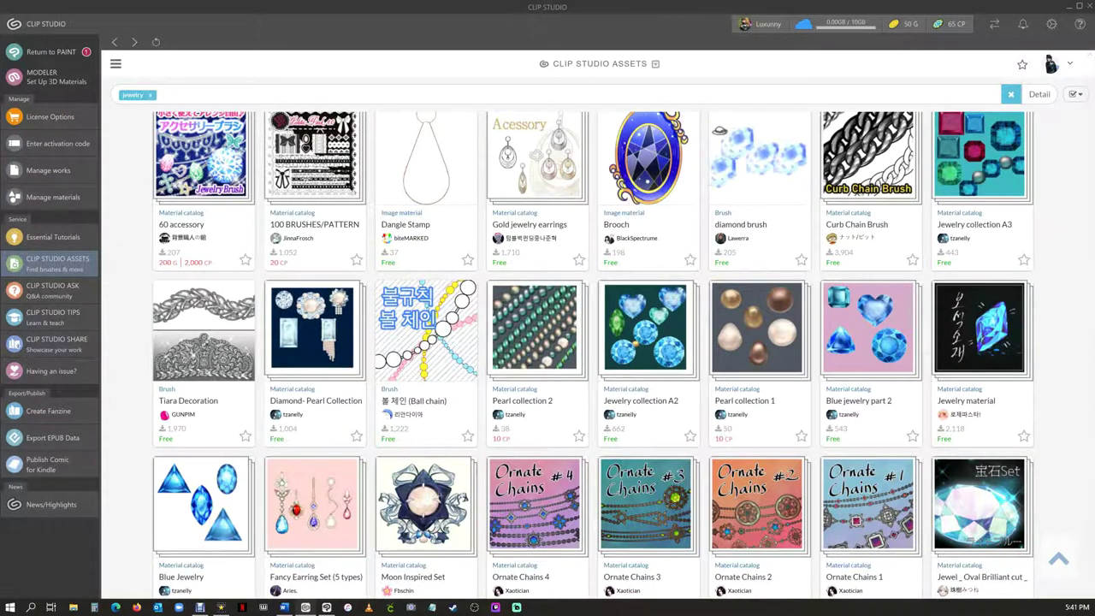
click(1081, 7)
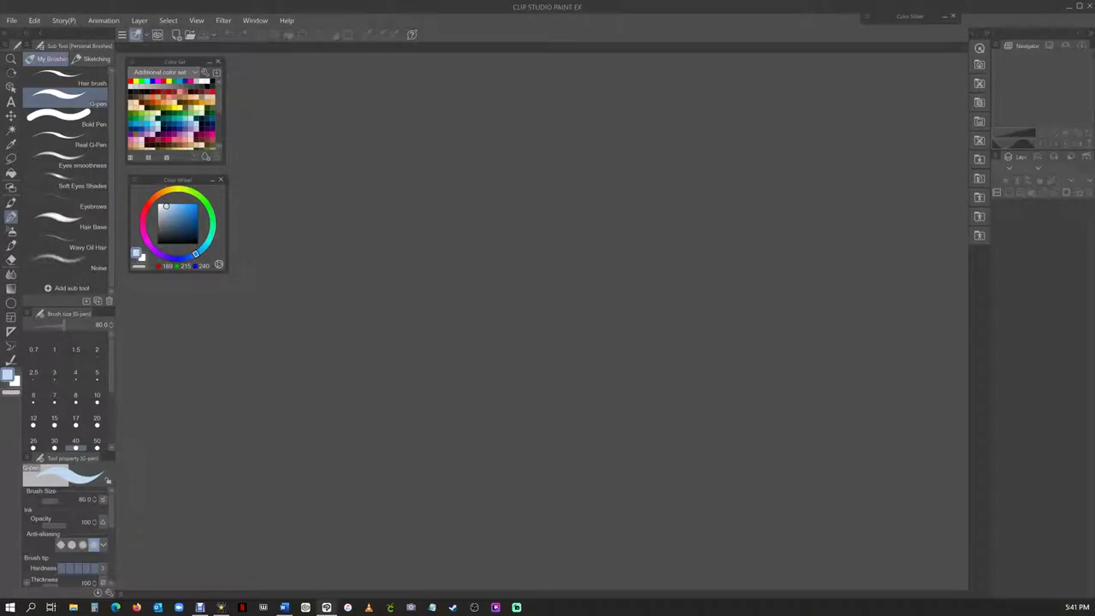
Create a new canvas from File > New using the 11 x 14 in preset
click(12, 20)
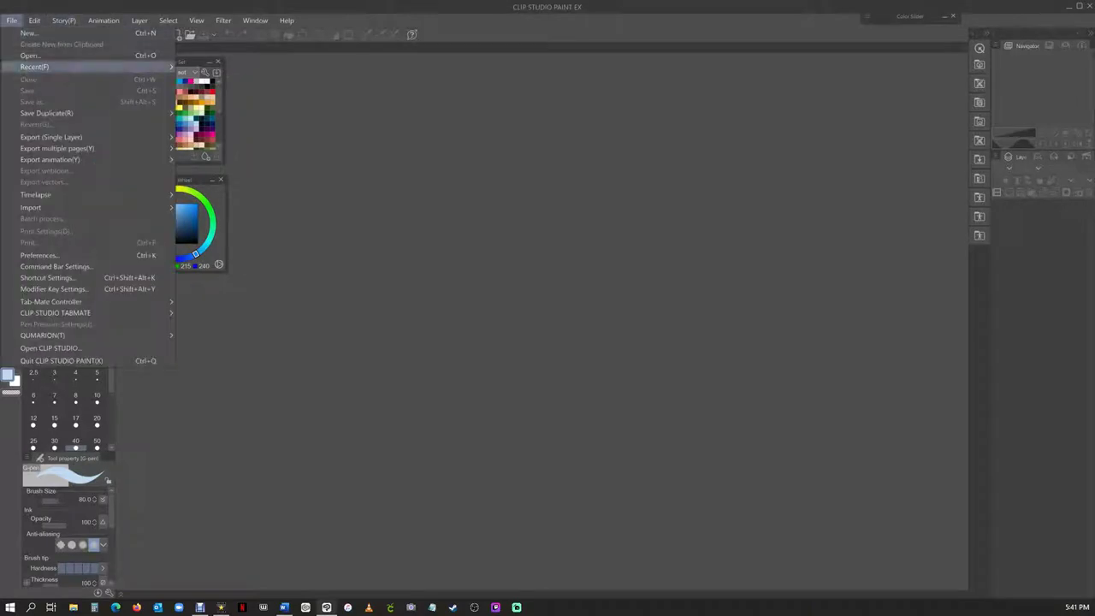
click(29, 33)
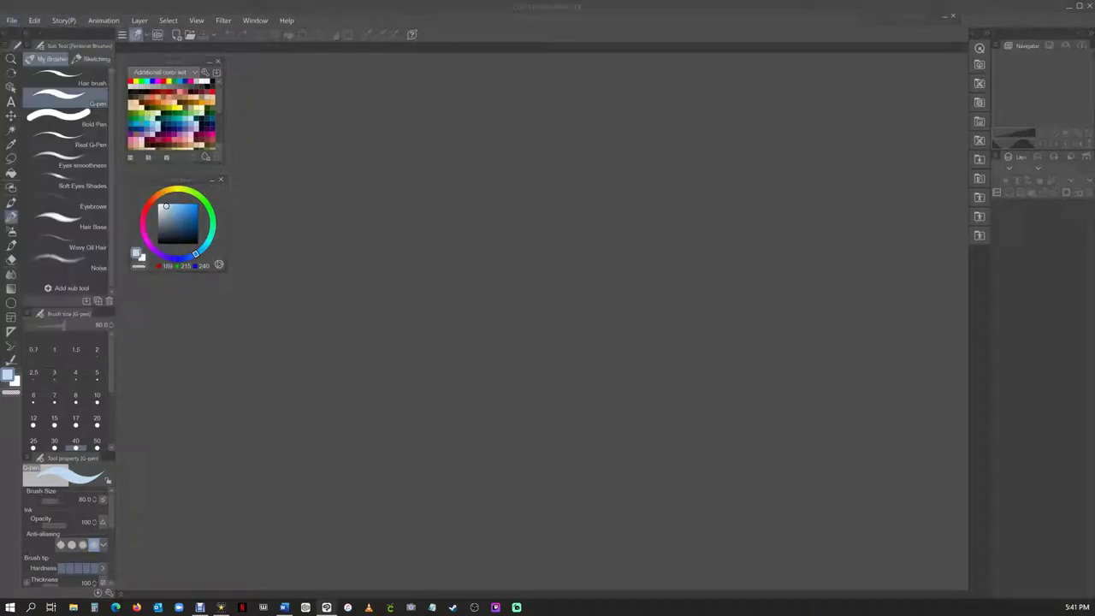
click(509, 236)
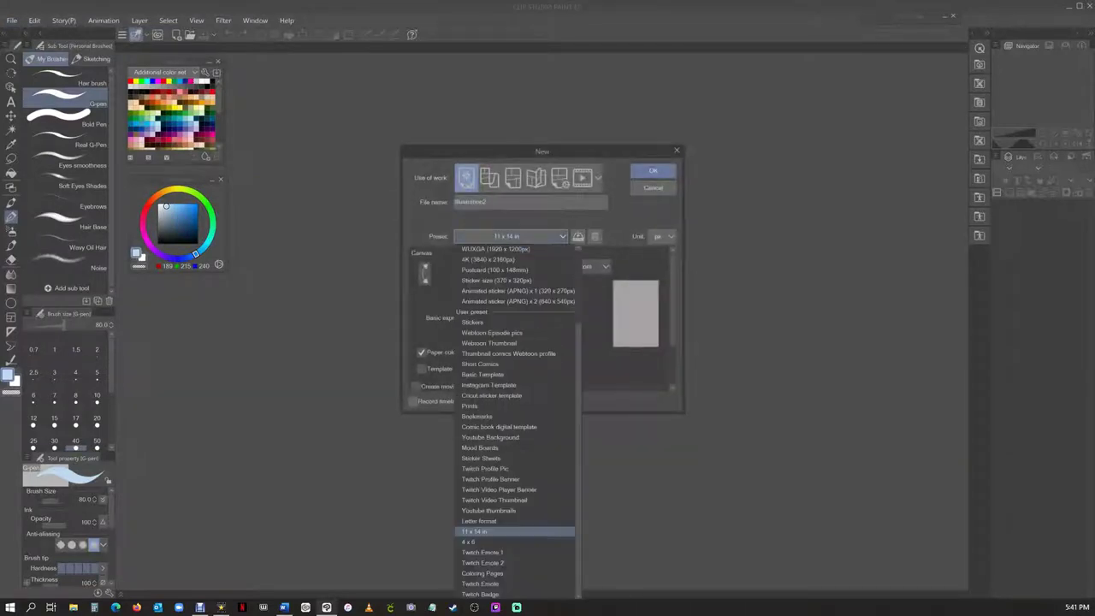
key(Return)
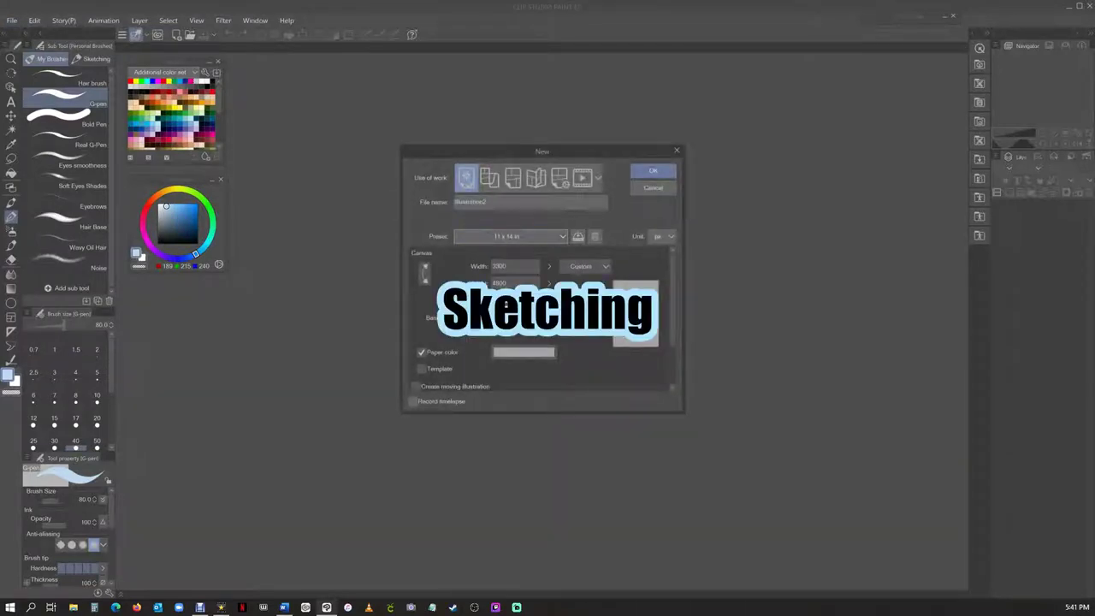
key(Down)
click(653, 171)
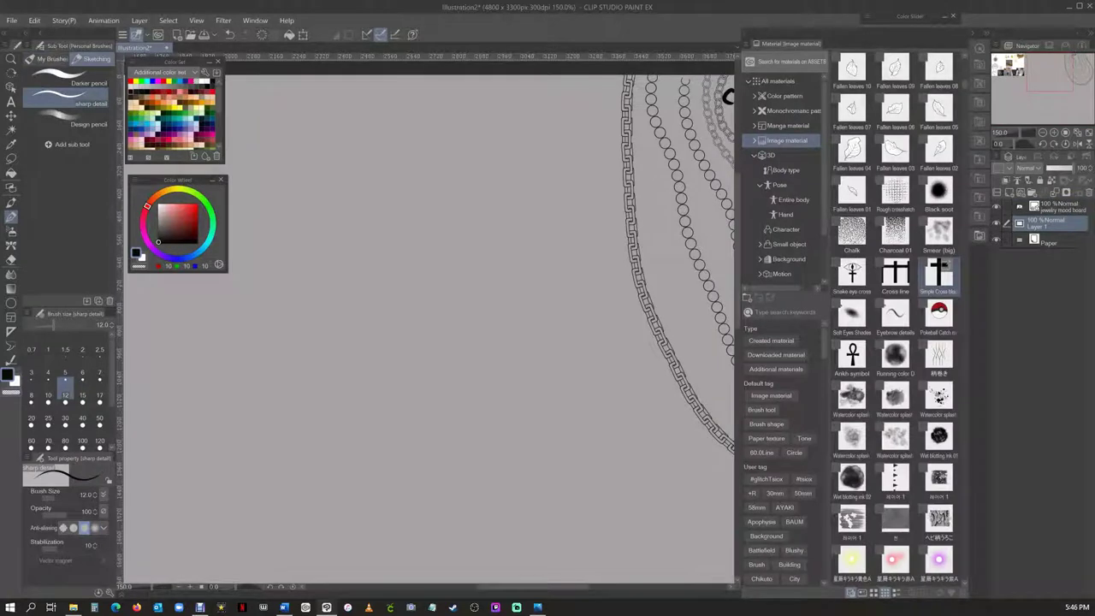
Drop the Ankh symbol material onto the canvas, shrink it and move it to top centre
drag(852, 355, 447, 257)
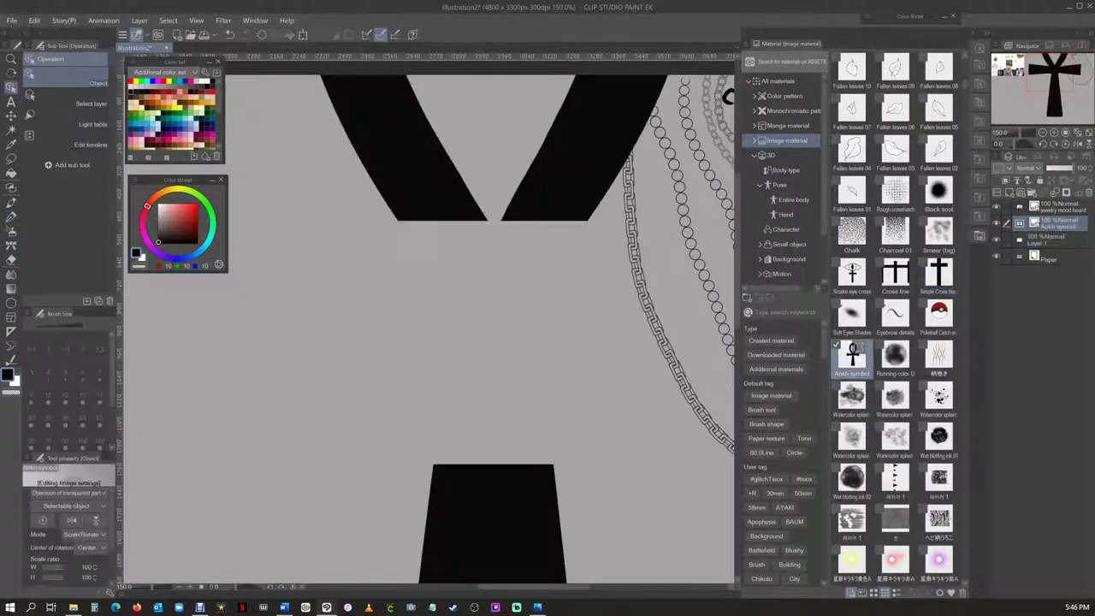
scroll(446, 266, down, 4)
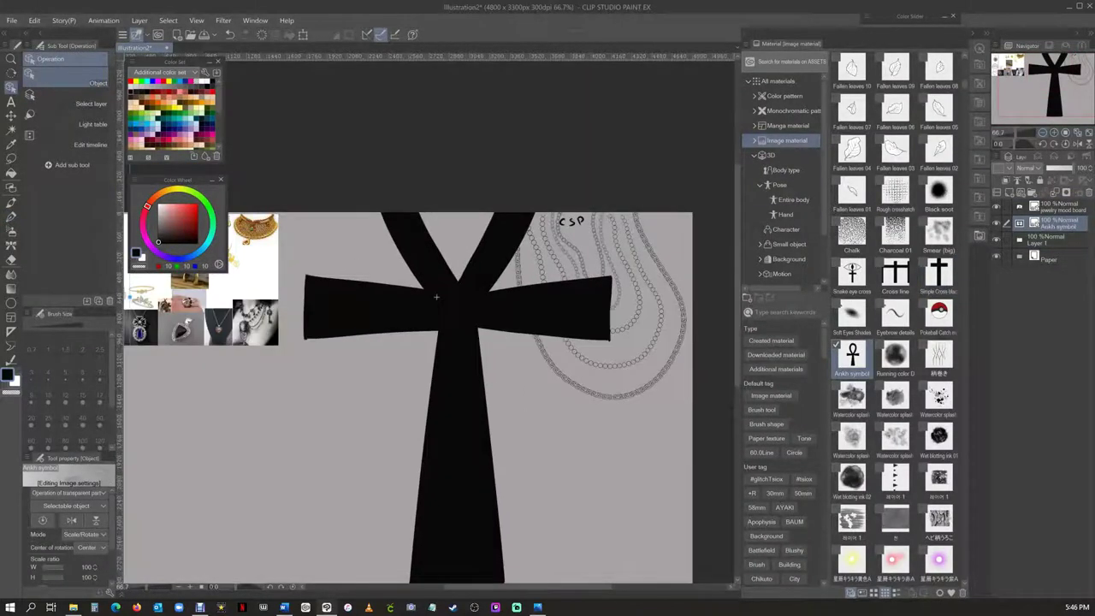
scroll(436, 297, down, 3)
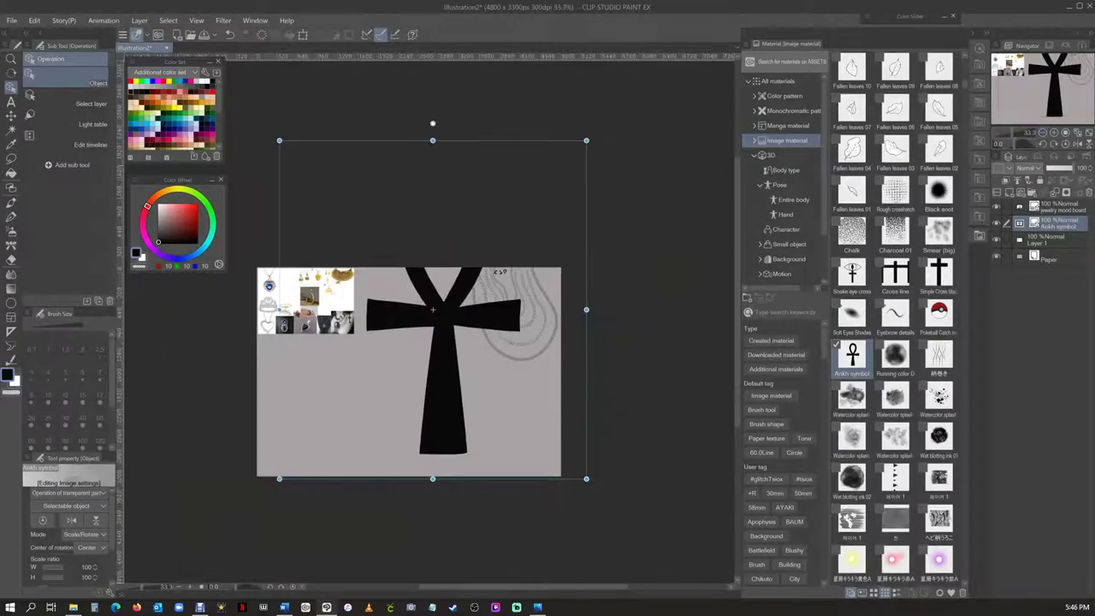
drag(530, 203, 415, 310)
scroll(402, 385, up, 4)
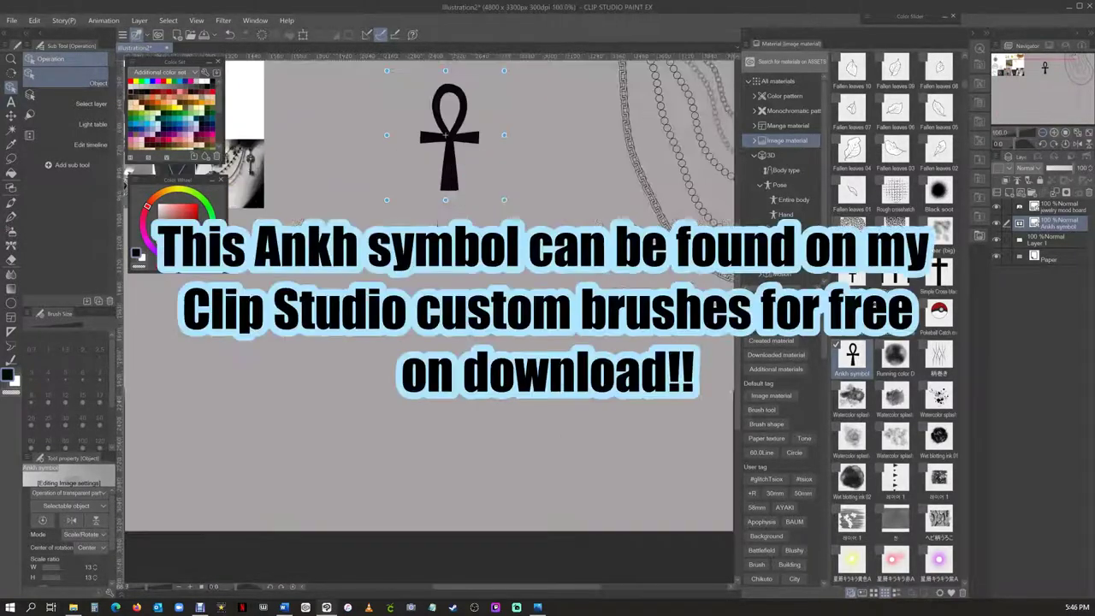
scroll(462, 137, up, 2)
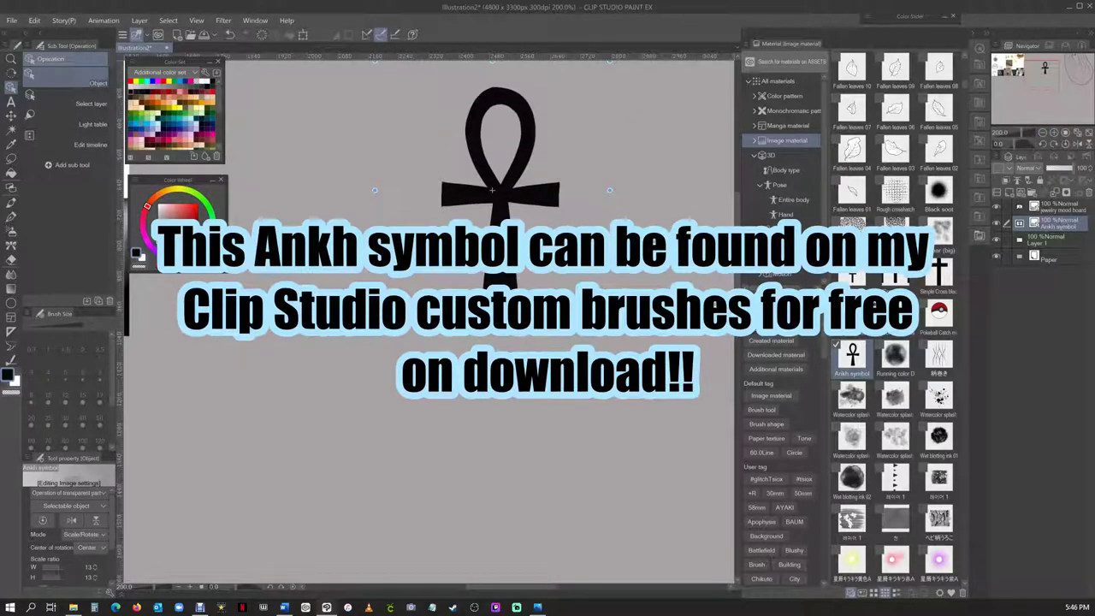
drag(599, 342, 490, 406)
Switch to the pen, set the ankh layer to 28% opacity, and add a layer above
key(p)
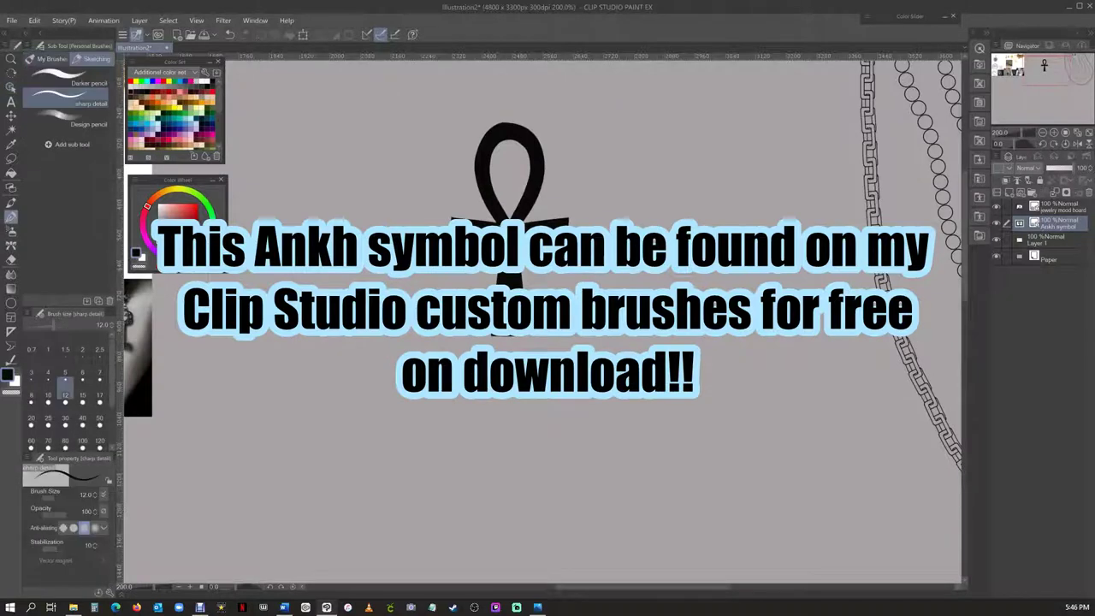
drag(1074, 168, 1055, 167)
key(ctrl+plus)
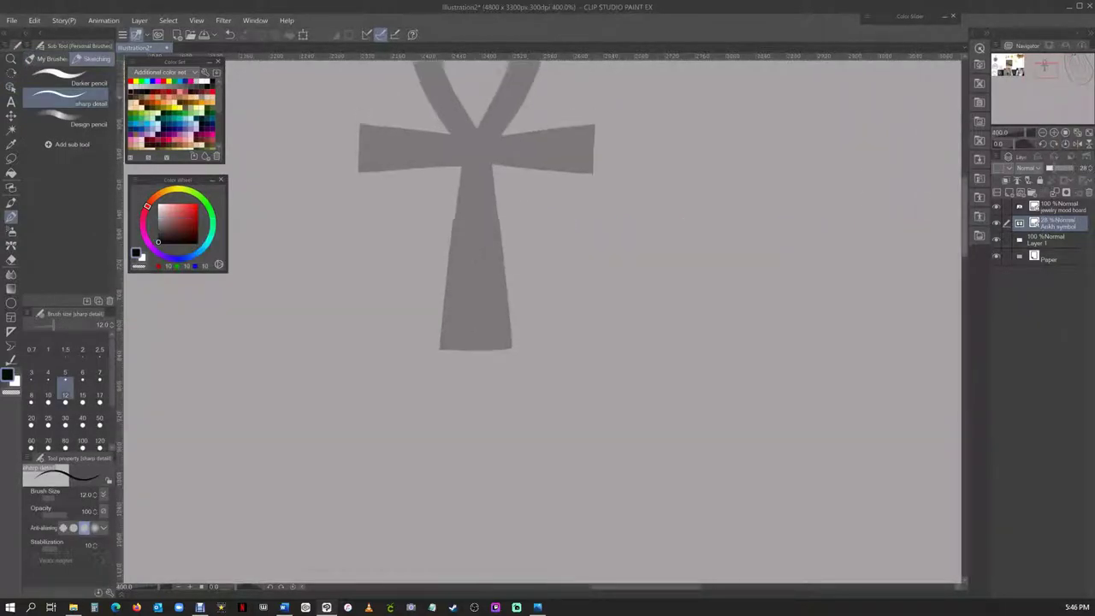
scroll(476, 257, up, 3)
scroll(476, 282, up, 3)
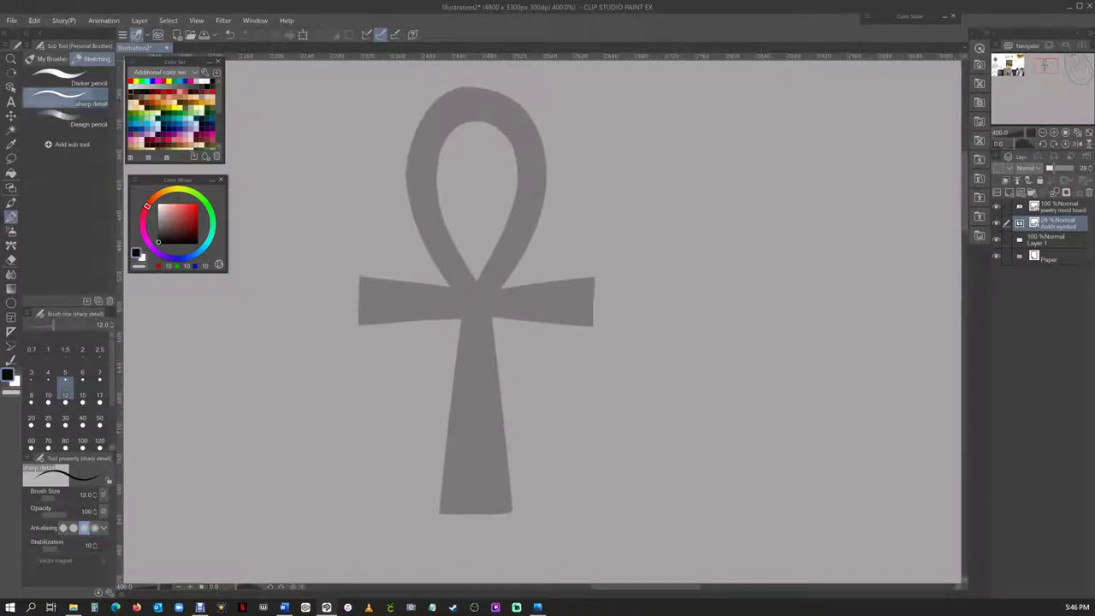
key(ctrl+shift+n)
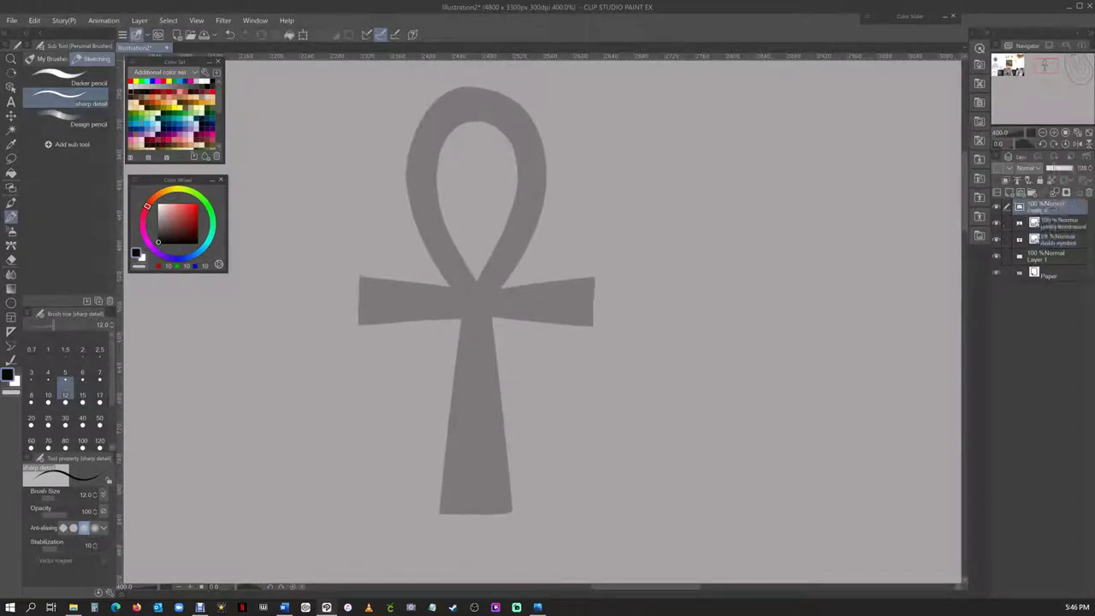
Outline the ankh's loop and arms in black, redoing unsatisfactory strokes
drag(476, 280, 444, 211)
key(ctrl+z)
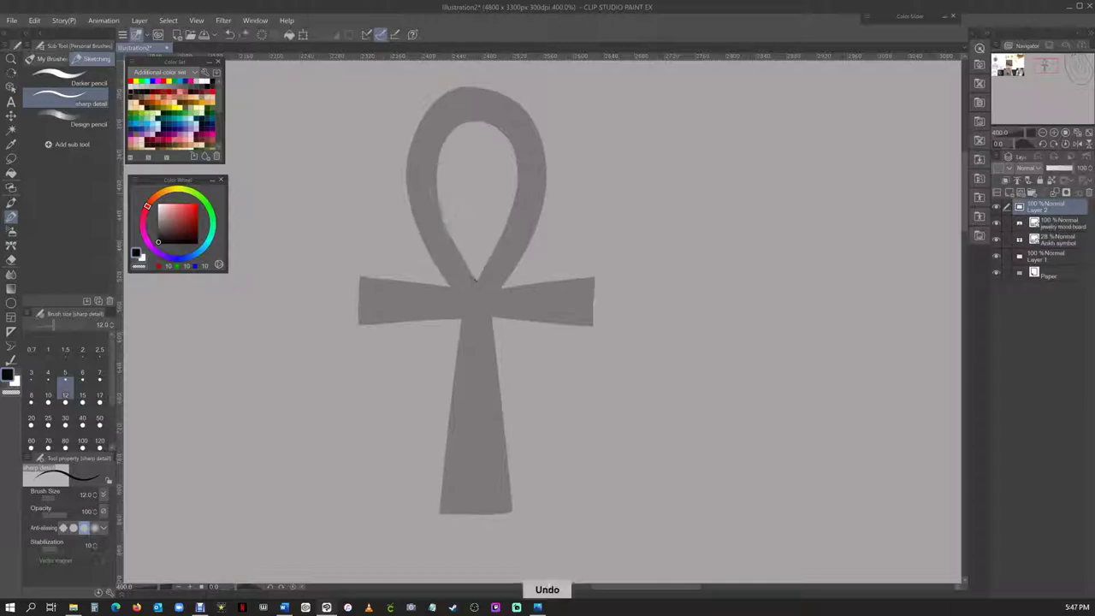
mouse_move(458, 257)
mouse_down()
mouse_move(436, 166)
mouse_move(477, 283)
mouse_up()
key(ctrl+z)
mouse_move(438, 200)
mouse_down()
mouse_move(477, 282)
mouse_move(495, 128)
mouse_move(509, 137)
mouse_move(508, 219)
mouse_move(562, 281)
mouse_move(594, 291)
mouse_move(592, 325)
mouse_up()
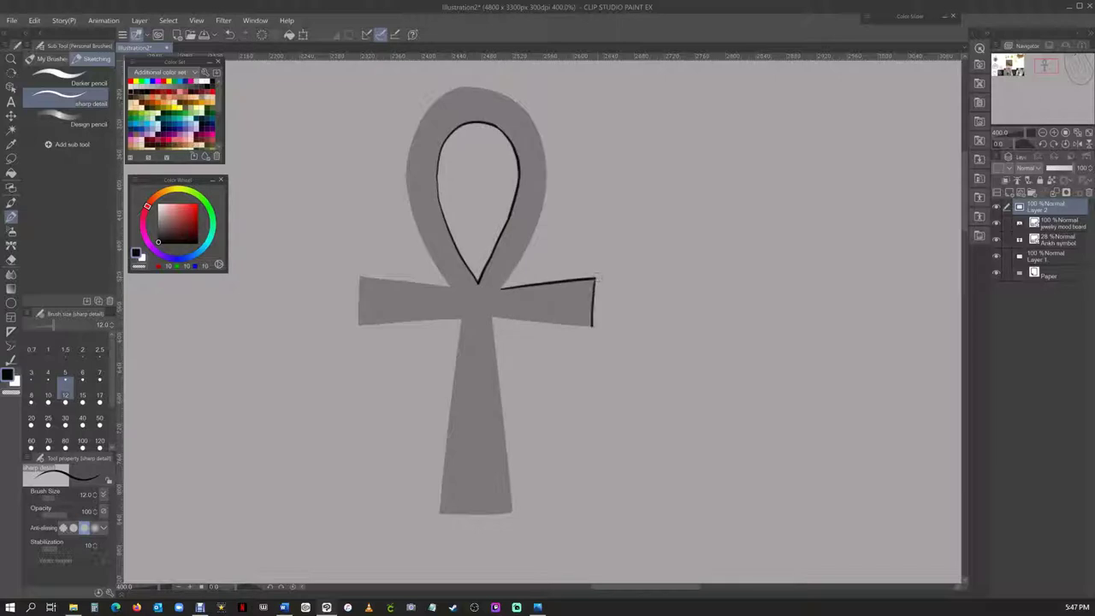
drag(359, 324, 454, 285)
key(ctrl+z)
mouse_move(407, 169)
mouse_down()
mouse_move(421, 245)
mouse_move(452, 285)
mouse_up()
mouse_move(546, 183)
mouse_down()
mouse_move(537, 228)
mouse_move(502, 285)
mouse_up()
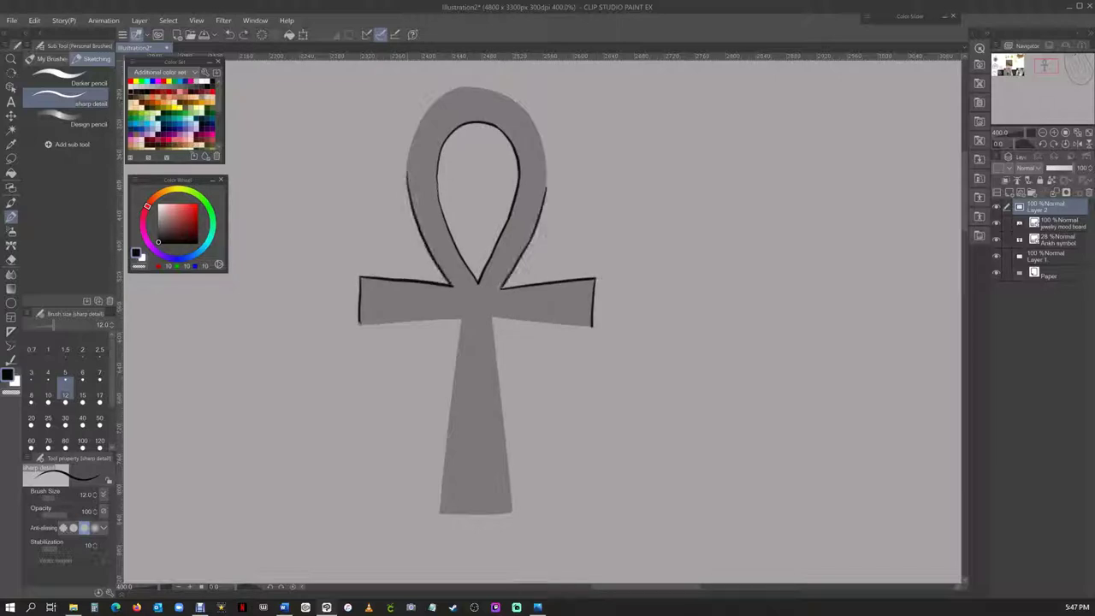
drag(548, 190, 540, 133)
mouse_move(408, 181)
mouse_down()
mouse_move(446, 90)
mouse_move(484, 86)
mouse_up()
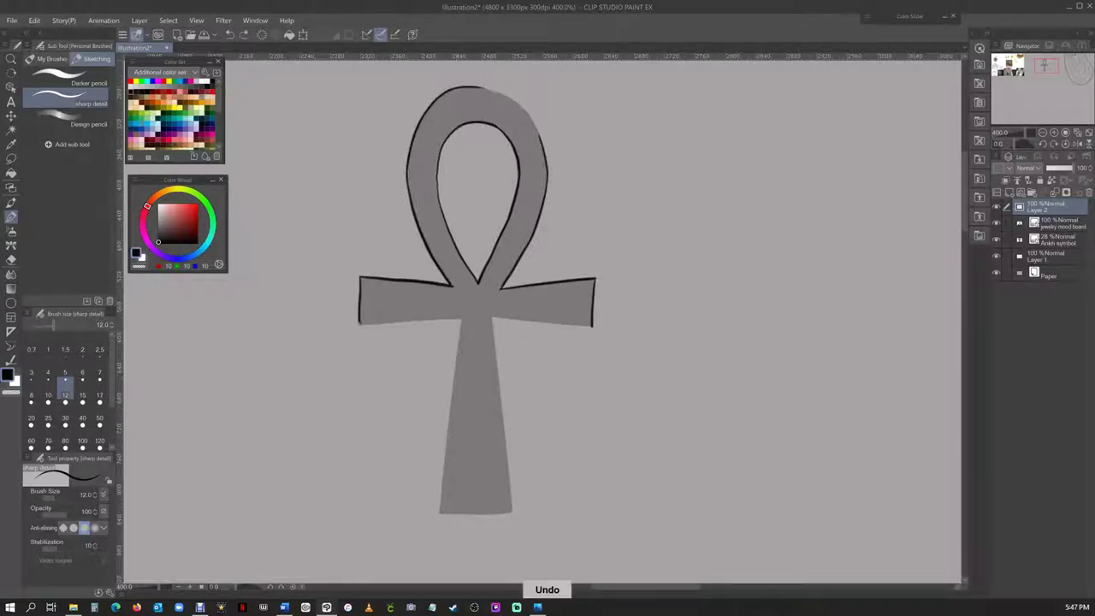
Finish the loop top, crossbar edges and both sides of the ankh's stem
key(h)
mouse_move(547, 141)
mouse_down()
mouse_move(593, 92)
mouse_move(624, 84)
mouse_up()
key(h)
drag(494, 316, 593, 325)
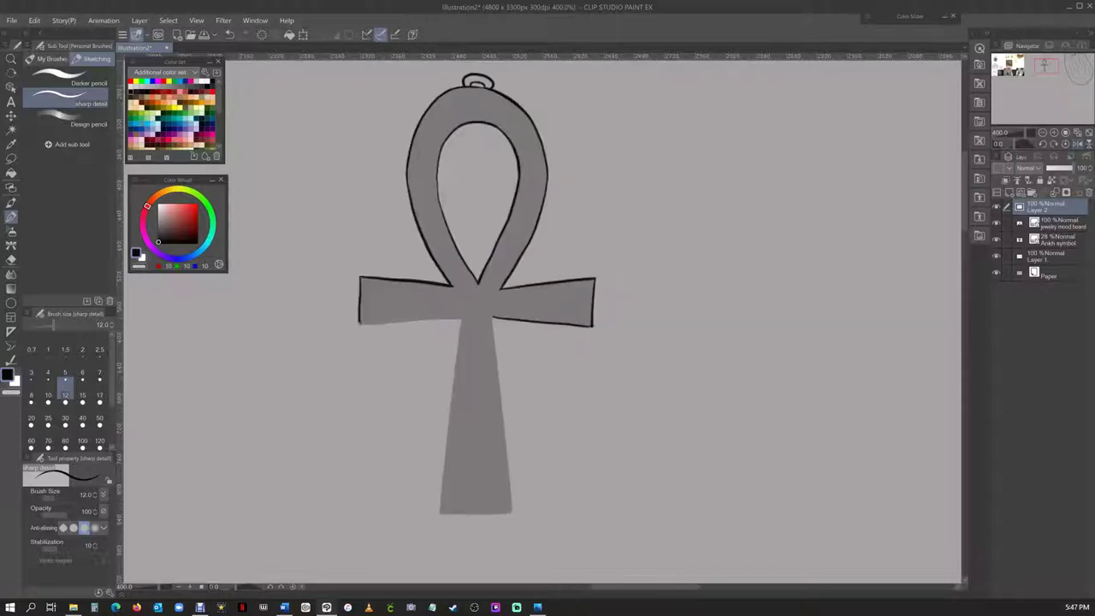
drag(360, 325, 462, 317)
scroll(548, 317, down, 2)
drag(461, 258, 441, 453)
drag(493, 259, 512, 451)
Rotate and flip the canvas view to check the ankh, then restore the upright view
key(ctrl+z)
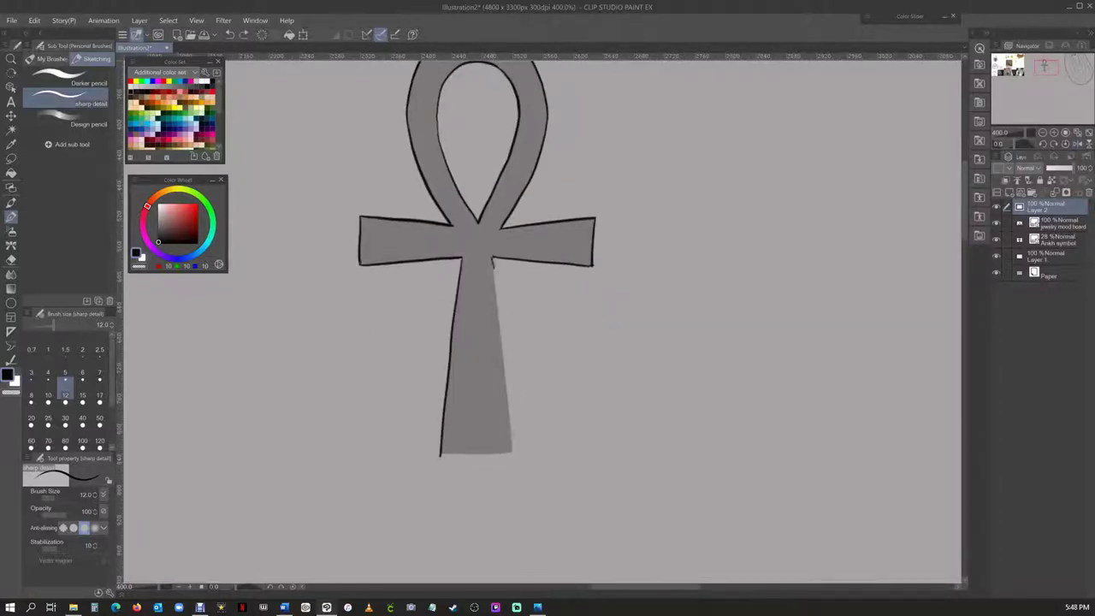
key(minus)
key(minus)
key(minus)
key(minus)
key(minus)
key(minus)
key(minus)
key(minus)
key(minus)
key(minus)
key(minus)
key(ctrl+@)
key(h)
key(minus)
key(minus)
key(minus)
key(minus)
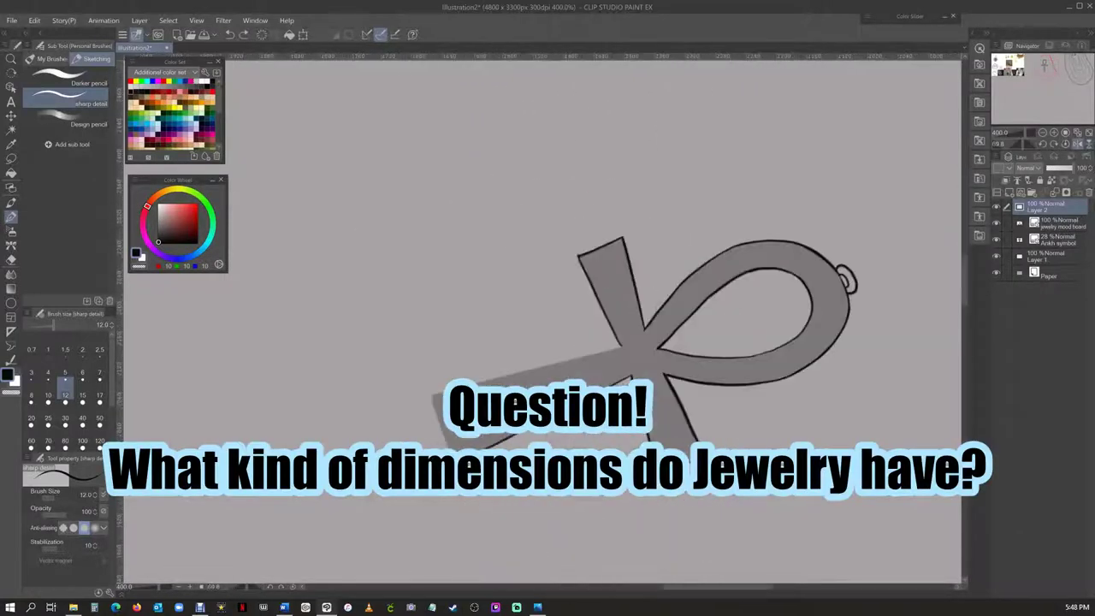
key(ctrl+@)
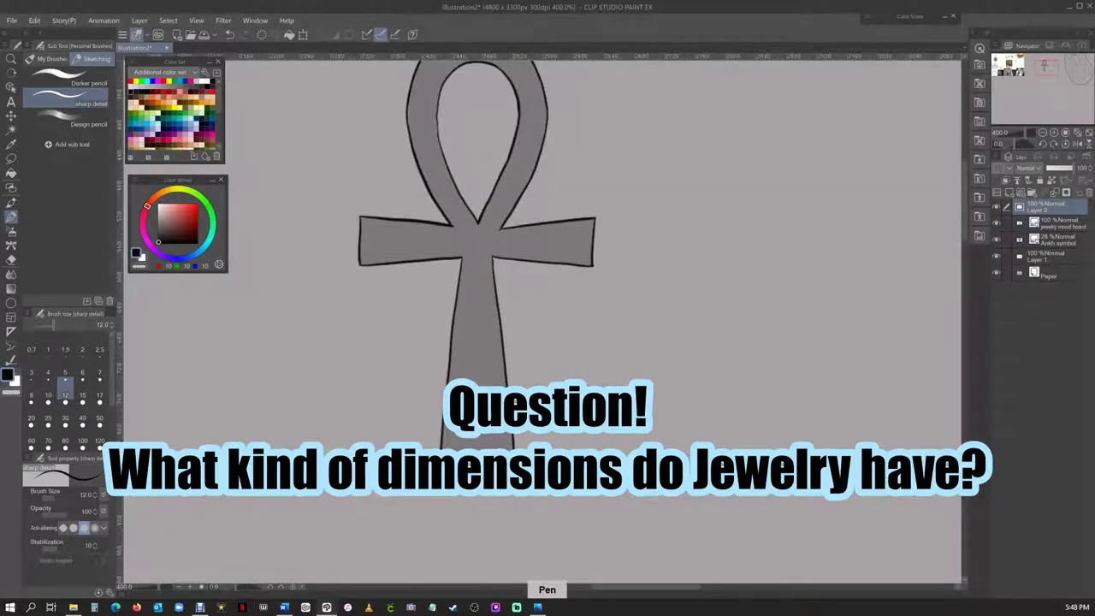
key(ctrl+minus)
key(ctrl+minus)
scroll(548, 308, up, 3)
Draw the necklace cord on both sides of the ankh's loop
drag(466, 190, 510, 286)
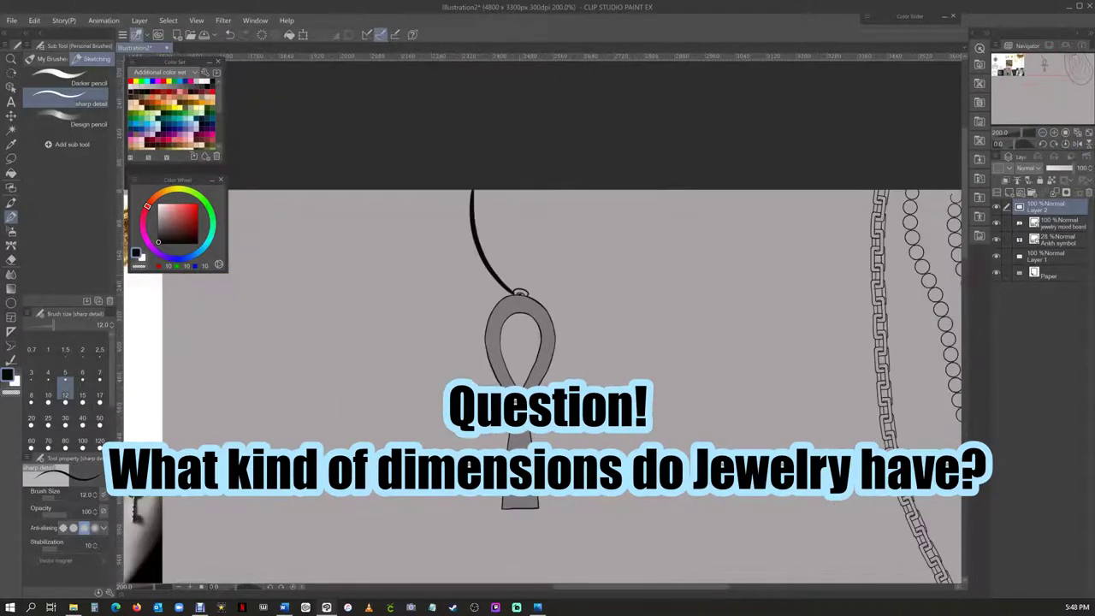
drag(594, 215, 515, 291)
key(ctrl+plus)
key(ctrl+plus)
scroll(547, 308, down, 2)
Add offset thickness lines along the ankh's right side, crossbar, stem and inner loop
drag(650, 201, 613, 364)
scroll(548, 308, right, 2)
mouse_move(534, 360)
mouse_down()
mouse_move(627, 348)
mouse_move(621, 387)
mouse_up()
scroll(548, 308, down, 3)
key(ctrl+z)
mouse_move(619, 274)
mouse_down()
mouse_move(524, 276)
mouse_move(548, 444)
mouse_up()
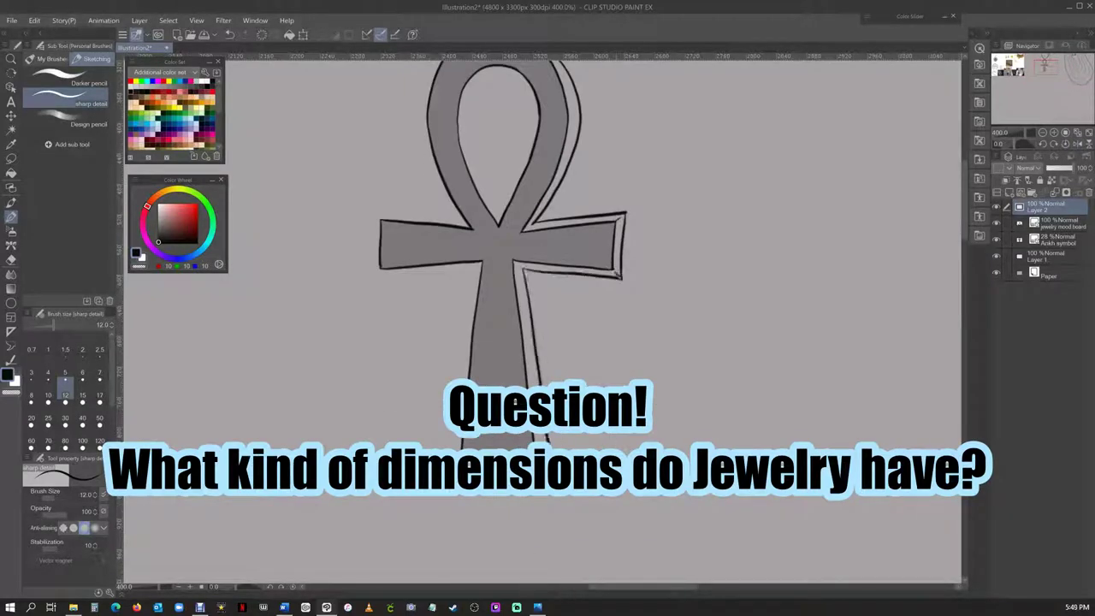
scroll(548, 308, up, 2)
drag(514, 156, 499, 312)
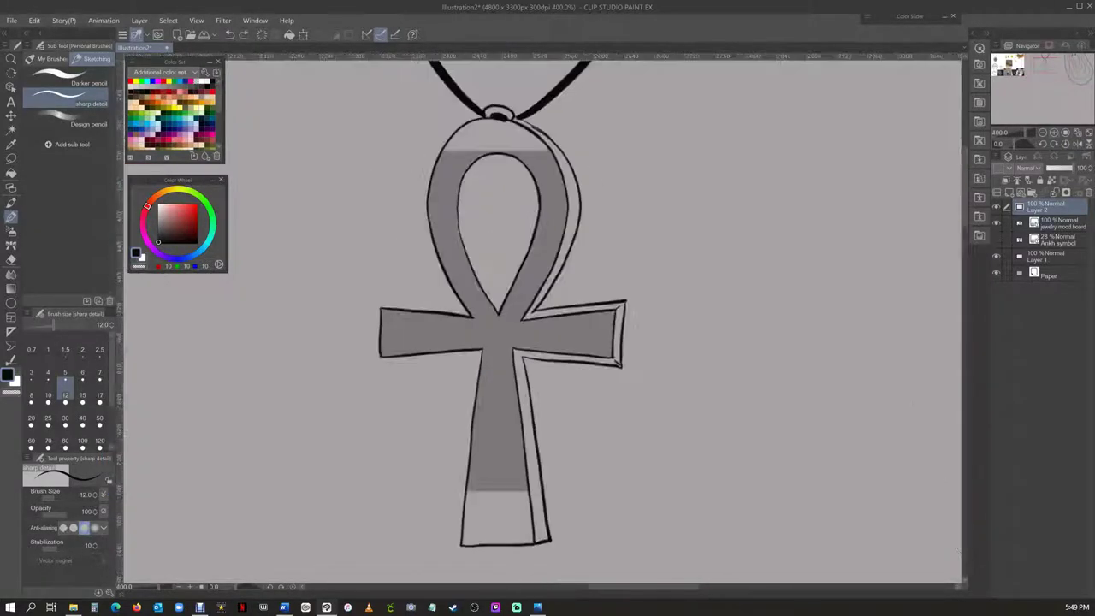
Erase the stray line under the right arm, add depth strokes, and start a cap left of the ankh
mouse_move(523, 383)
mouse_down()
mouse_move(551, 363)
mouse_move(624, 354)
mouse_up()
drag(525, 354, 531, 394)
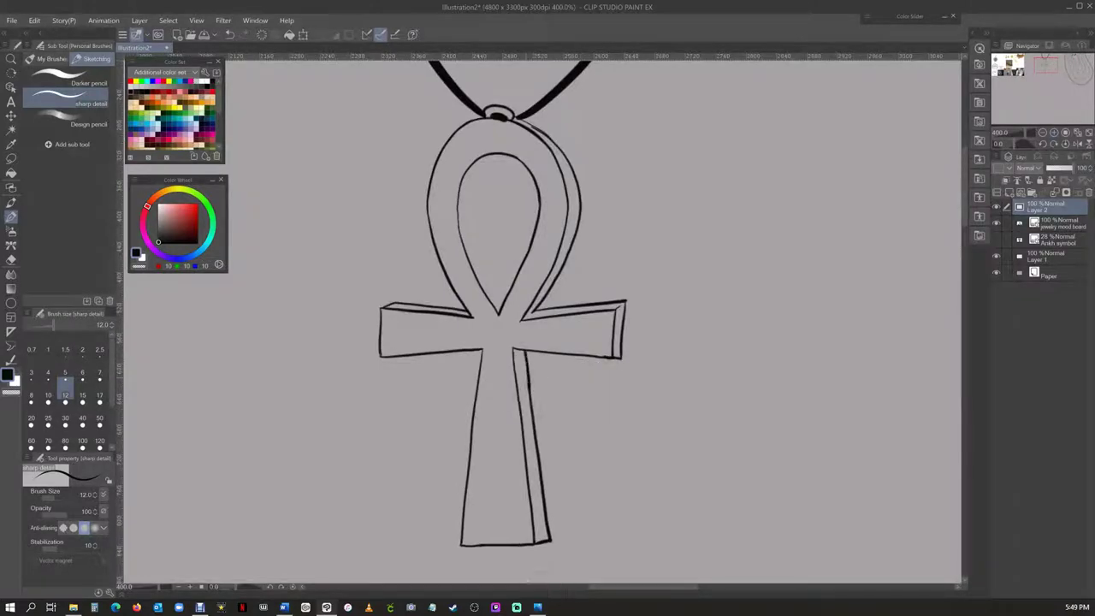
mouse_move(488, 156)
mouse_down()
mouse_move(475, 255)
mouse_move(496, 311)
mouse_up()
scroll(562, 319, down, 3)
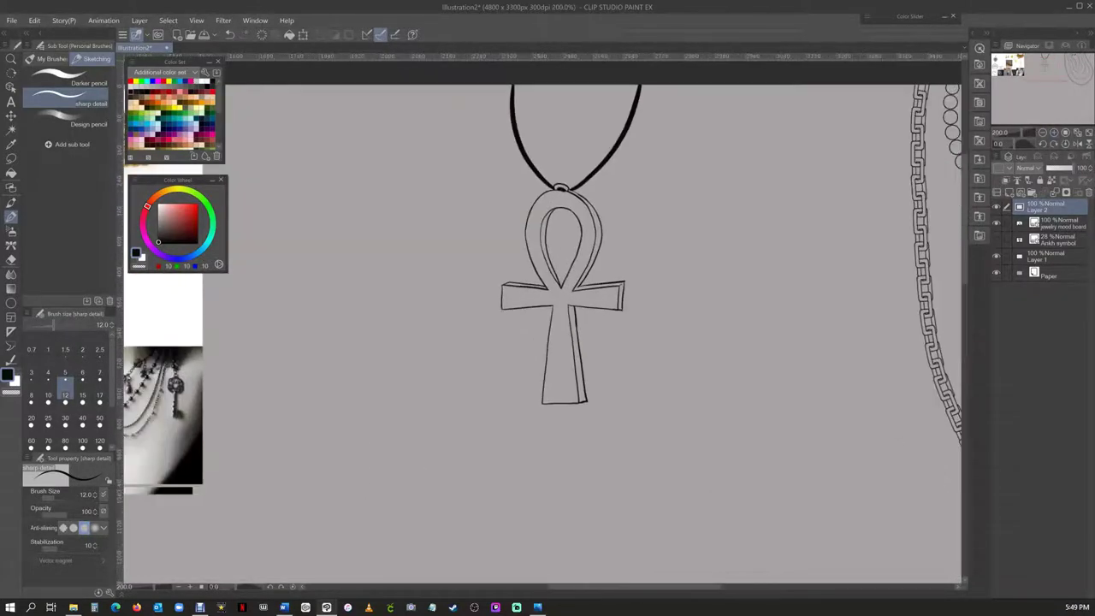
scroll(239, 219, up, 3)
mouse_move(463, 142)
mouse_down()
mouse_move(467, 188)
mouse_move(503, 178)
mouse_move(462, 188)
mouse_move(509, 195)
mouse_up()
Draw the cap with small feet, a base line beneath it, and the pendant's curved left side
key(ctrl+z)
mouse_move(457, 185)
mouse_down()
mouse_move(459, 197)
mouse_move(522, 195)
mouse_up()
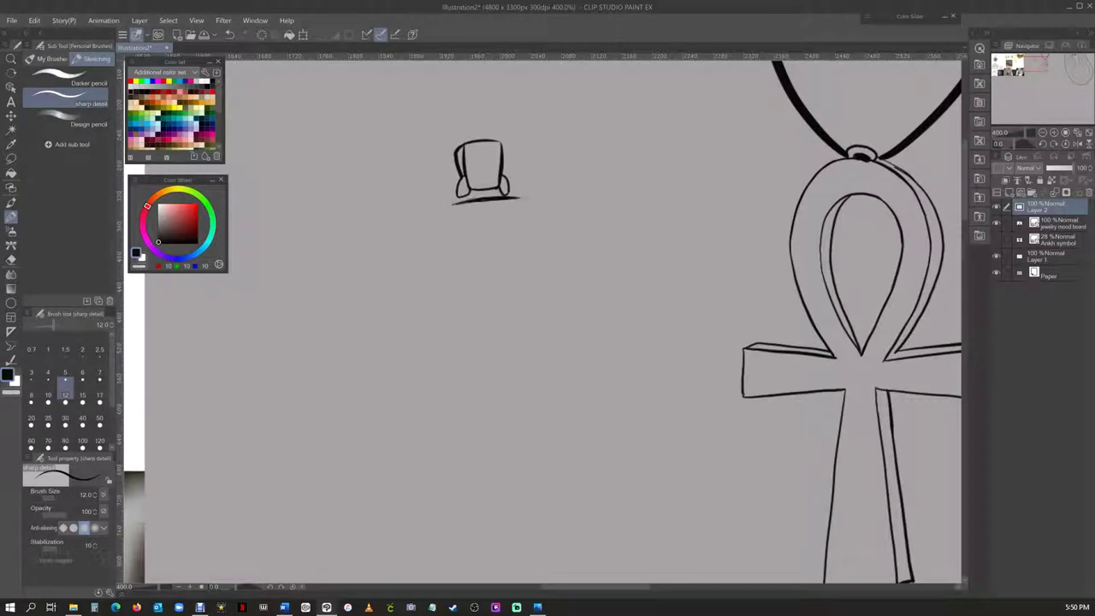
drag(448, 206, 454, 273)
key(ctrl+z)
key(ctrl+z)
drag(438, 211, 534, 197)
drag(438, 213, 482, 300)
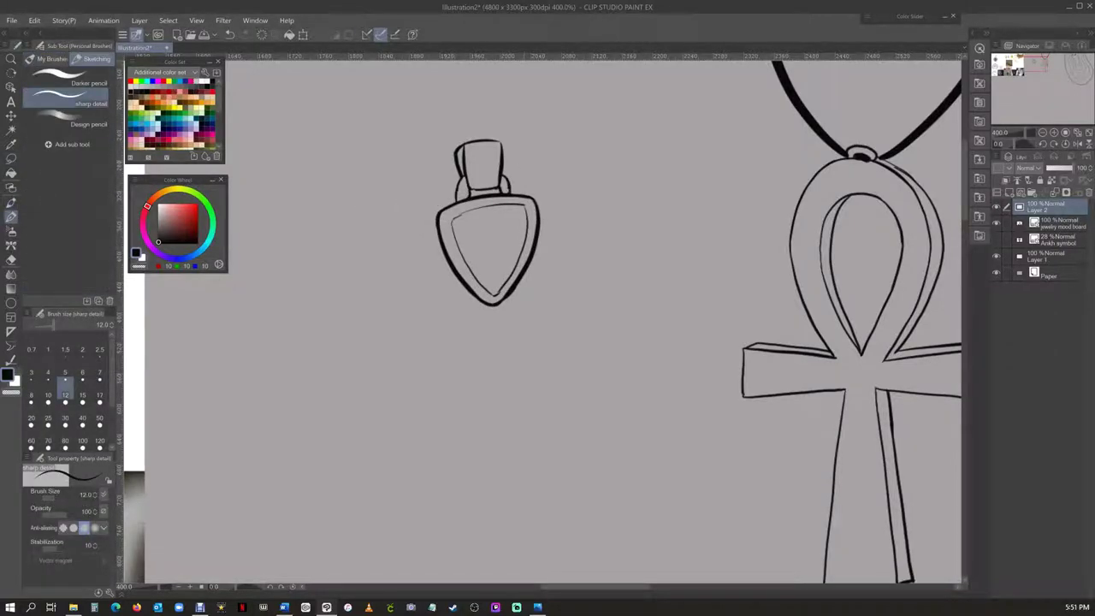
Copy the ankh and pendant drawing and paste two copies below as second and third rows
key(ctrl+alt+0)
key(ctrl+c)
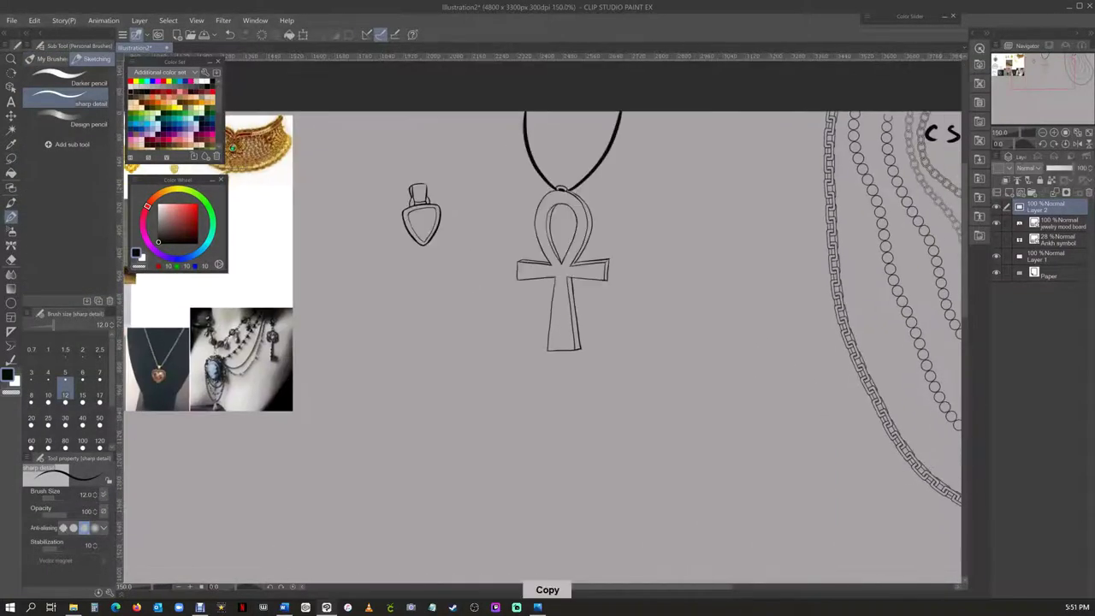
key(ctrl+v)
drag(514, 160, 514, 316)
scroll(547, 308, down, 3)
key(Return)
key(ctrl+v)
key(ctrl+t)
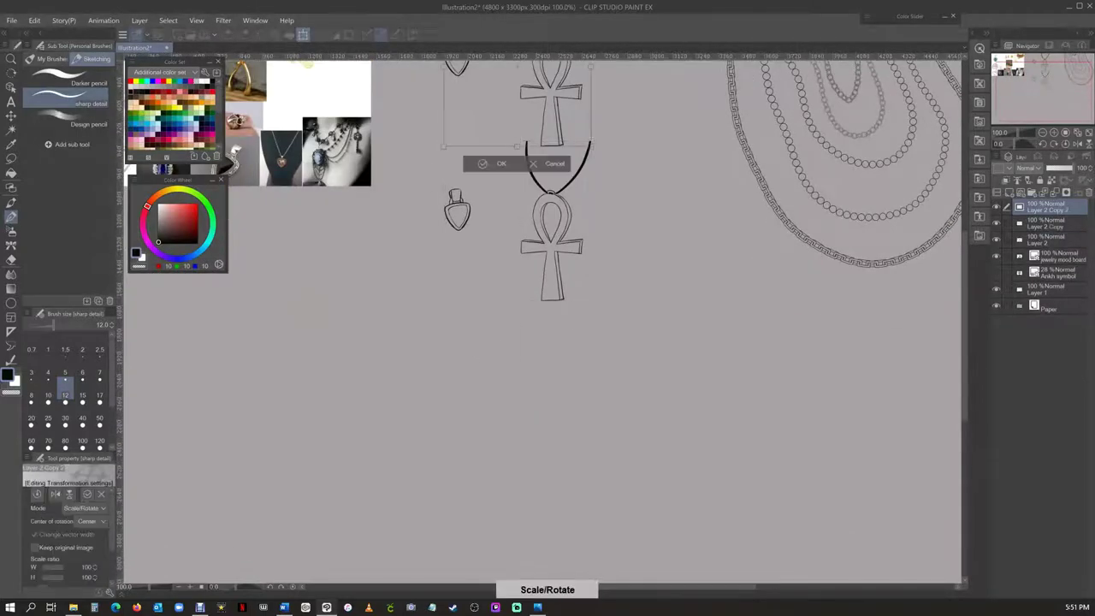
drag(517, 66, 517, 391)
key(Return)
scroll(548, 308, up, 3)
Merge the rows, then duplicate the pendants twice so each row holds three, merging the copies
key(m)
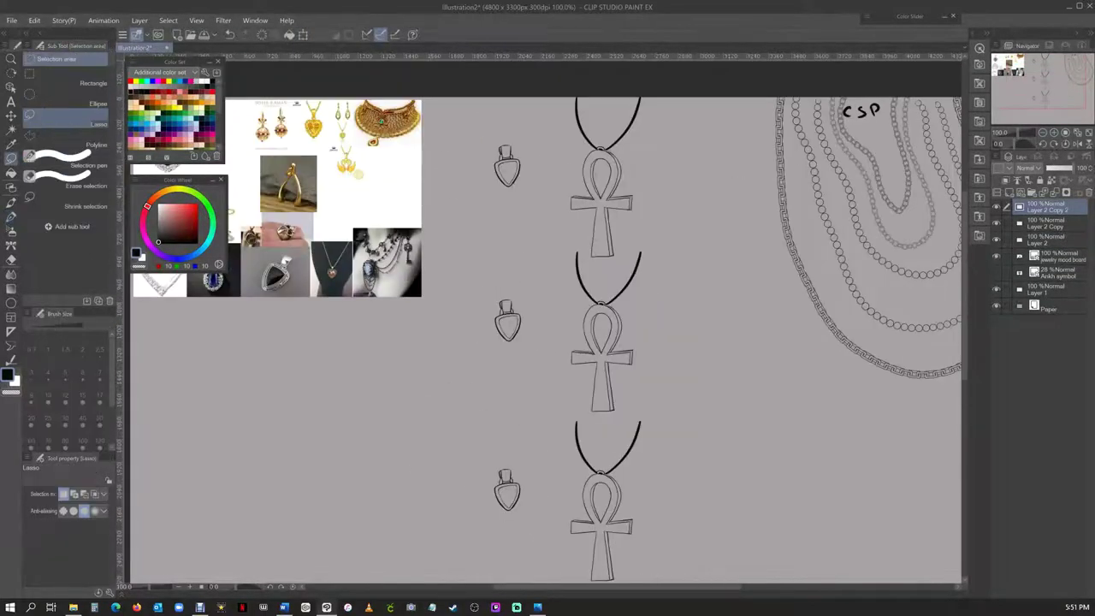
key(ctrl+e)
key(ctrl+e)
key(ctrl+v)
key(ctrl+t)
drag(508, 325, 549, 326)
key(Return)
key(ctrl+v)
key(ctrl+t)
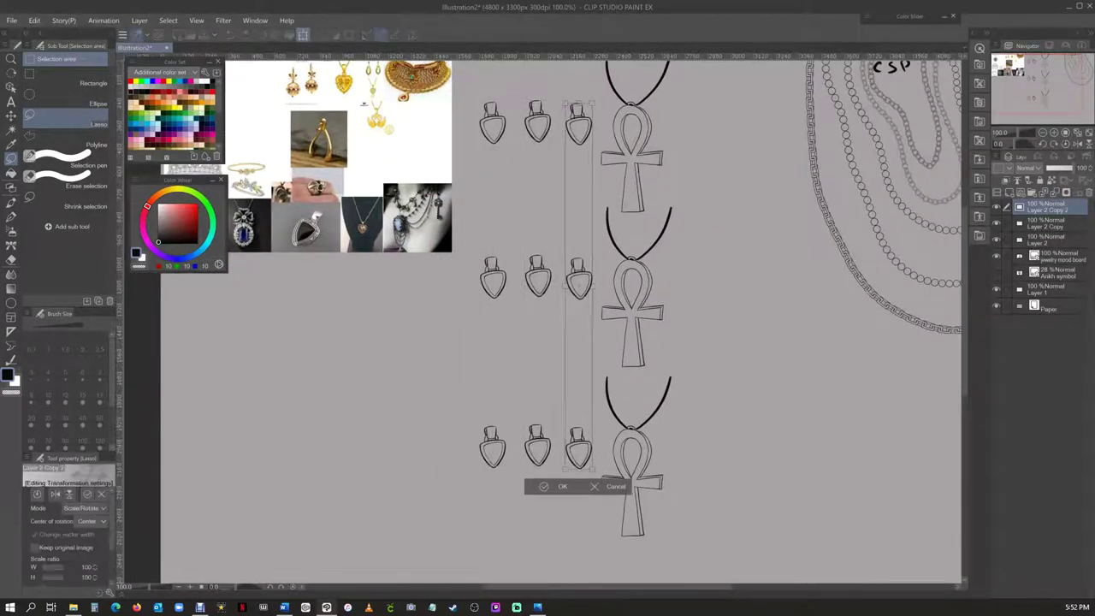
key(Return)
scroll(548, 308, down, 1)
scroll(547, 308, up, 2)
key(p)
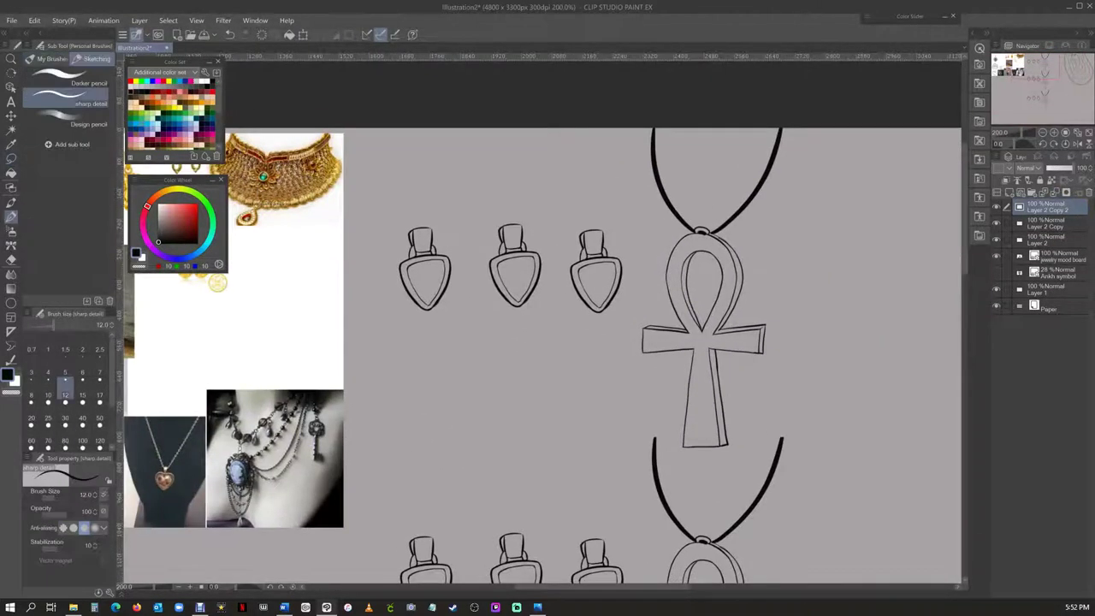
key(ctrl+e)
key(ctrl+e)
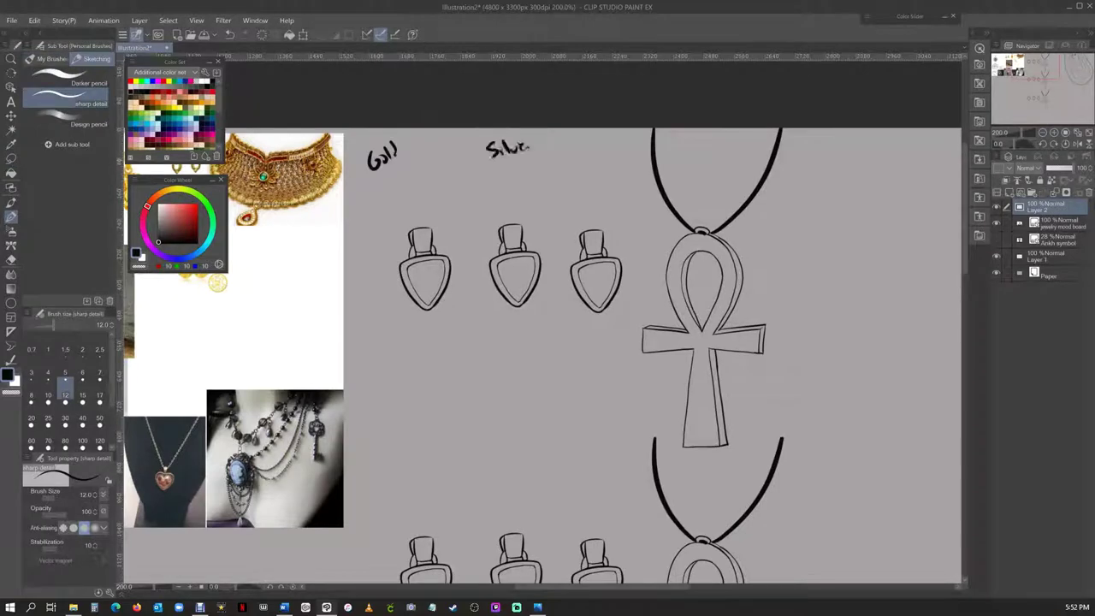
Glance at the reference mood board, return to the pendant rows, and pick yellow for gold
mouse_move(548, 342)
mouse_down()
mouse_move(480, 311)
mouse_move(881, 270)
mouse_up()
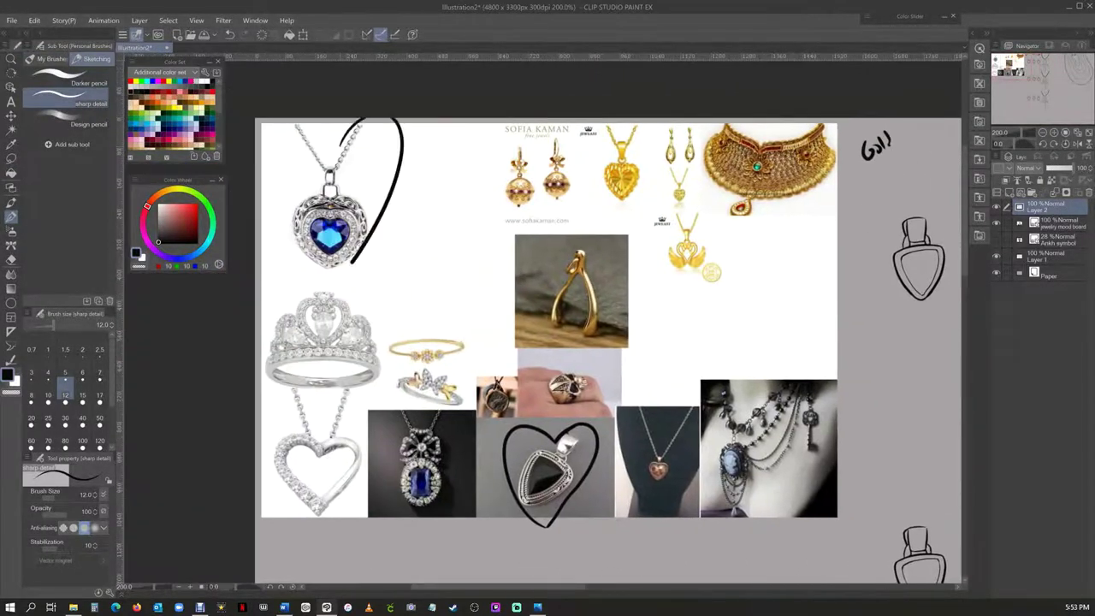
scroll(547, 325, up, 2)
scroll(642, 325, down, 2)
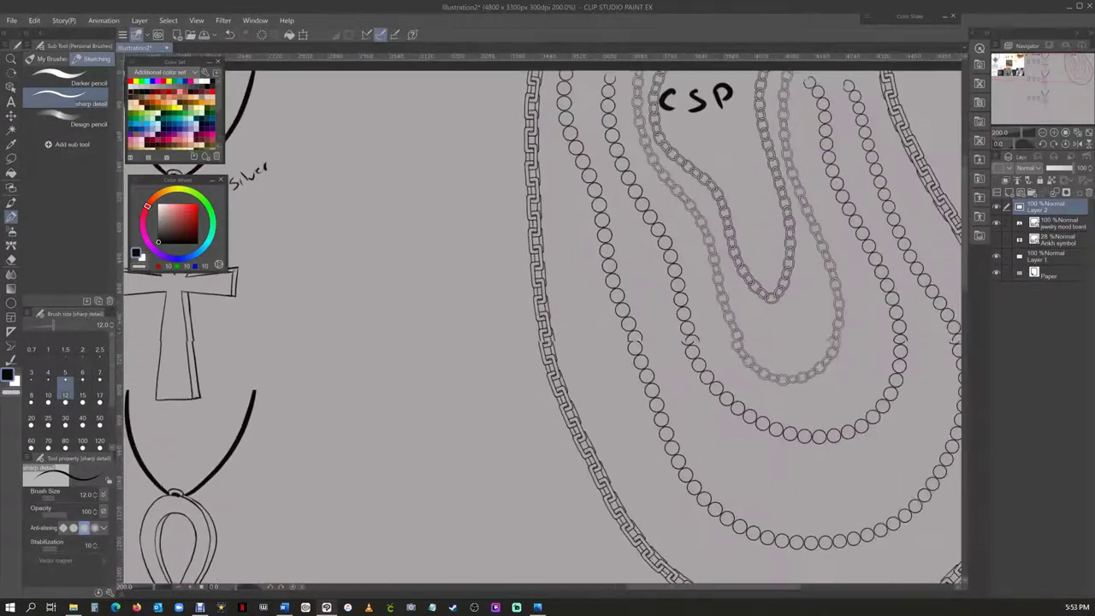
drag(547, 342, 629, 393)
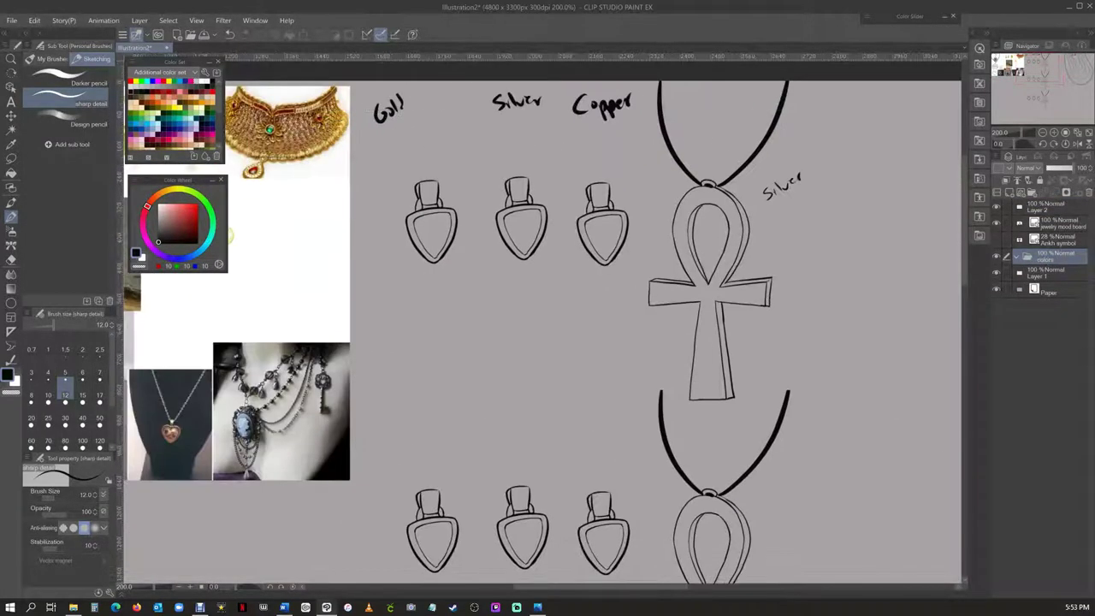
click(197, 215)
Tag the gold colour layer yellow and fill the first pendant's metal yellow
key(g)
click(1039, 180)
click(1011, 217)
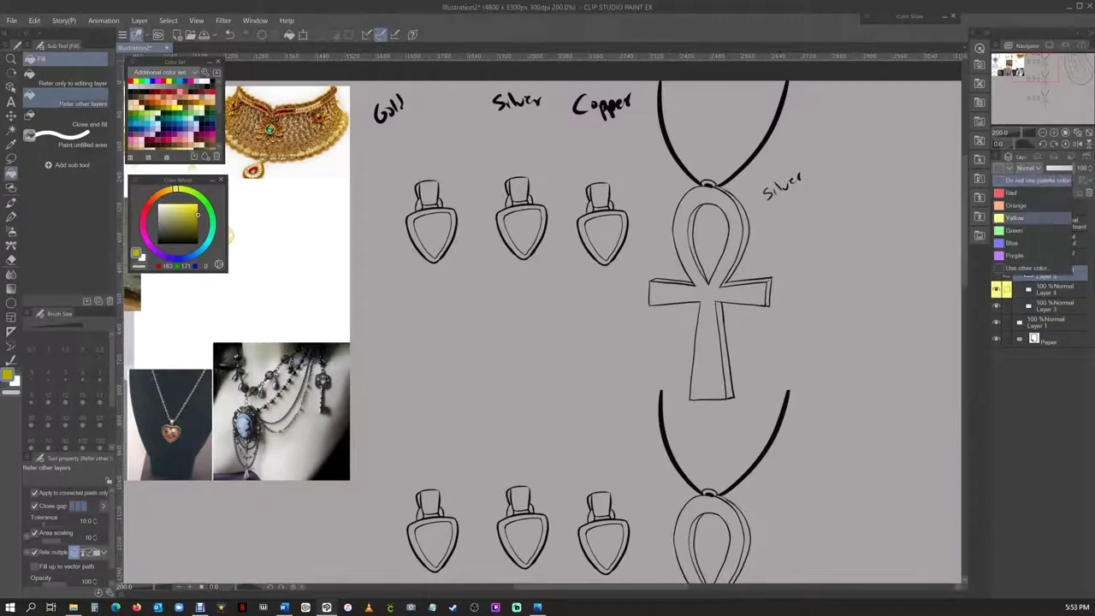
click(432, 233)
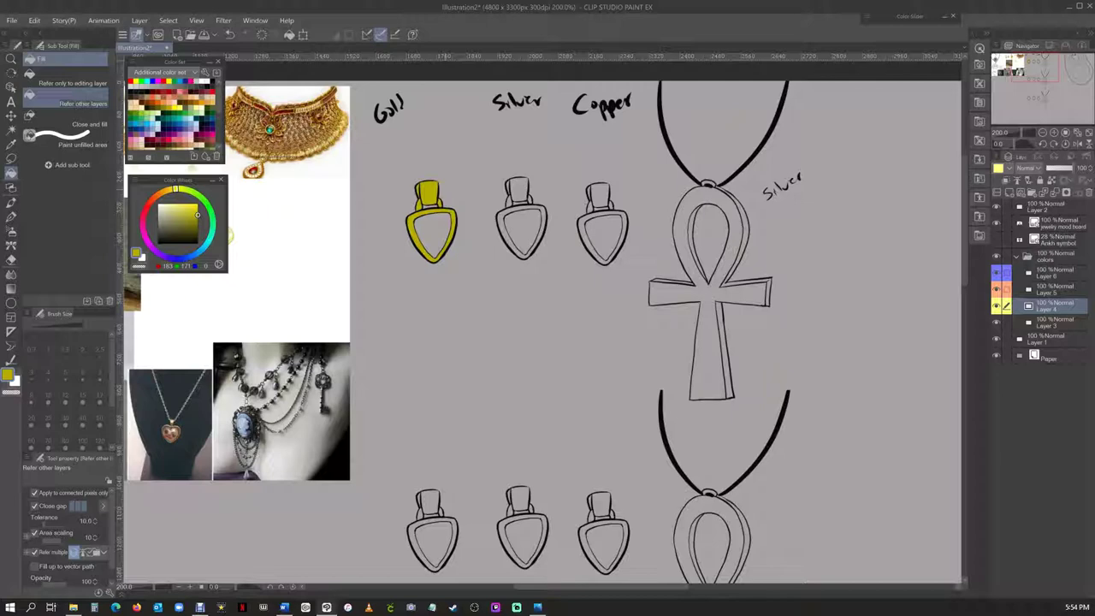
key(p)
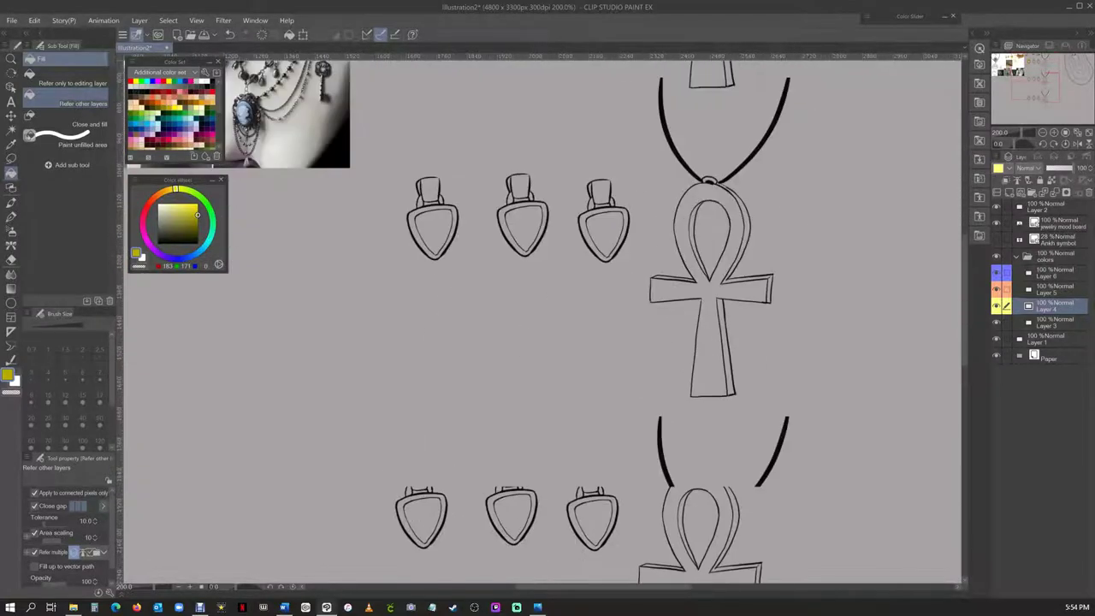
scroll(375, 178, up, 4)
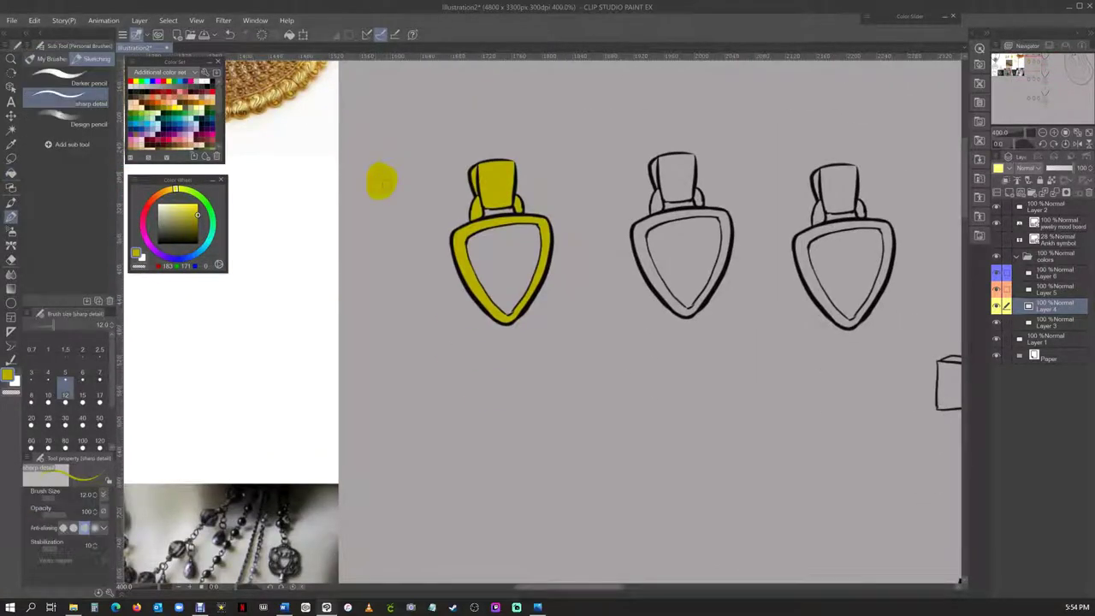
Fill the gems: blue on the gold pendant, red on the middle, black on the third
click(1054, 323)
key(g)
click(175, 120)
click(505, 265)
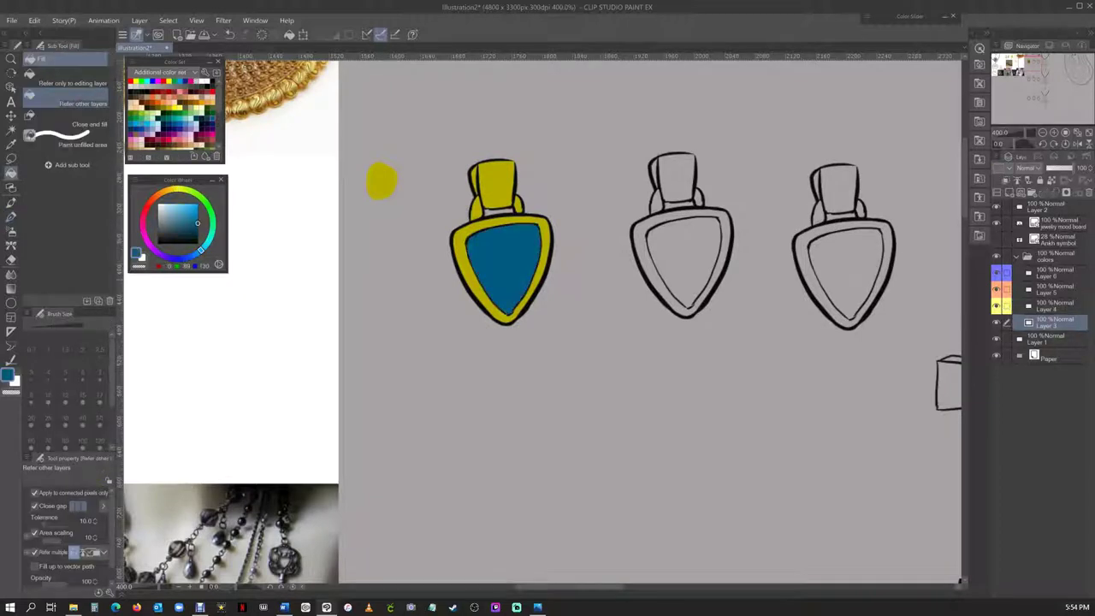
click(137, 81)
click(843, 274)
key(ctrl+z)
click(138, 93)
key(ctrl+y)
click(682, 261)
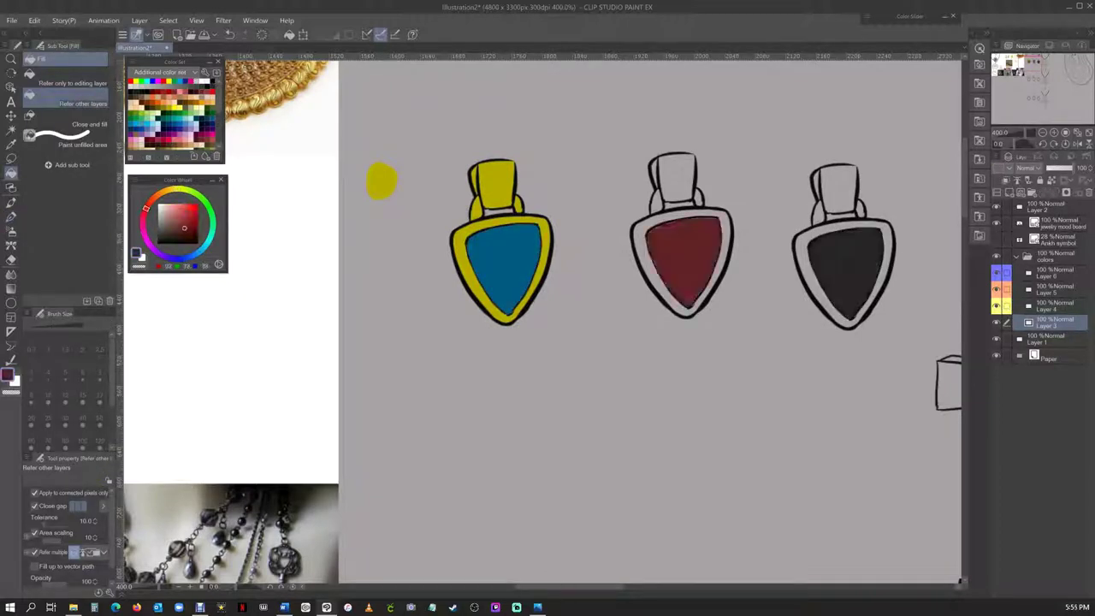
Add red and black swatch dots, and fill the third pendant's cap and border band grey
click(1054, 272)
click(601, 171)
click(773, 170)
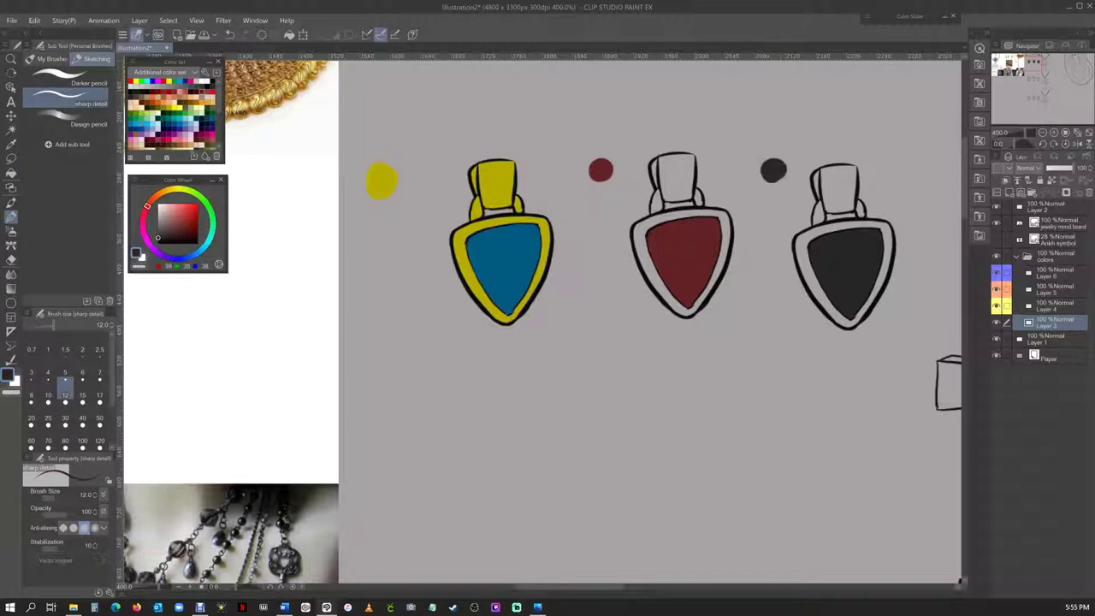
click(835, 184)
click(804, 257)
key(p)
click(775, 212)
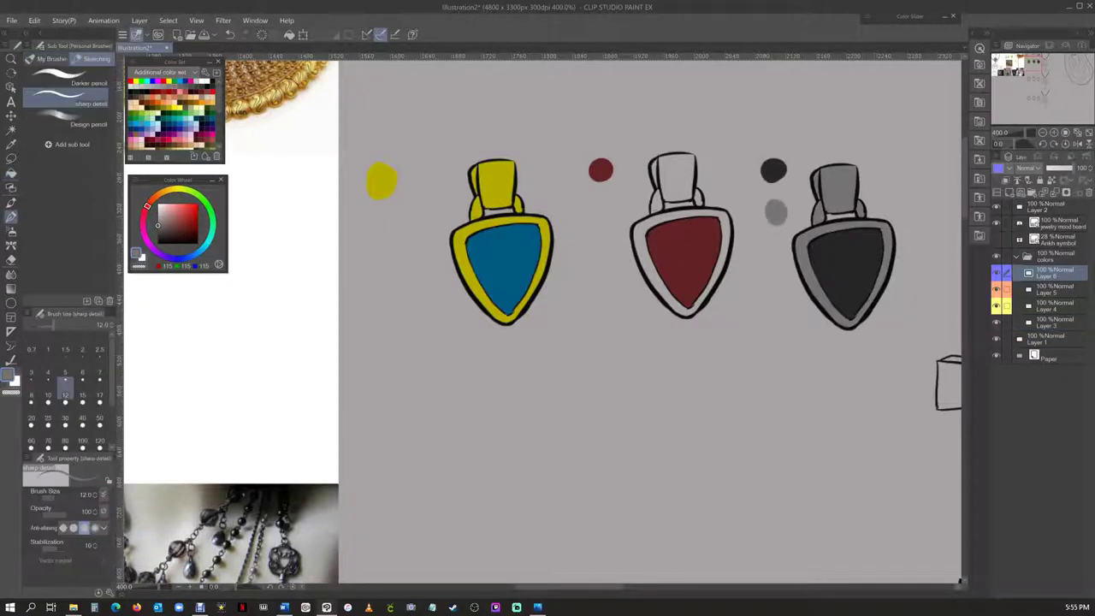
Fill the middle pendant's cap and border band copper orange
click(139, 103)
click(1054, 288)
key(g)
click(676, 171)
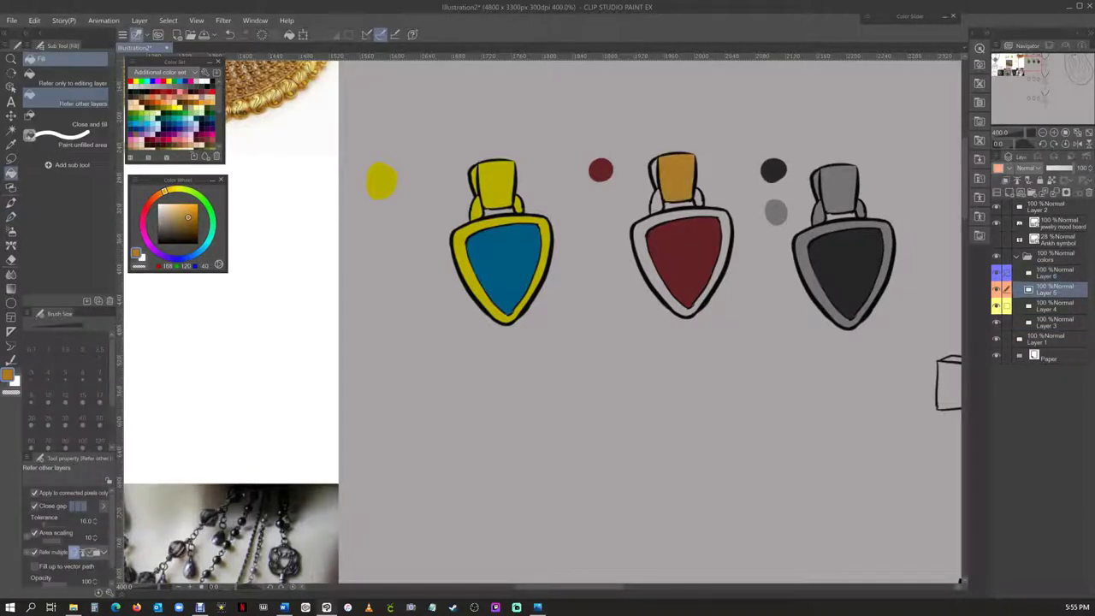
click(640, 248)
key(p)
Paint blue and orange swatch dots under the yellow and red swatches
alt+click(382, 180)
click(1054, 304)
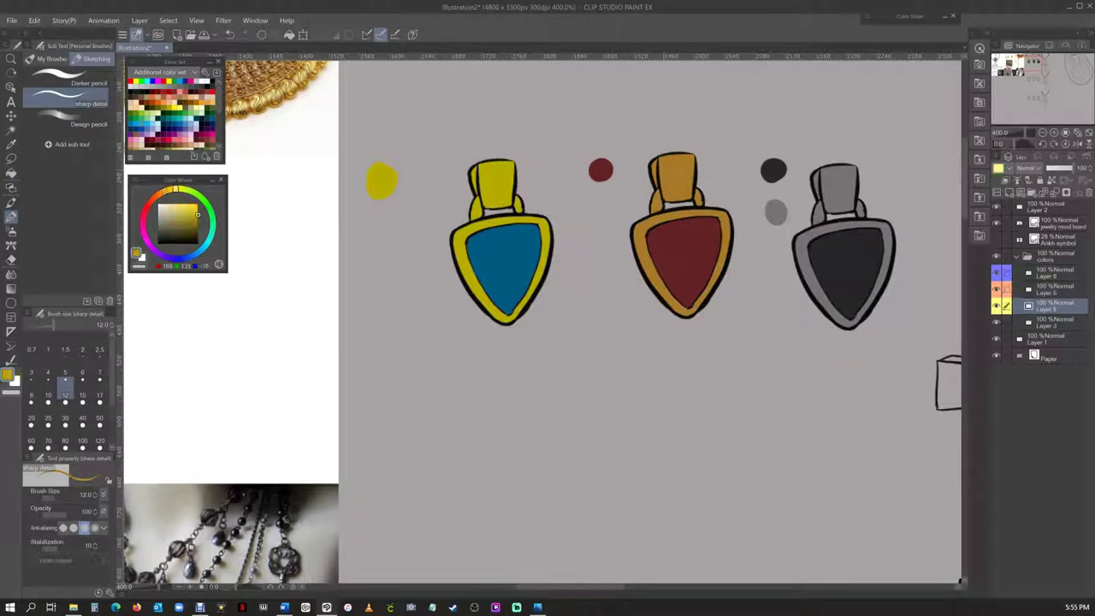
alt+click(505, 265)
click(382, 224)
alt+click(640, 248)
click(1054, 288)
Hide the mood-board reference images layer
click(603, 205)
click(1055, 272)
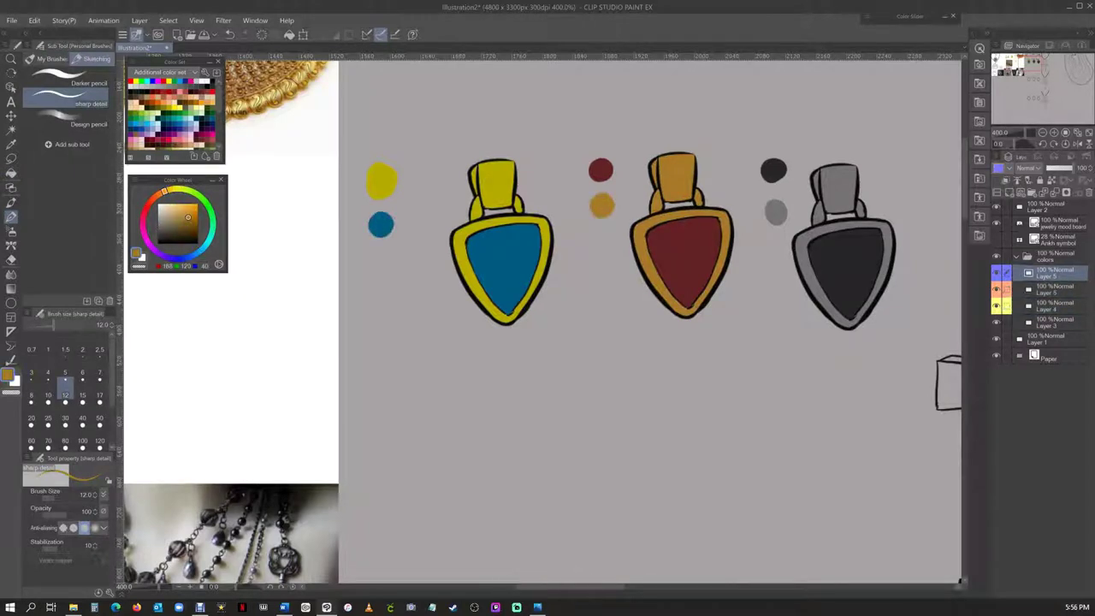
scroll(650, 325, left, 1)
click(996, 223)
Letter 'Base Colors' and 'Recommended colors ♥' in small black pen
scroll(547, 326, left, 4)
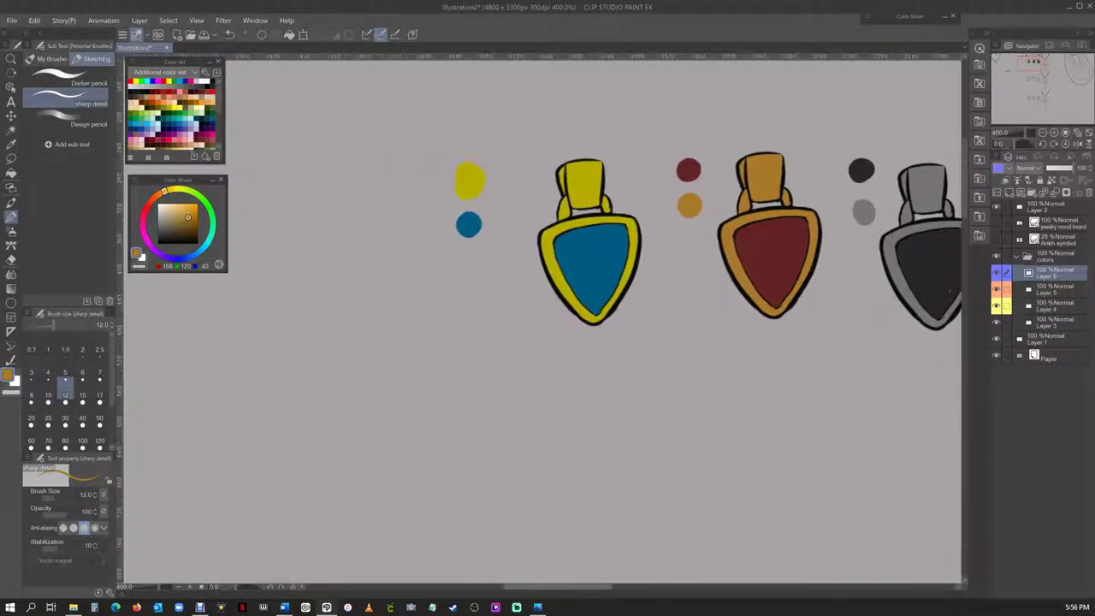
click(82, 373)
drag(334, 159, 336, 193)
drag(346, 176, 359, 188)
drag(368, 176, 363, 189)
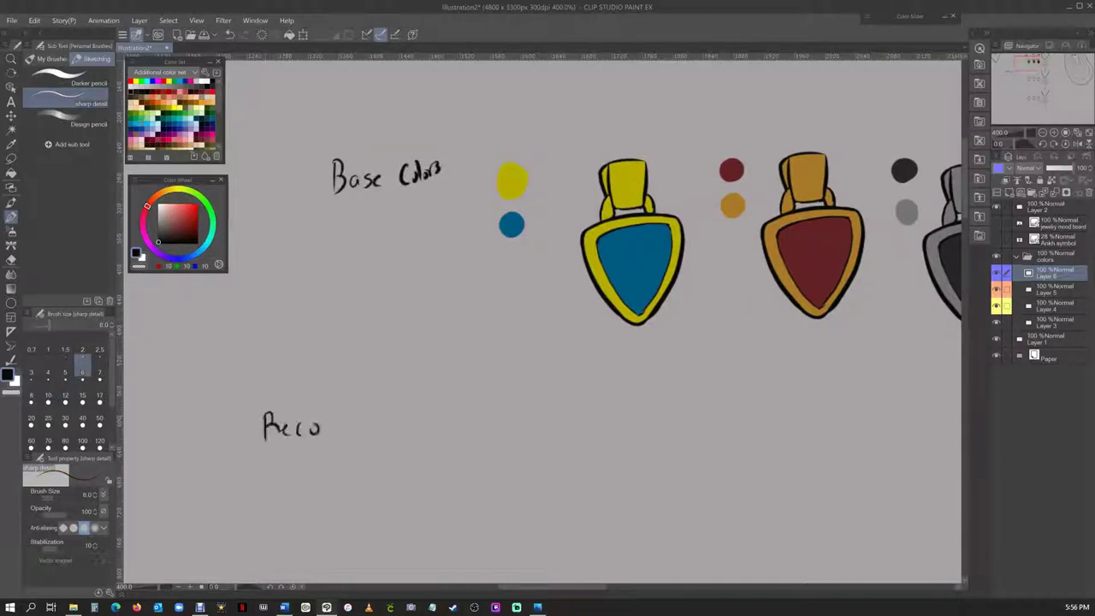
drag(402, 447, 409, 467)
Paint orange and olive dots under the gold pendant, orange and dark red under the copper one
scroll(547, 325, right, 3)
alt+click(657, 204)
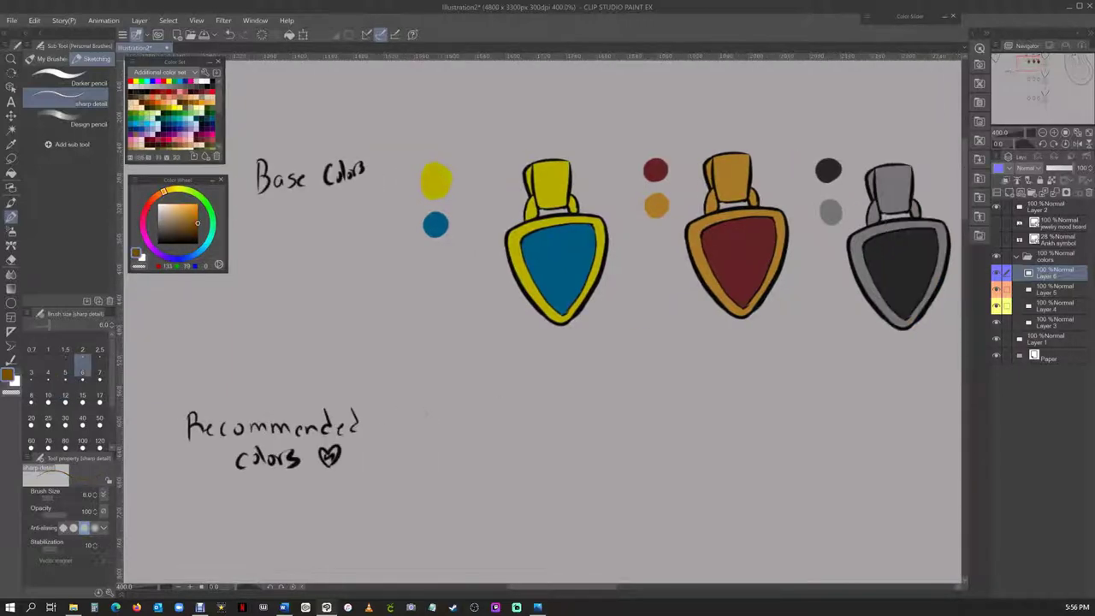
click(51, 59)
click(419, 430)
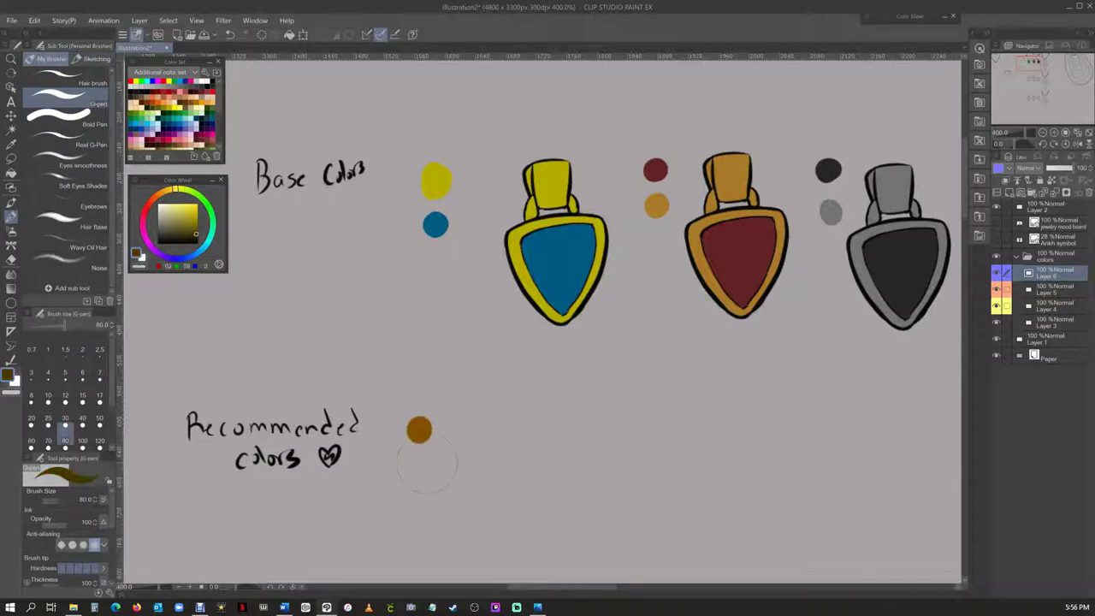
click(424, 466)
scroll(548, 325, right, 3)
click(633, 440)
right_click(659, 256)
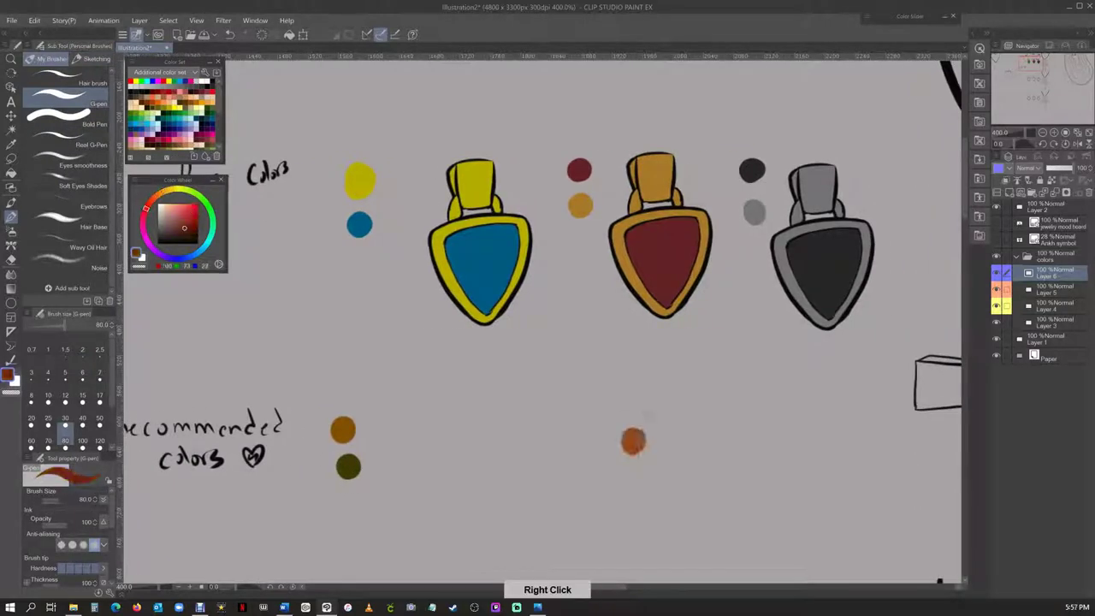
click(632, 479)
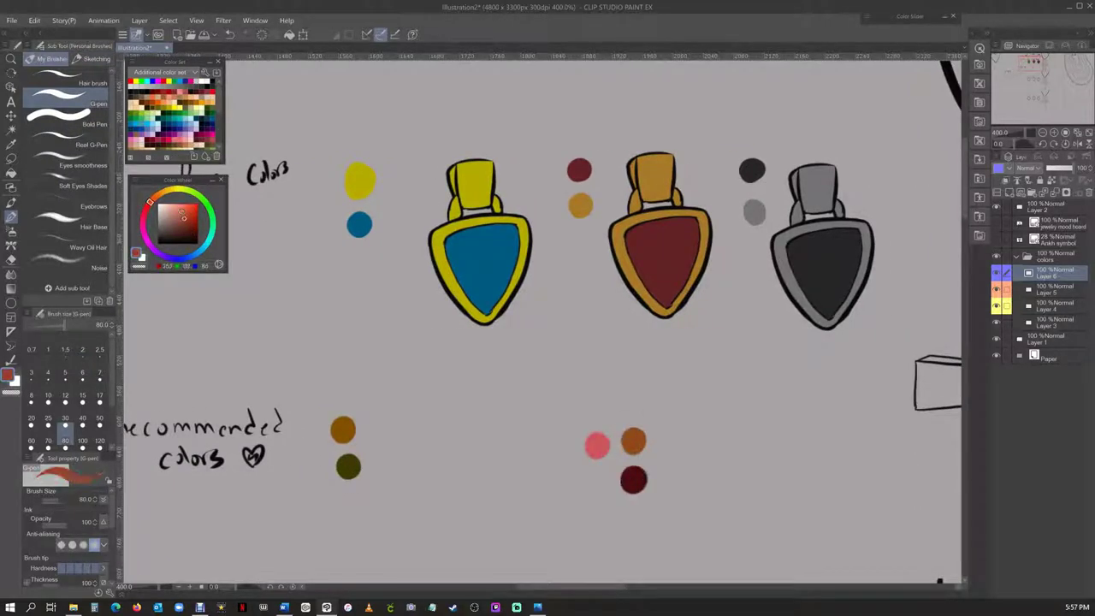
Add a light yellow dot to the copper group and blue and olive dots to the gold group
alt+click(359, 180)
click(595, 483)
right_click(360, 224)
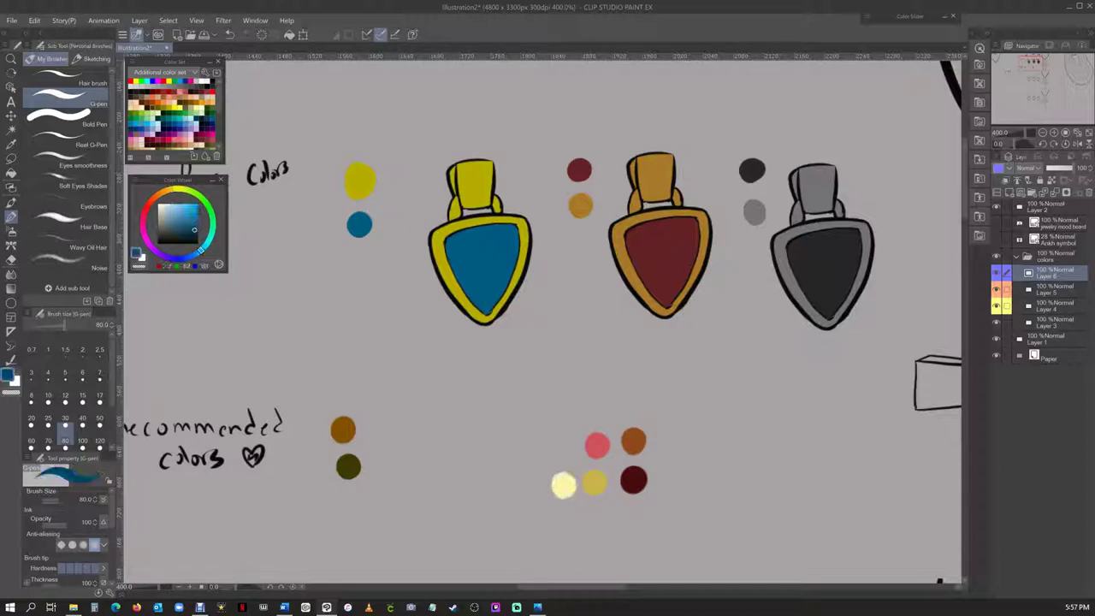
click(389, 472)
right_click(348, 466)
click(388, 430)
right_click(389, 472)
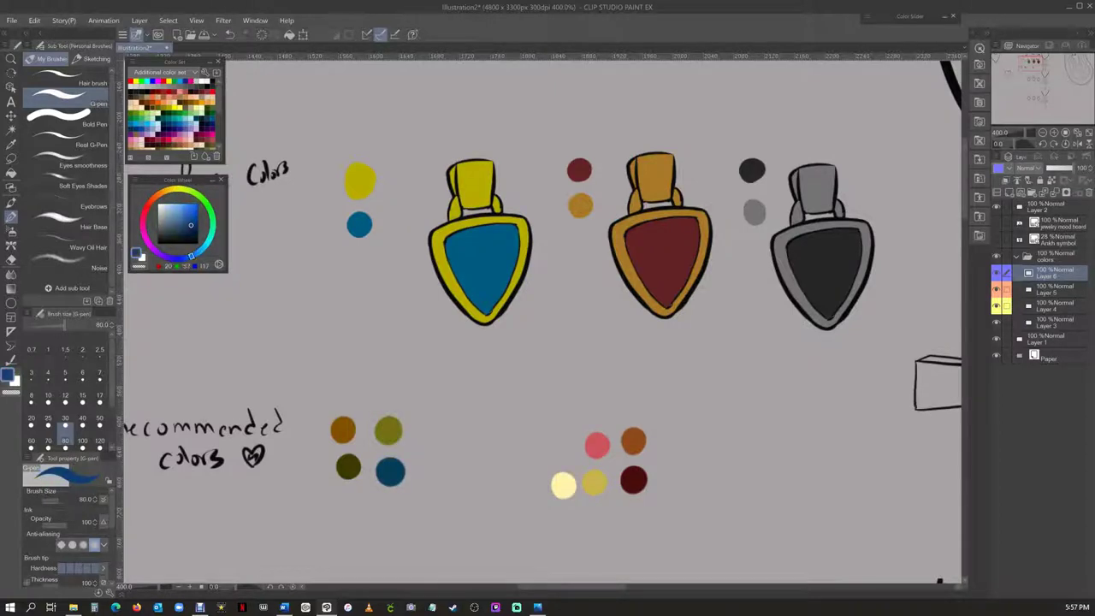
Paint white, pale lavender and dark grey dots in the silver pendant's group
mouse_move(599, 342)
mouse_down()
mouse_move(302, 342)
mouse_move(383, 342)
mouse_up()
key(x)
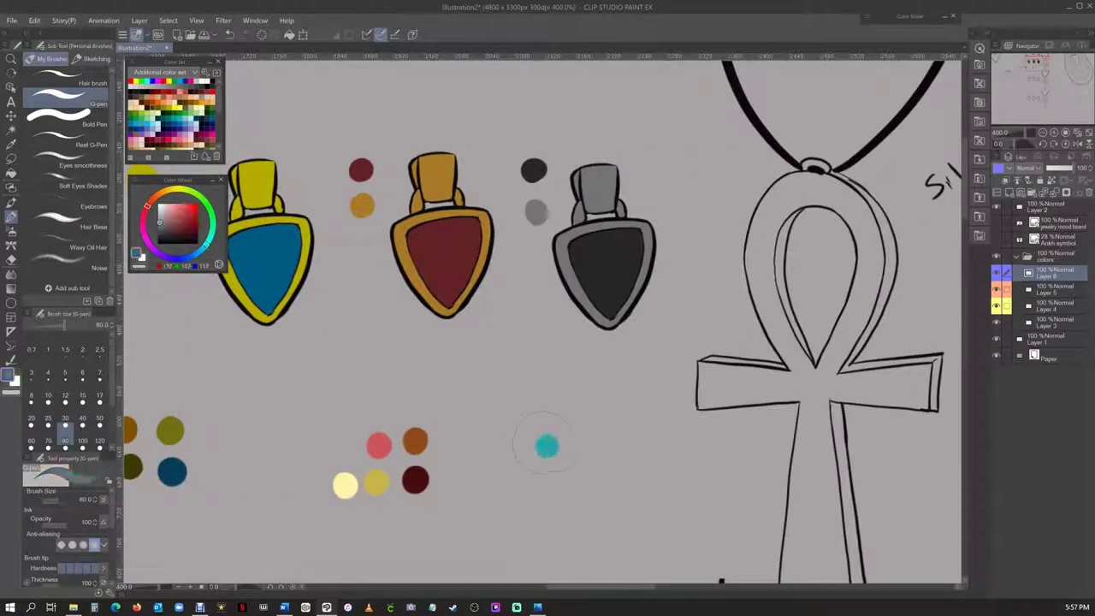
click(584, 448)
click(585, 485)
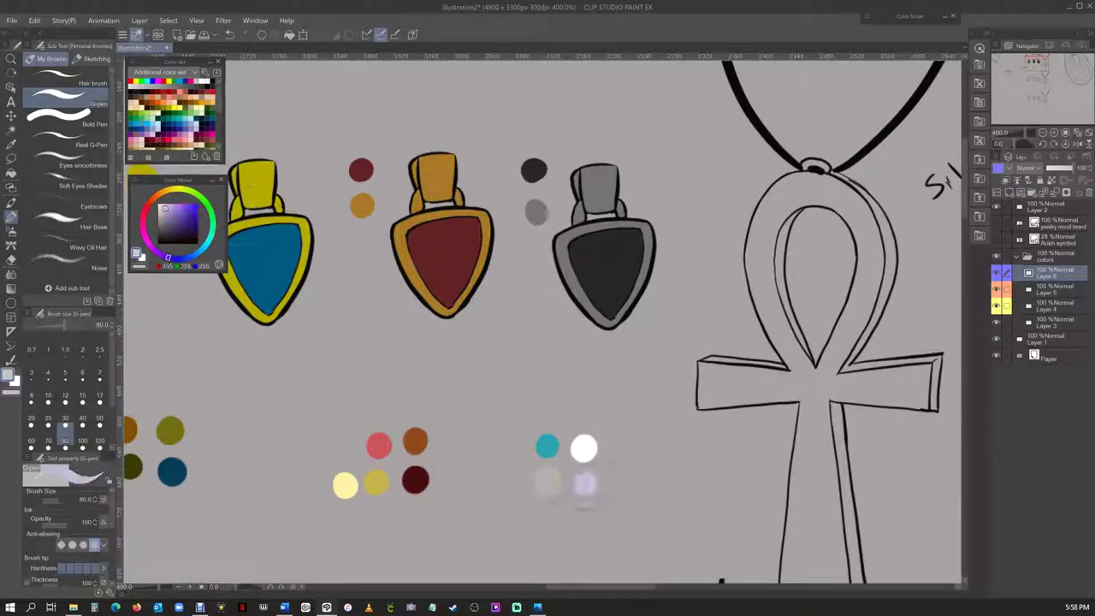
alt+click(534, 169)
click(624, 484)
drag(625, 485, 825, 484)
scroll(489, 146, down, 6)
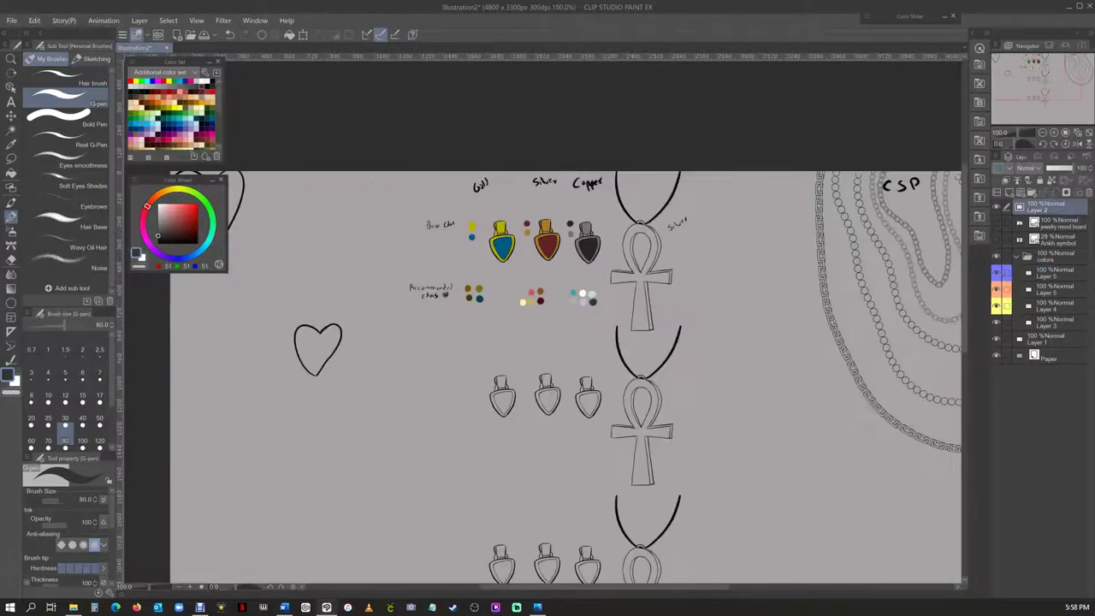
Discard a stray lasso selection around the upper pendants and zoom in on the ankh
key(m)
drag(453, 351, 590, 480)
key(ctrl+z)
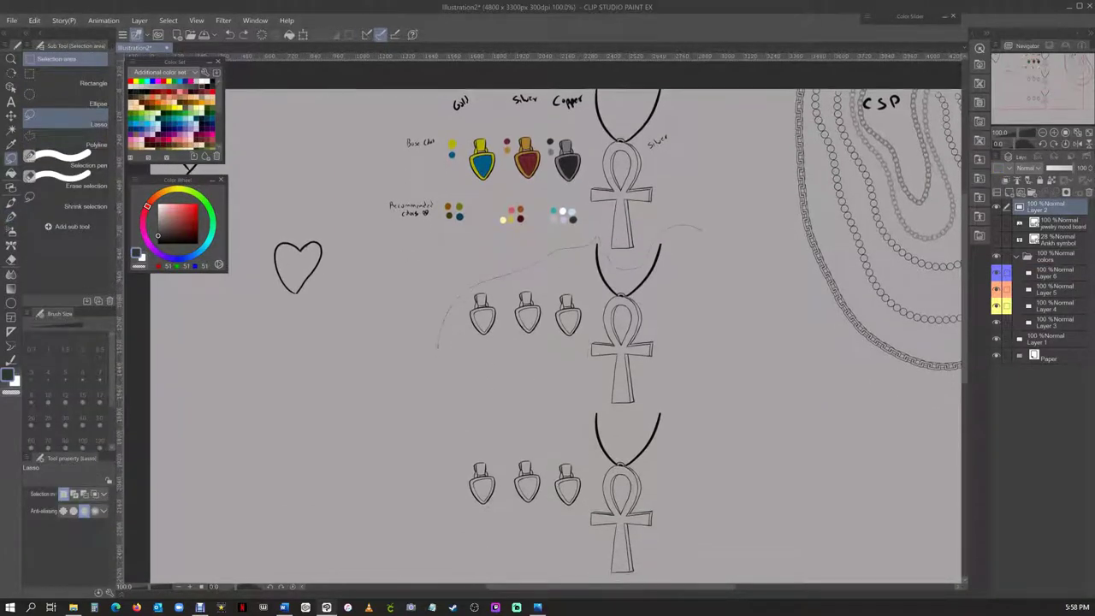
key(ctrl+plus)
Fill the ankh's side faces grey, undoing the near-white front fill
key(g)
click(1052, 272)
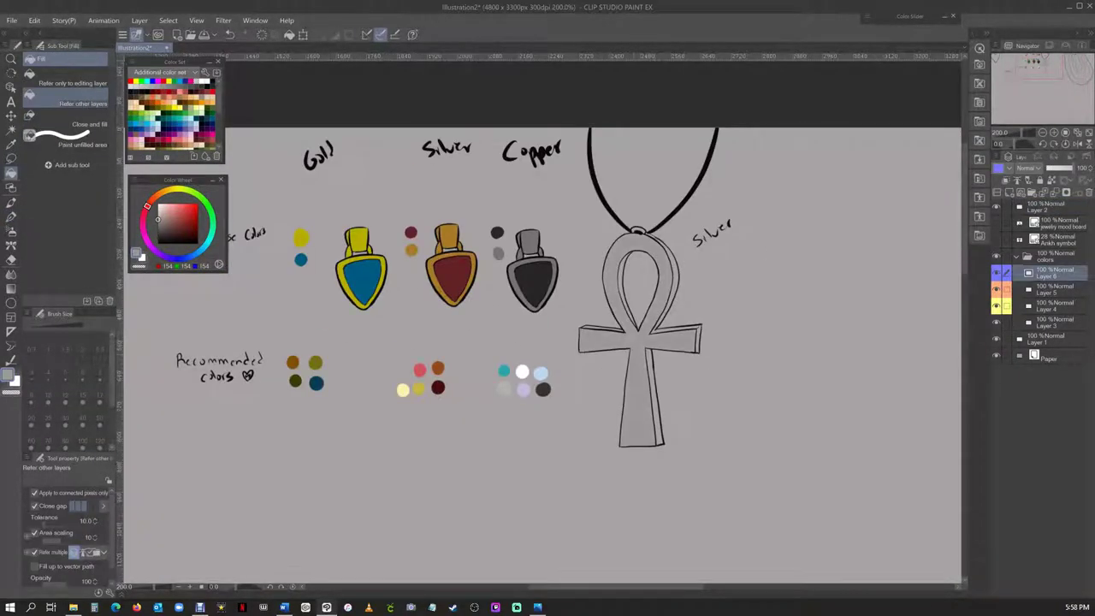
click(640, 385)
click(147, 207)
click(158, 217)
key(ctrl+z)
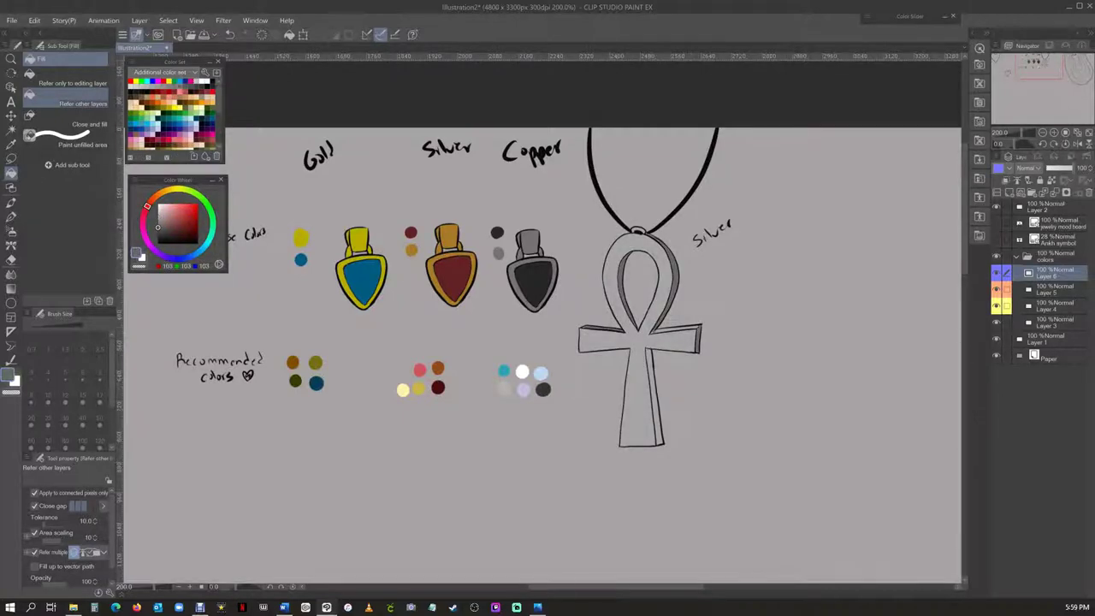
key(p)
key(ctrl+plus)
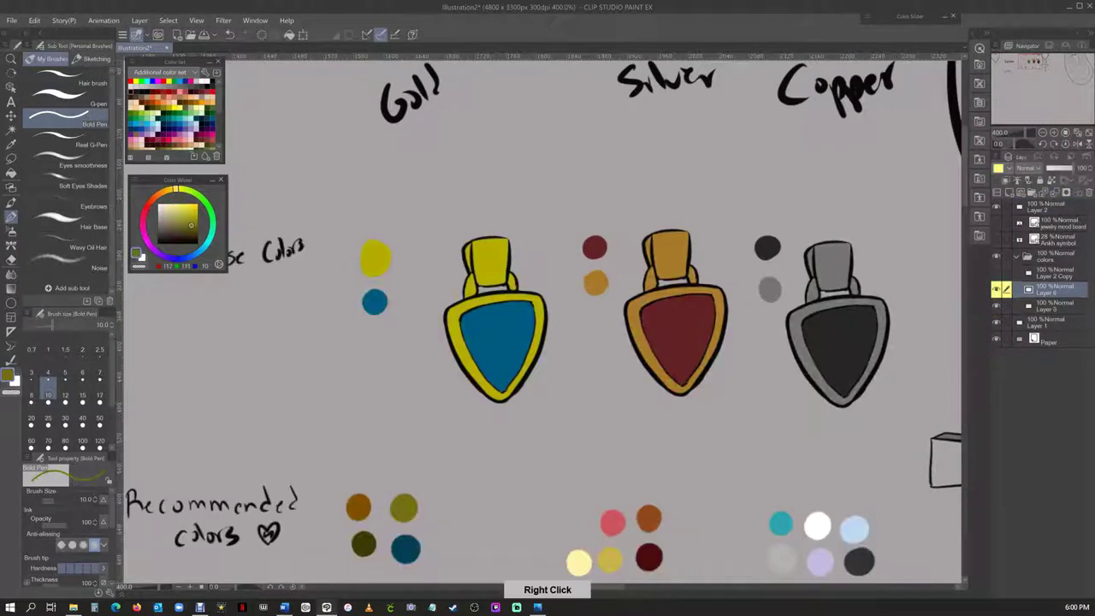
Undo a gold-pendant stroke, sample pale yellow and choose a size-20 highlight airbrush
click(69, 103)
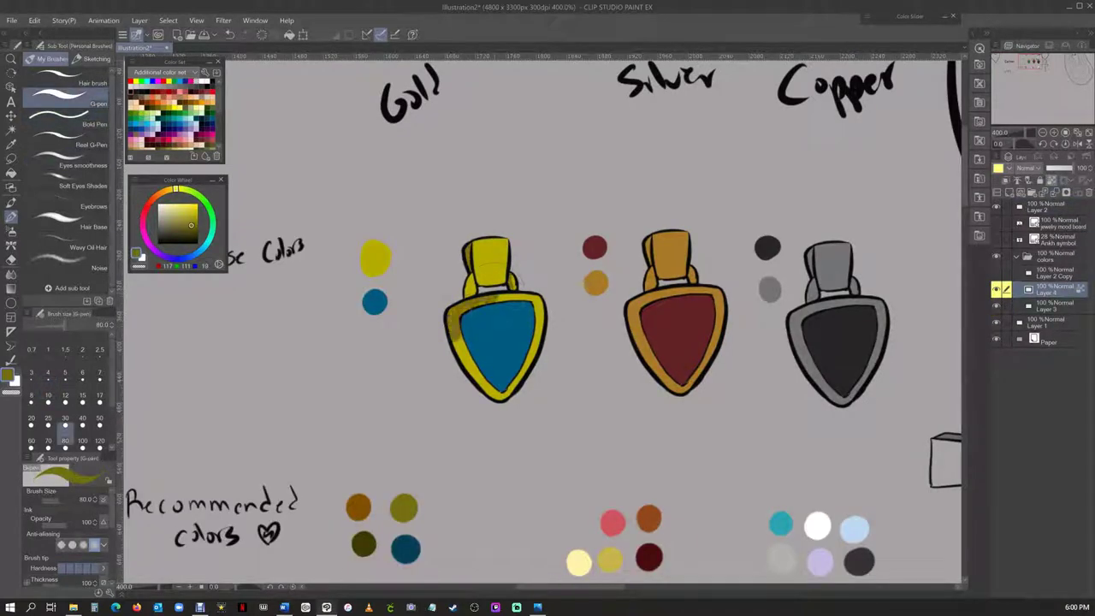
key(ctrl+z)
right_click(579, 562)
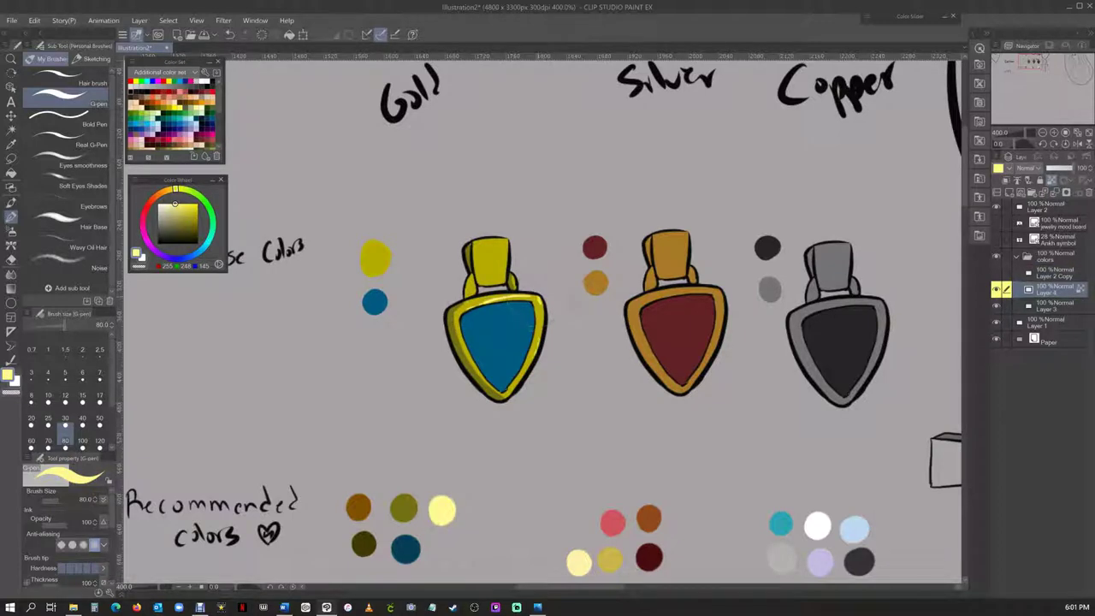
key(b)
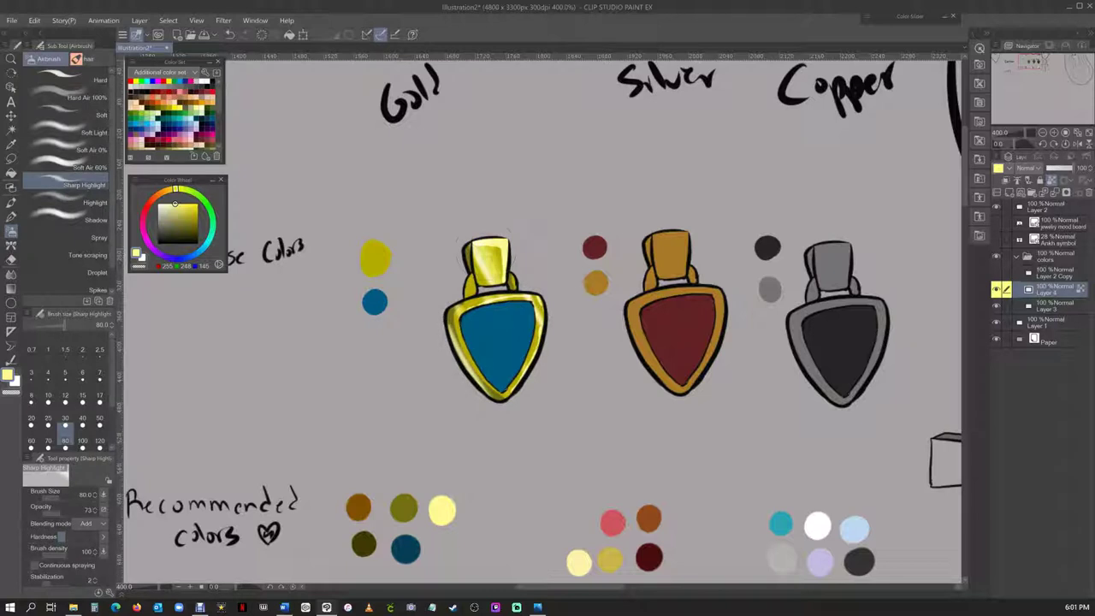
click(94, 203)
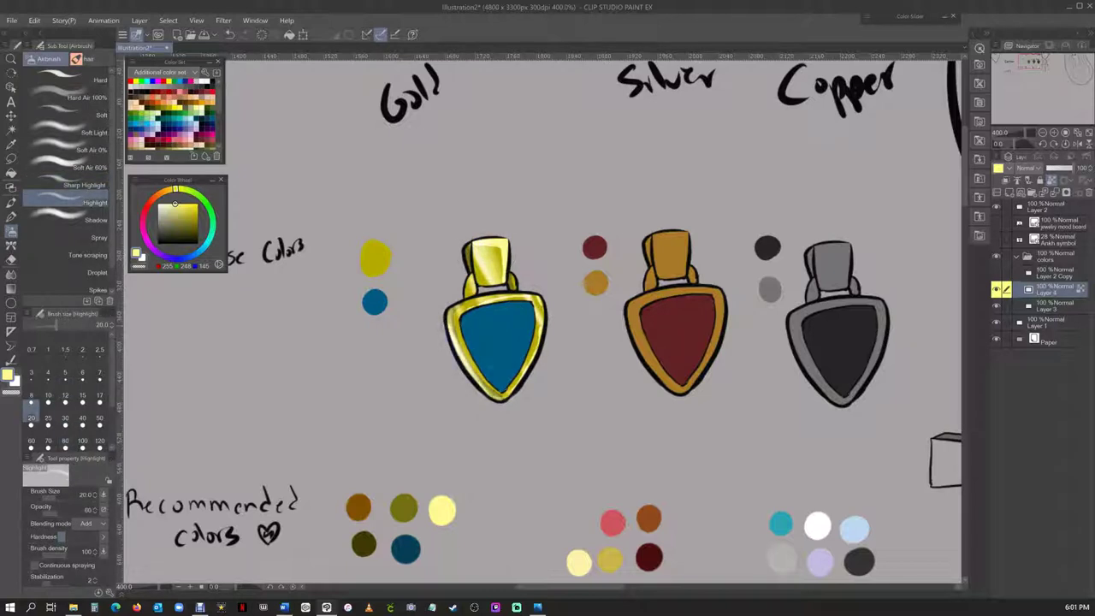
Airbrush a bright highlight on the top of the copper pendant's cap
drag(685, 316, 492, 317)
key(p)
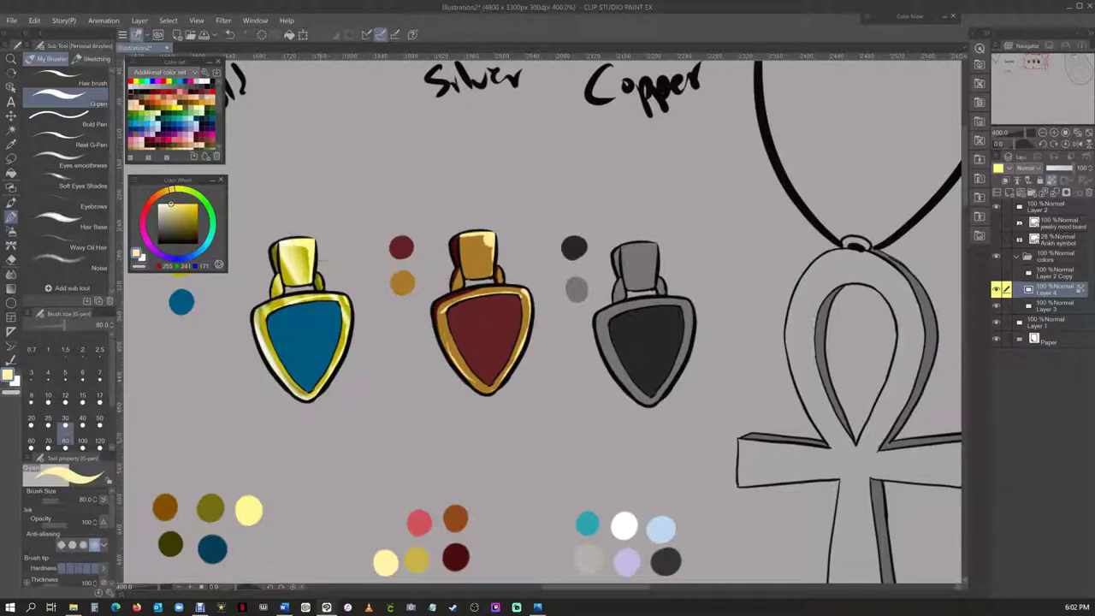
key(b)
drag(466, 257, 488, 248)
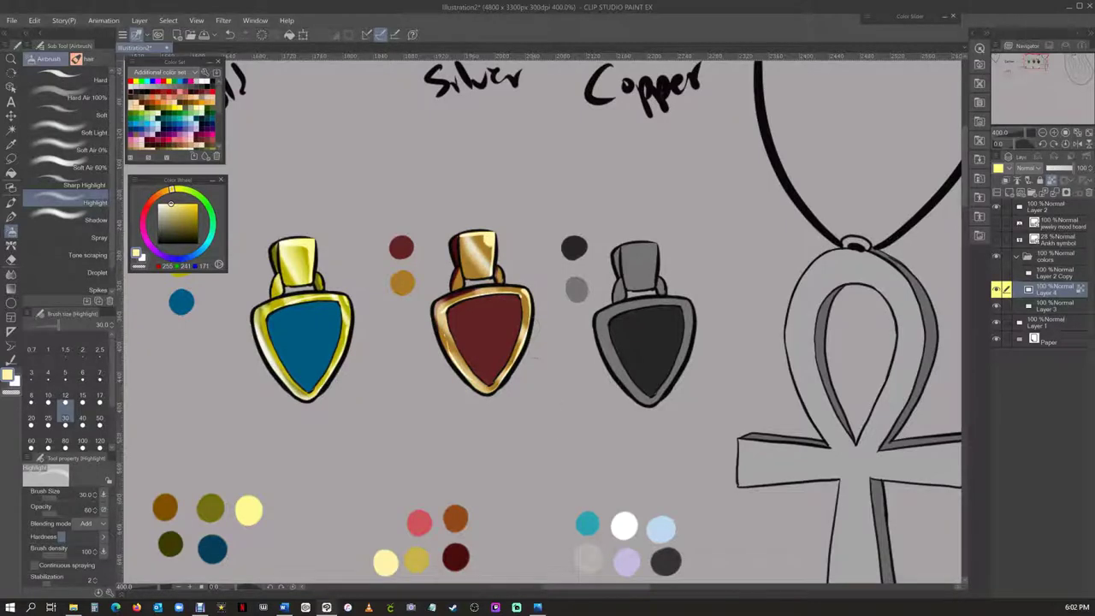
scroll(543, 321, right, 3)
Sample white from the silver swatches and draw white highlight strokes on the silver cap
right_click(510, 257)
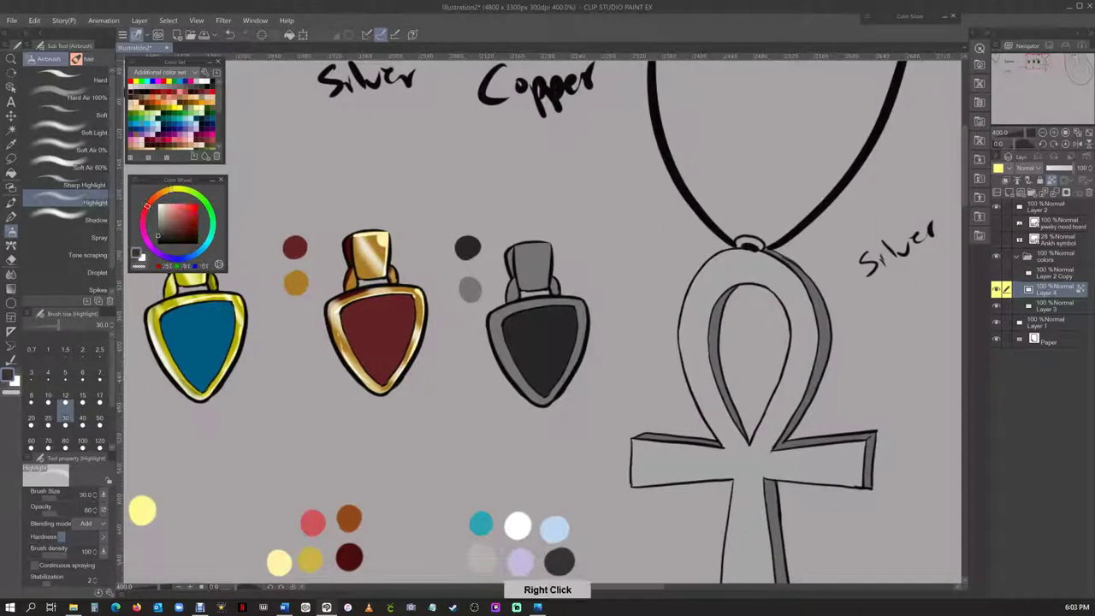
key(p)
right_click(510, 257)
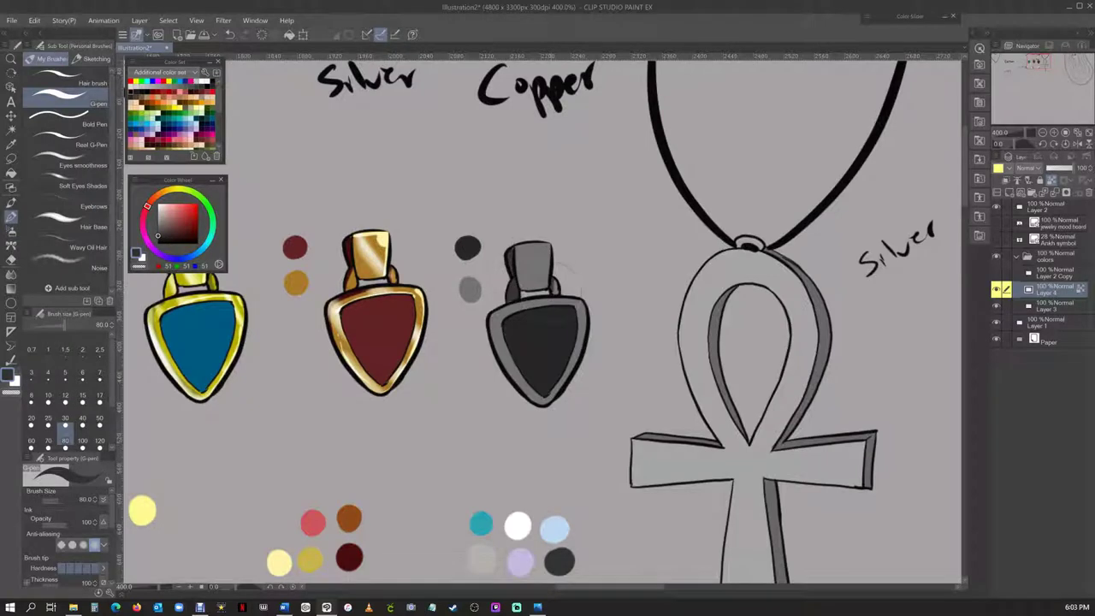
right_click(518, 525)
drag(515, 248, 550, 247)
drag(548, 249, 549, 282)
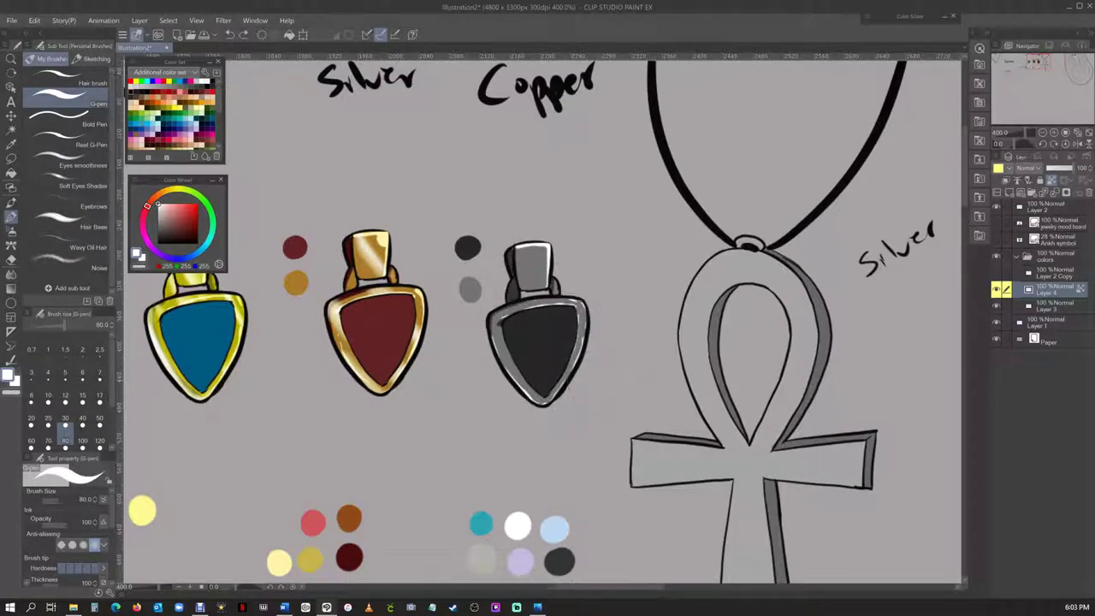
Try airbrushing white highlights on the silver pendant, undo them, and switch to the soft airbrush
key(b)
mouse_move(518, 249)
mouse_down()
mouse_move(522, 286)
mouse_move(497, 328)
mouse_up()
key(ctrl+z)
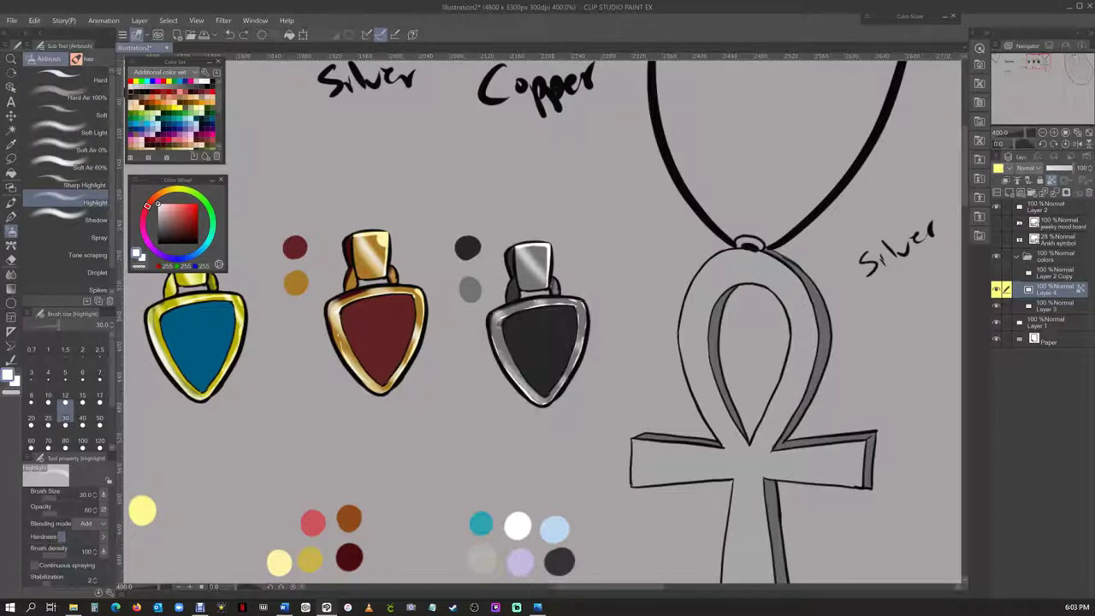
click(86, 114)
key(ctrl+z)
scroll(543, 321, left, 5)
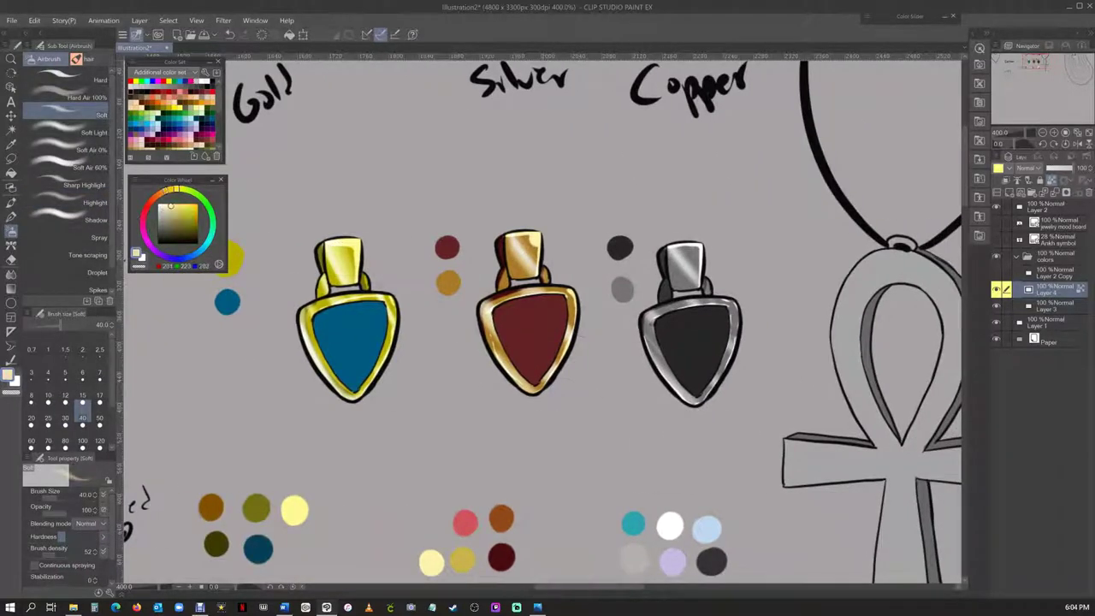
scroll(728, 451, left, 3)
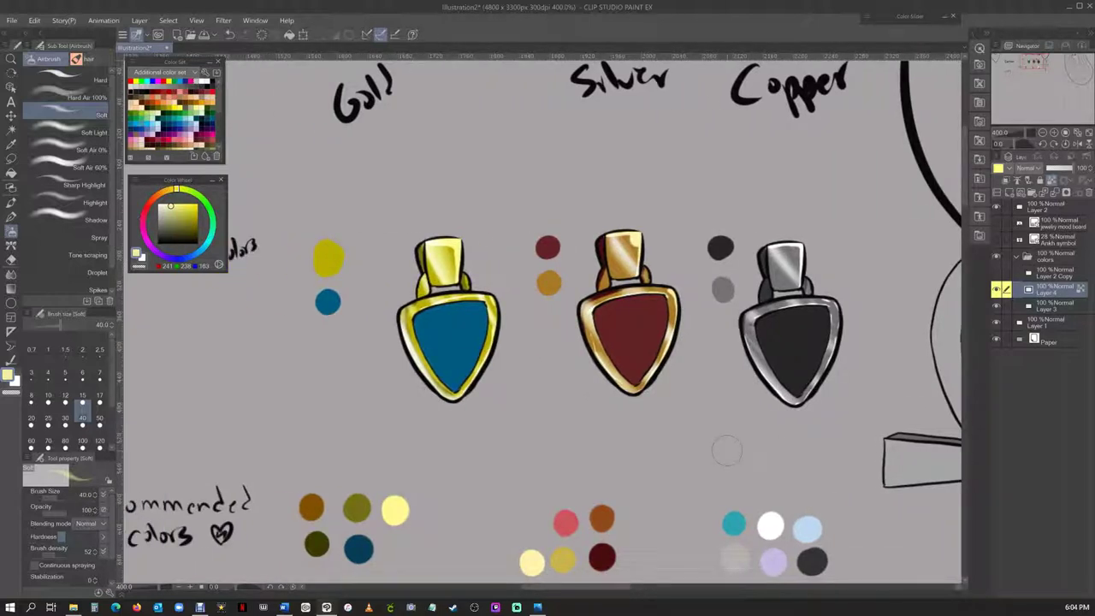
scroll(728, 451, left, 2)
key(m)
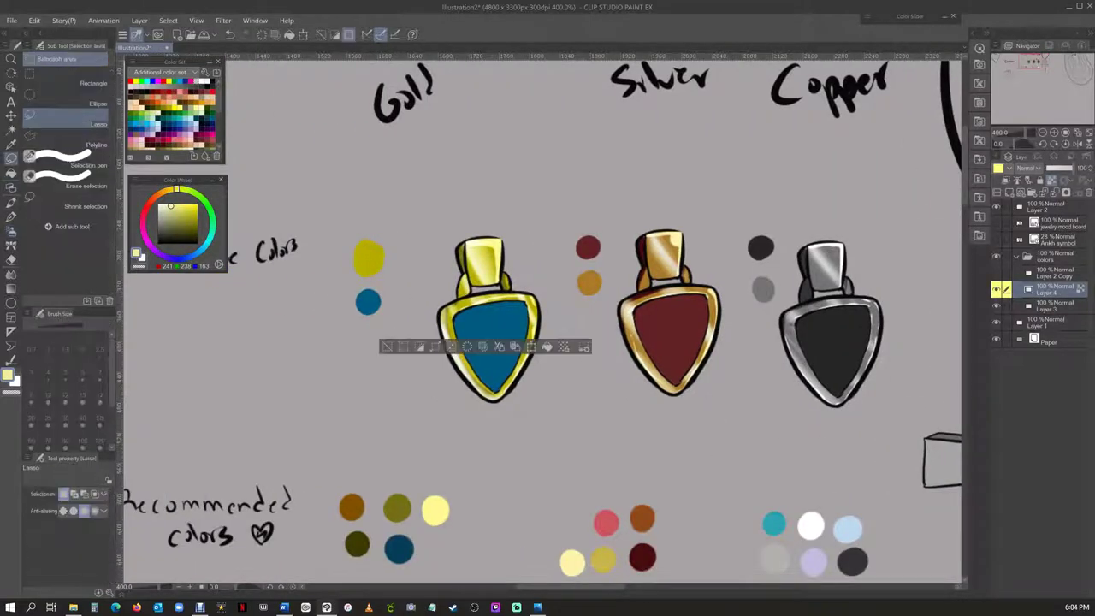
key(b)
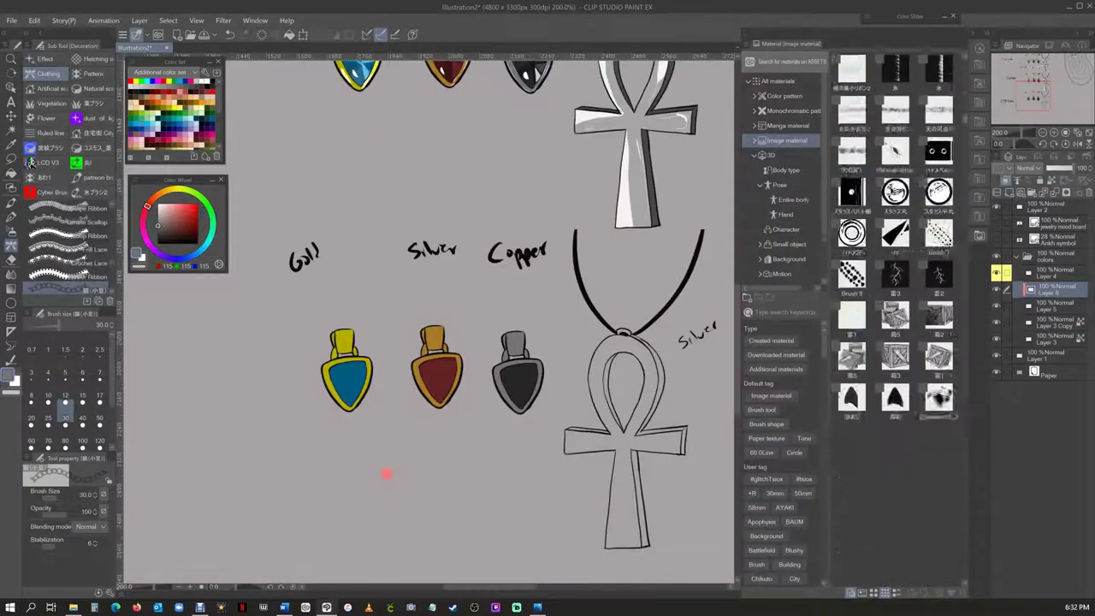
Place the blue crystal material in the gold pendant, scaled and free-transformed to fill the charm
key(Down)
key(Down)
key(Down)
key(Down)
key(Down)
key(Down)
key(Down)
key(Down)
key(Down)
key(Down)
key(Down)
key(Down)
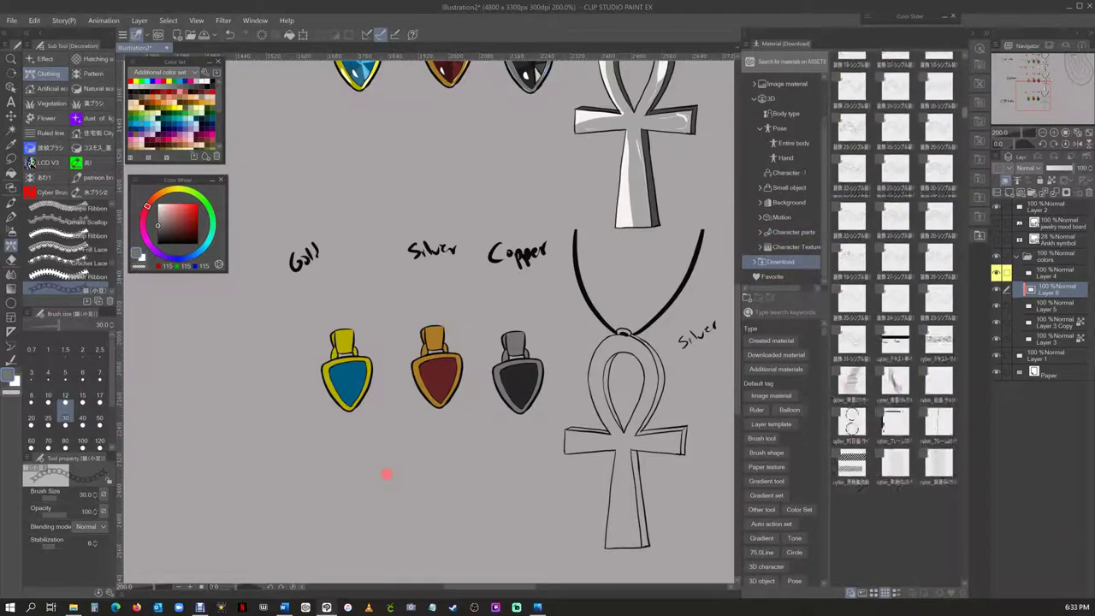
drag(895, 454, 339, 386)
drag(413, 455, 377, 420)
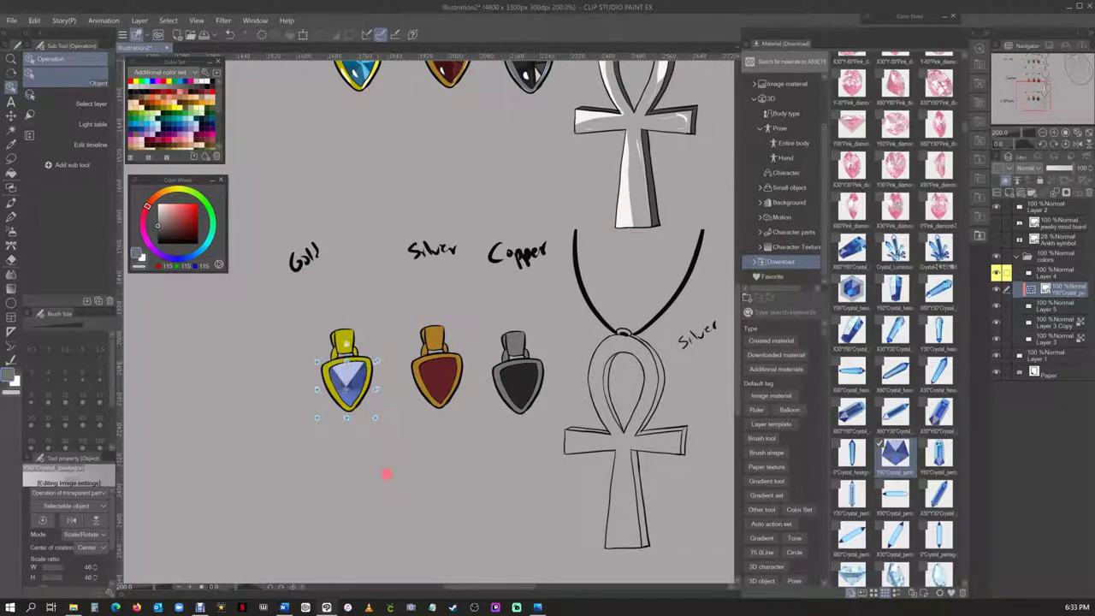
key(ctrl+shift+t)
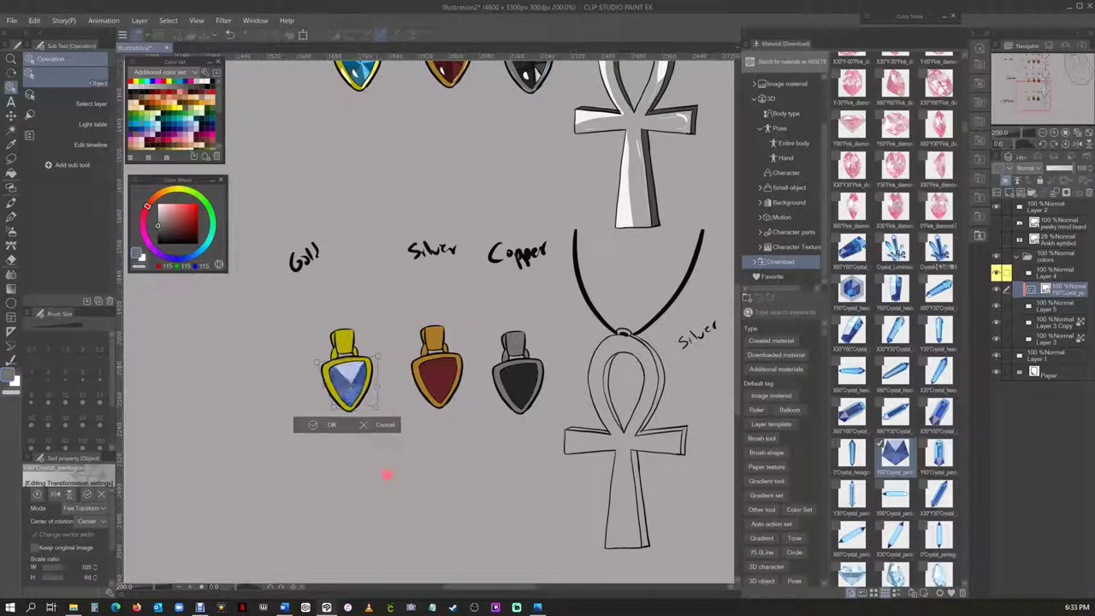
drag(386, 474, 387, 476)
key(Return)
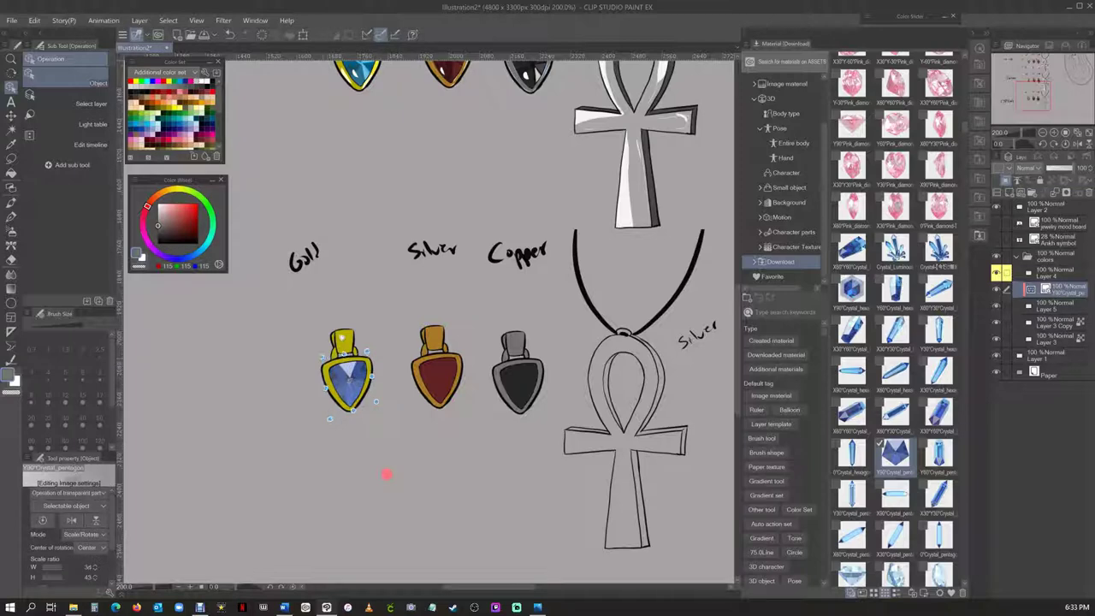
click(386, 474)
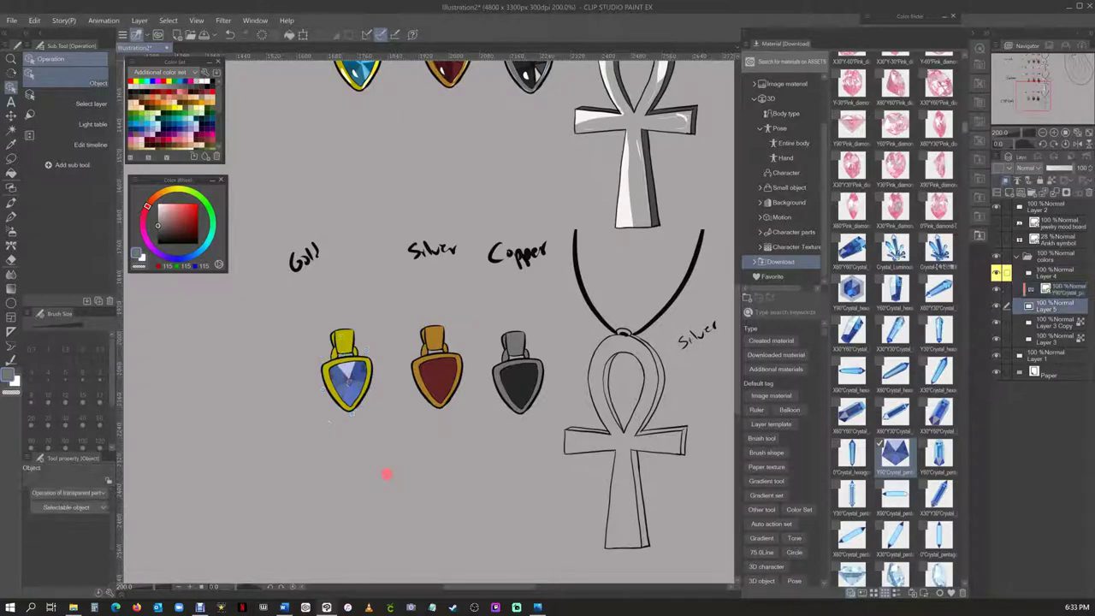
Place a ruby crystal image and shrink it to fit the middle charm
scroll(895, 316, down, 10)
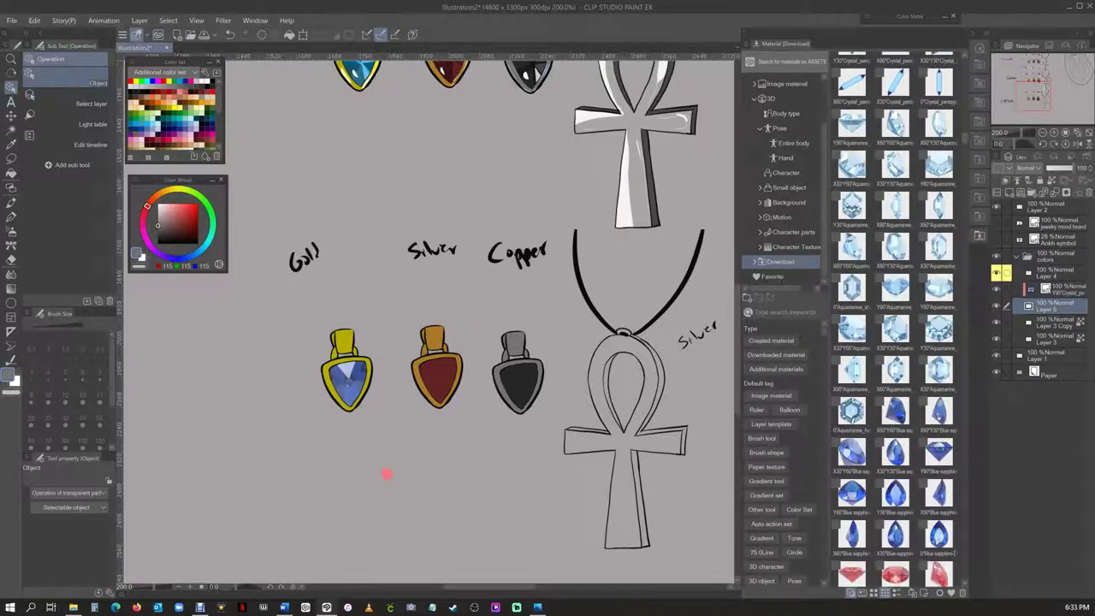
scroll(895, 317, down, 5)
drag(939, 267, 457, 424)
drag(197, 435, 434, 376)
drag(400, 420, 413, 410)
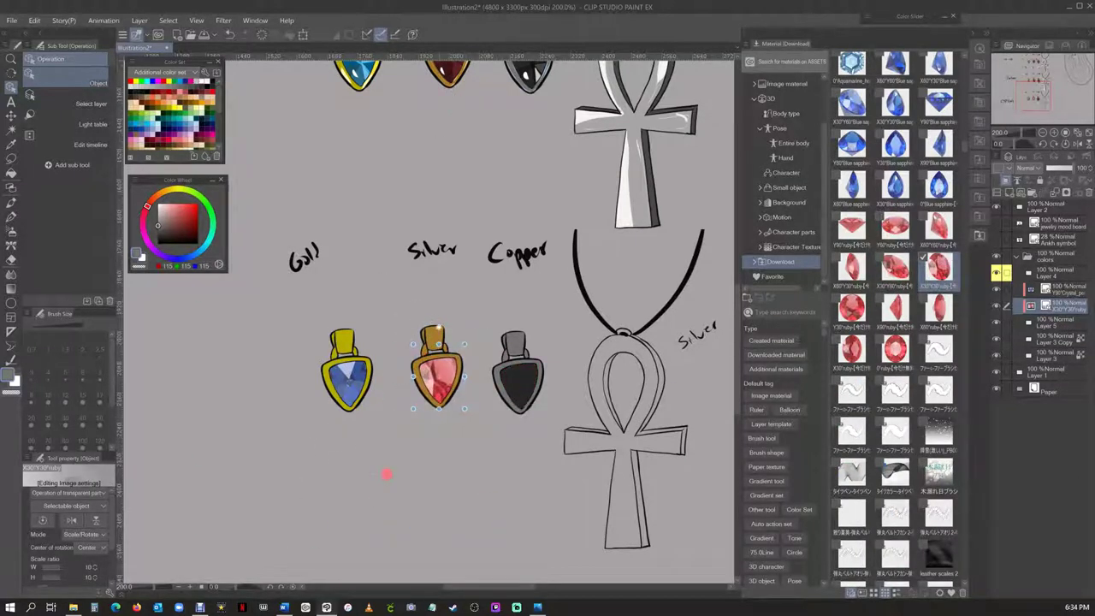
click(1052, 322)
Place an aquamarine gem image onto the grey pendant's charm
scroll(894, 317, up, 8)
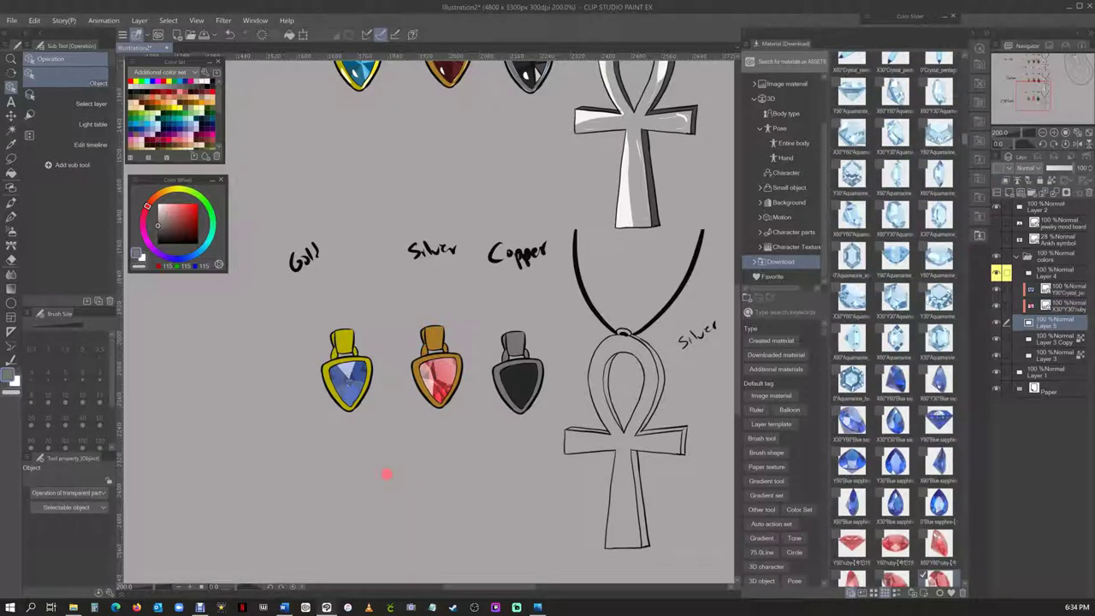
scroll(894, 316, up, 10)
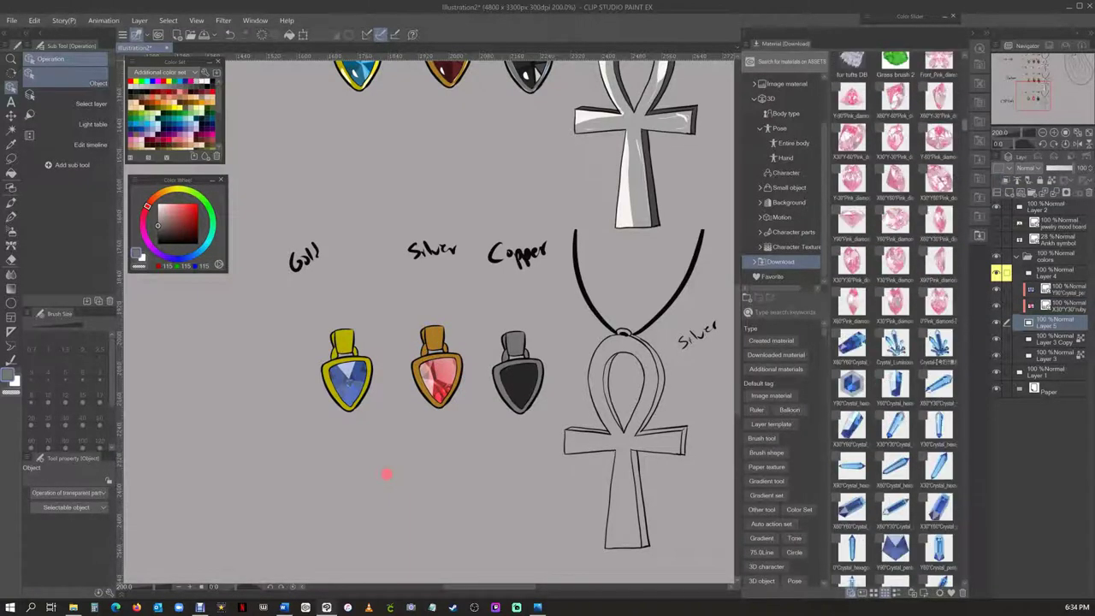
scroll(894, 317, down, 6)
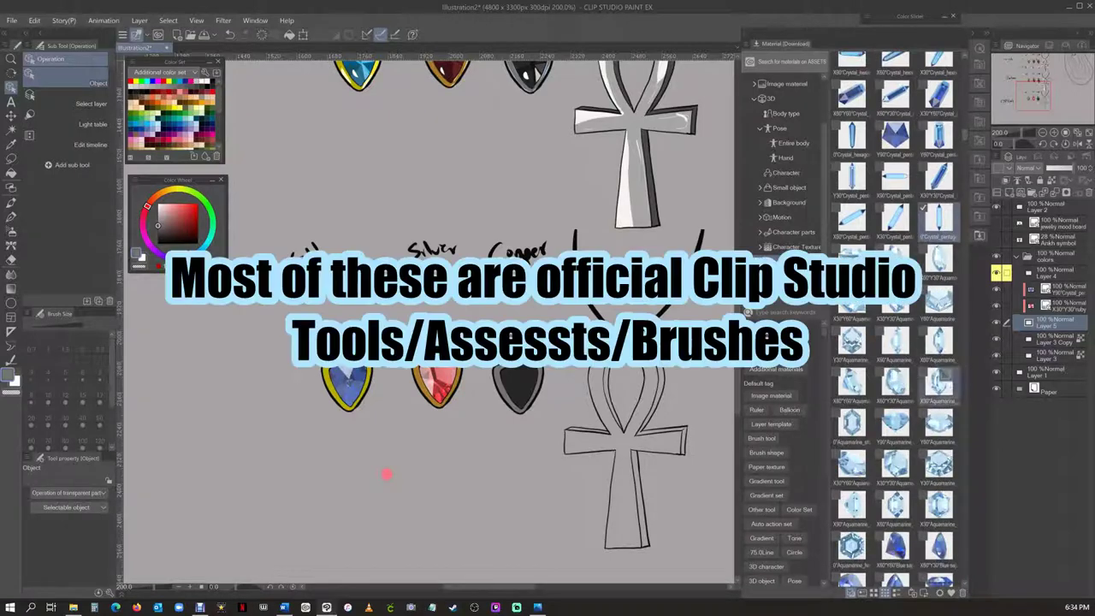
drag(939, 465, 466, 442)
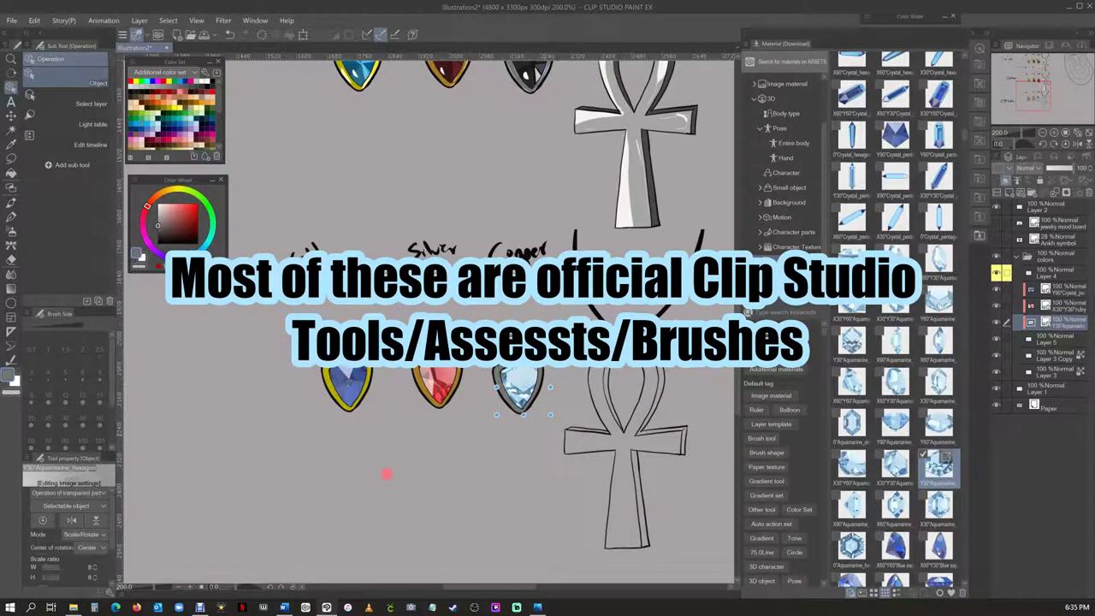
click(387, 473)
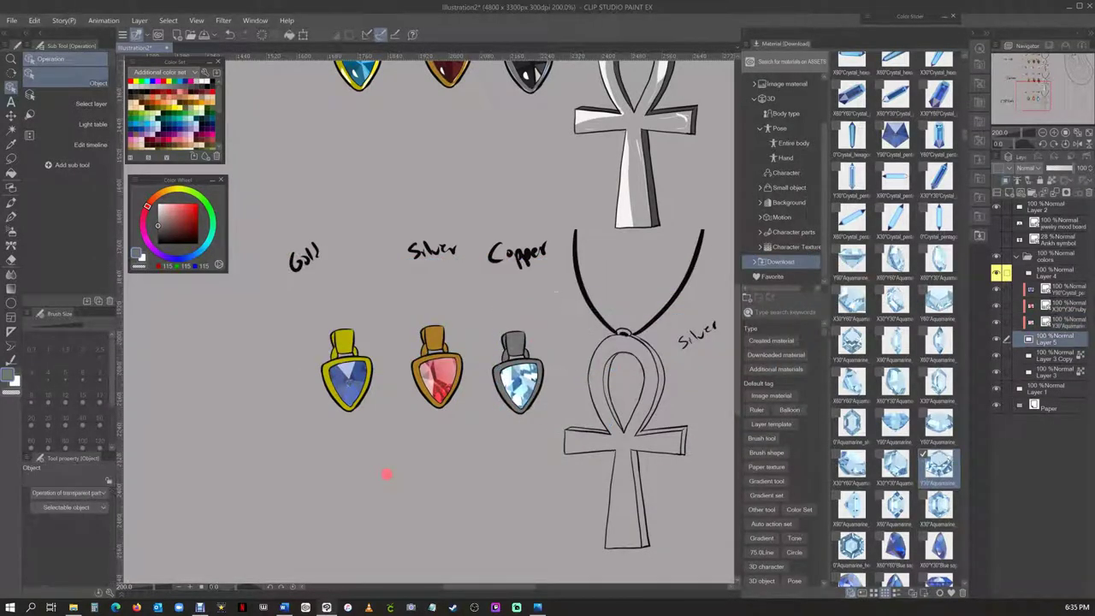
scroll(384, 474, down, 3)
scroll(438, 488, up, 1)
scroll(437, 489, up, 2)
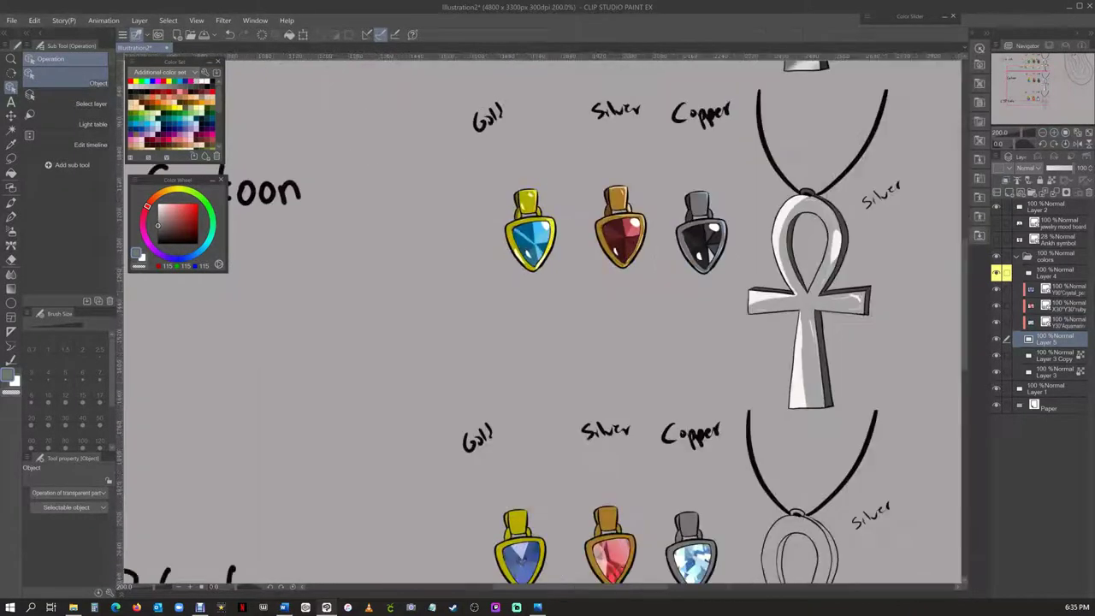
key(e)
key(b)
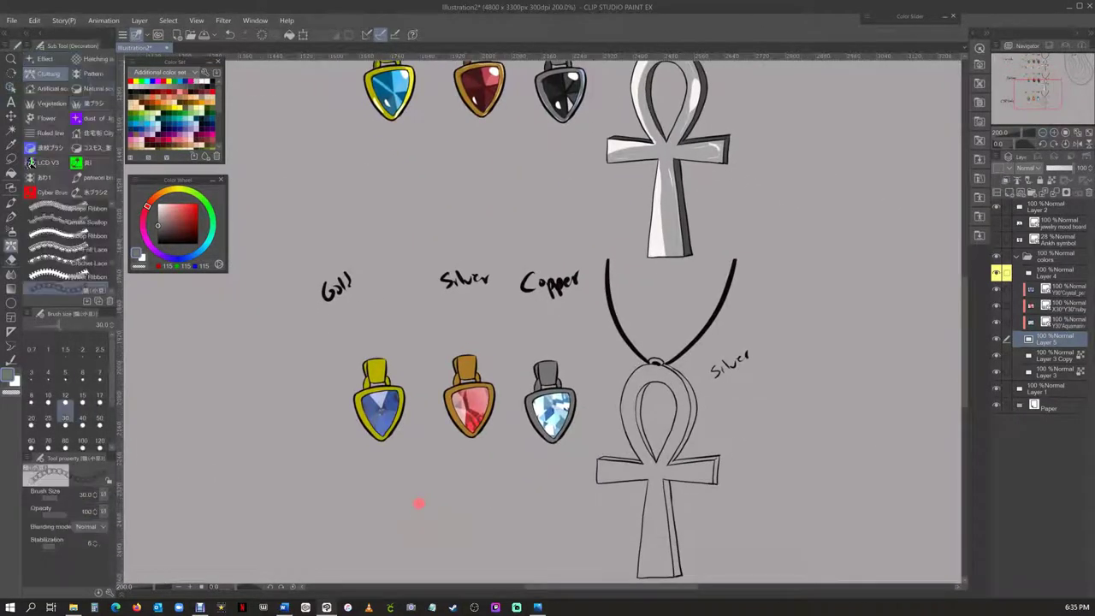
key(b)
key(b)
key(b)
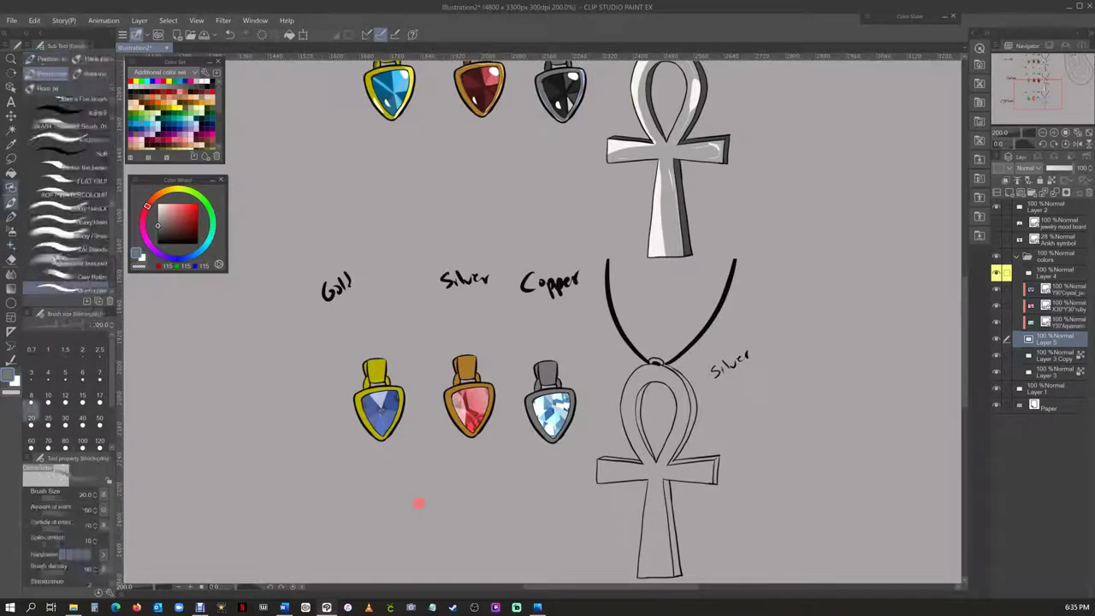
key(b)
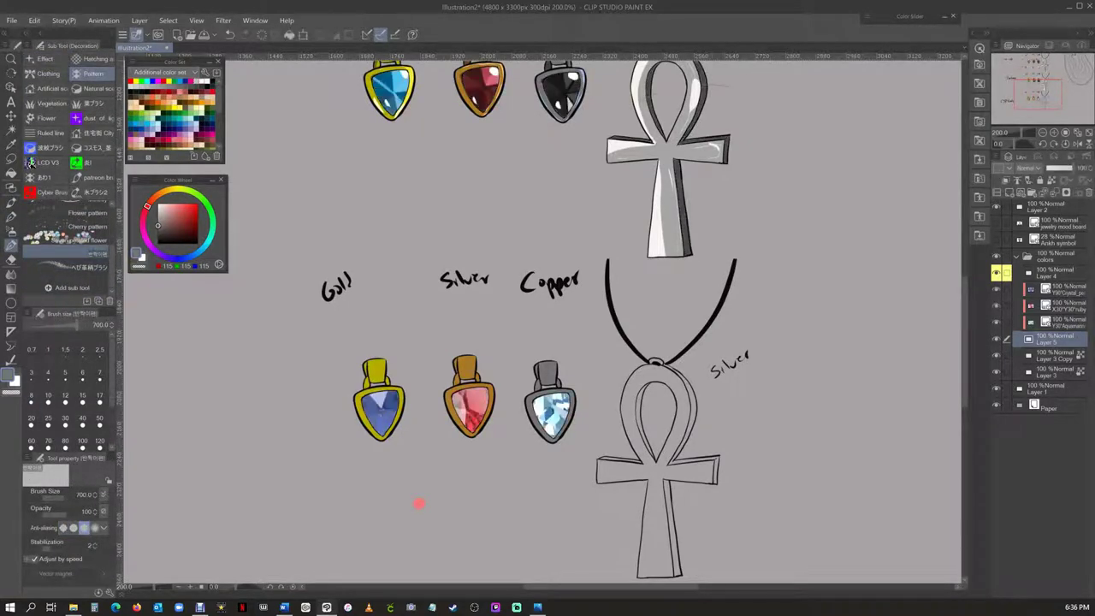
scroll(420, 503, down, 1)
drag(420, 459, 502, 472)
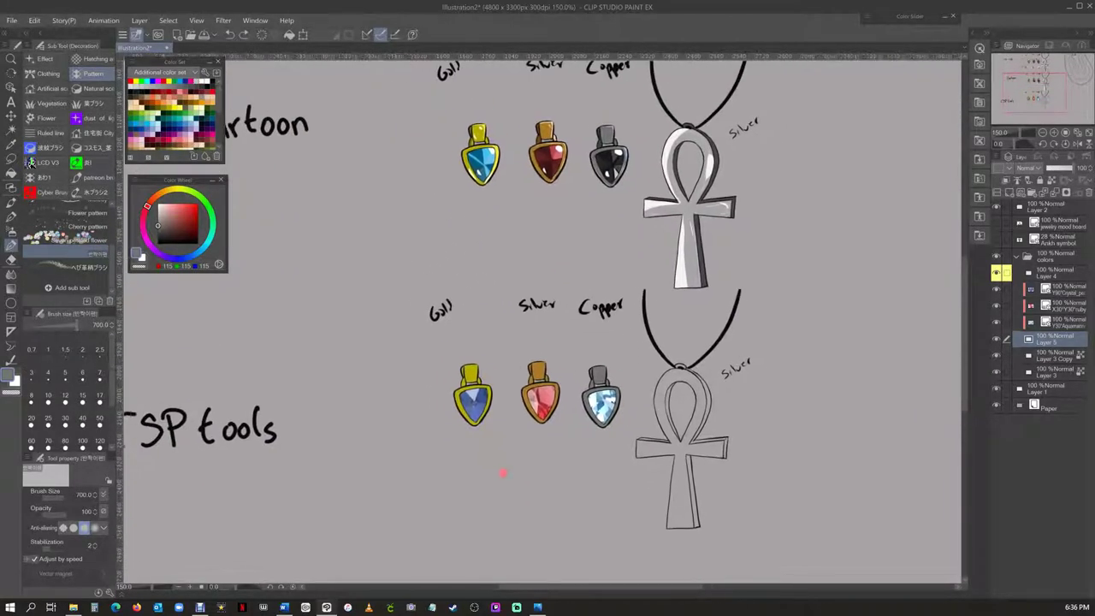
scroll(501, 472, up, 1)
drag(479, 522, 428, 463)
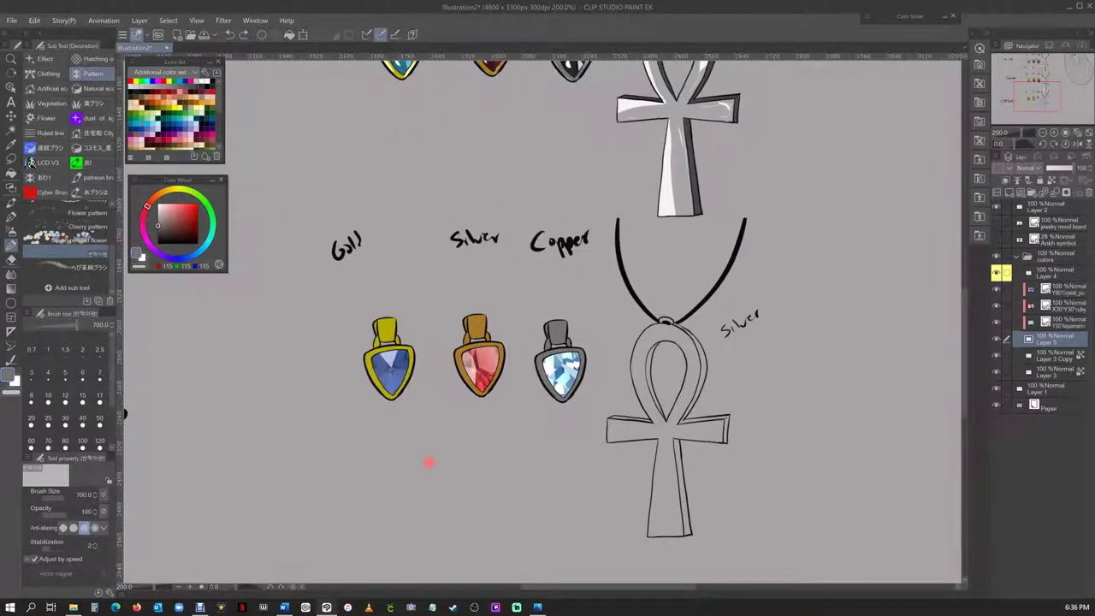
right_click(428, 463)
key(g)
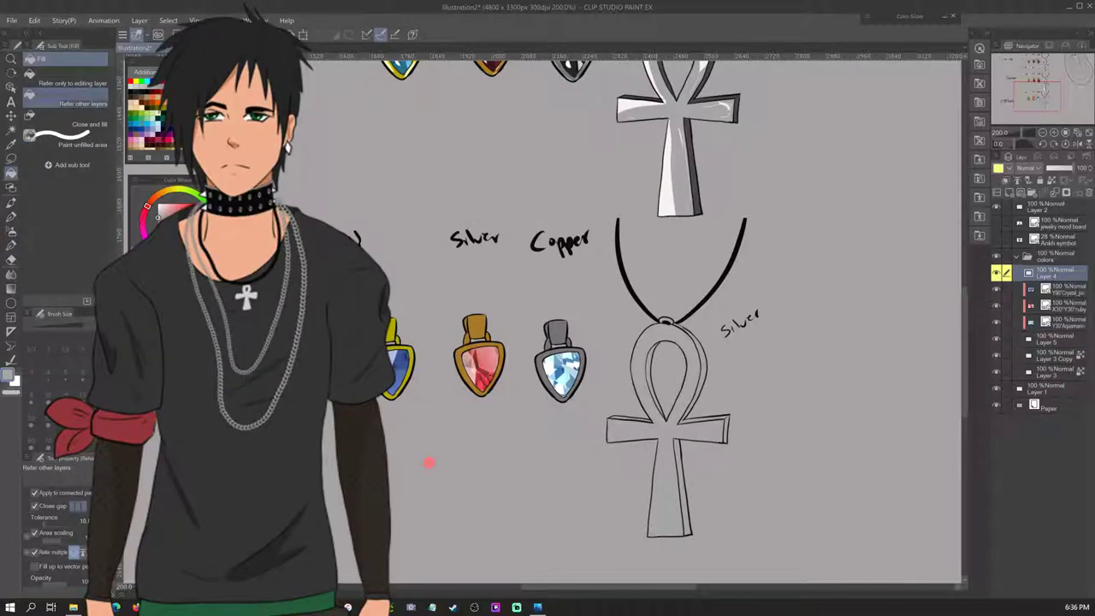
Fill the lower ankh with grey on Layer 4 and delete the lassoed spill
right_click(429, 463)
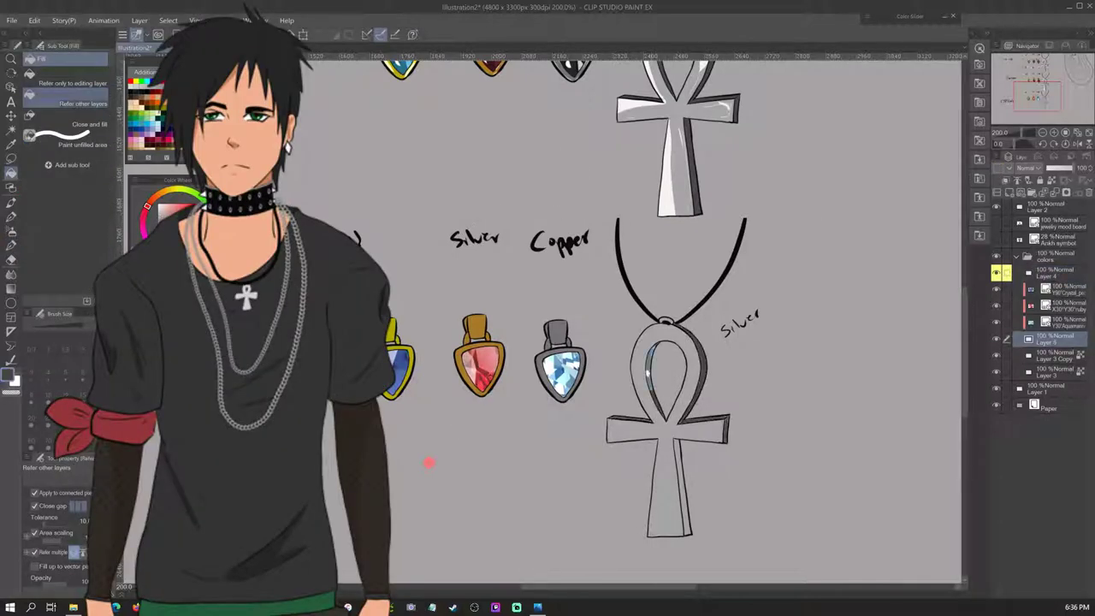
right_click(428, 462)
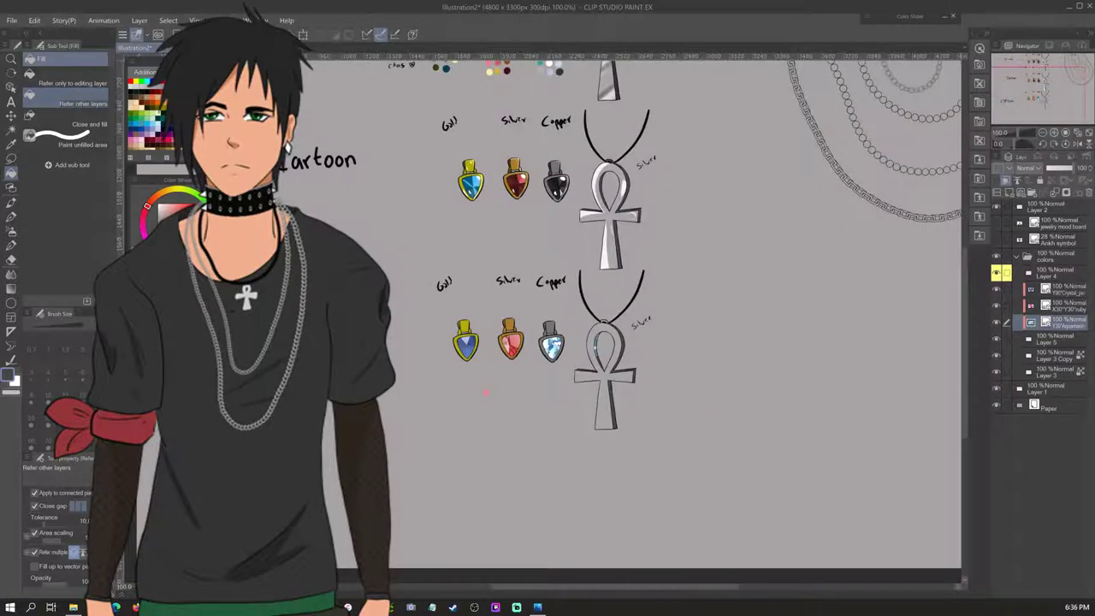
key(m)
key(Delete)
Remove the ankh's fill spillover from the crystal and aquamarine gem layers
key(alt+bracketright)
key(alt+bracketright)
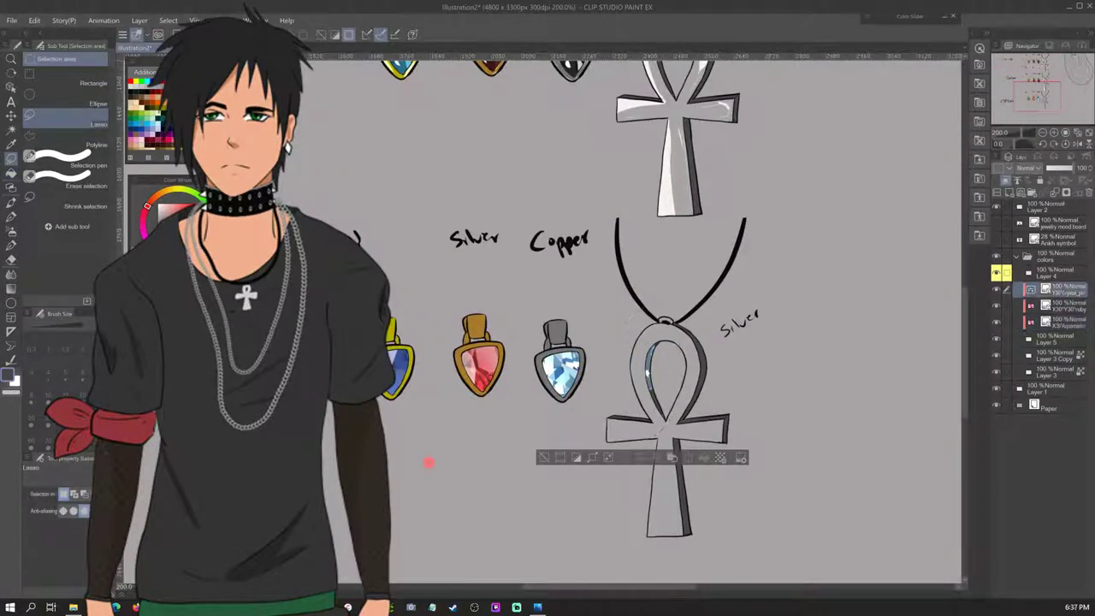
key(ctrl+d)
key(alt+bracketleft)
key(alt+bracketleft)
key(ctrl+shift+d)
key(Delete)
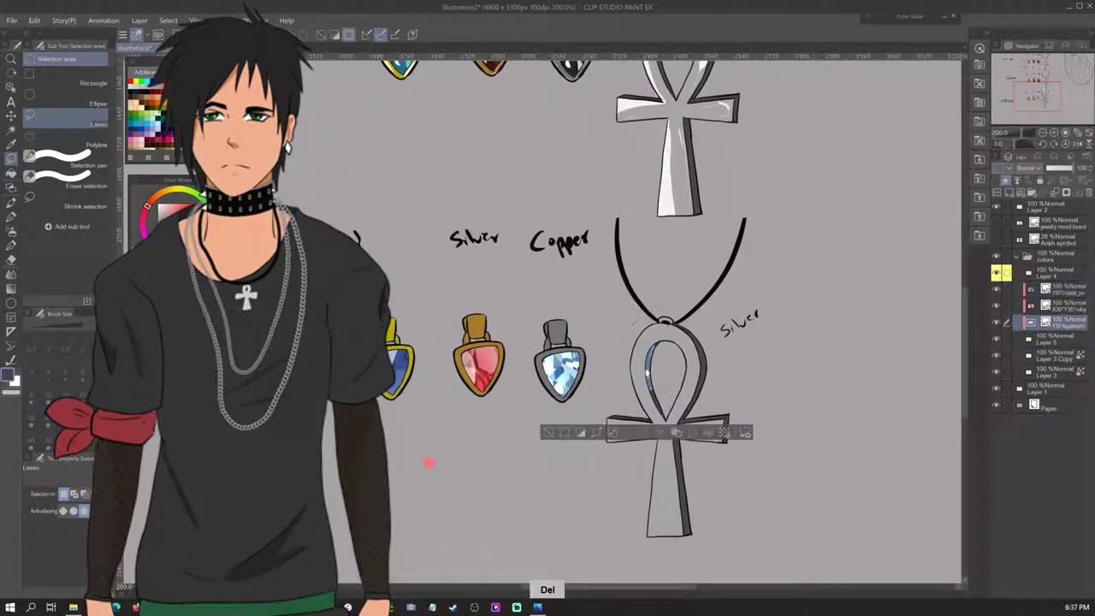
key(ctrl+d)
key(alt+bracketleft)
Stamp a blue Decoration crystal in the ankh's loop, undo its shadow, and add Layer 6
key(ctrl+minus)
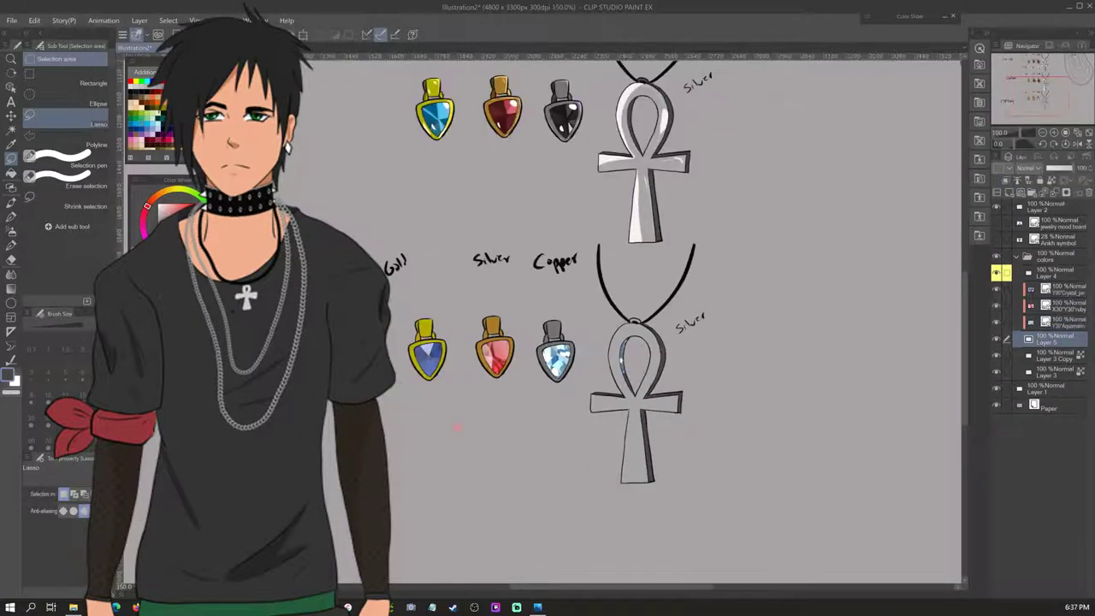
key(b)
key(b)
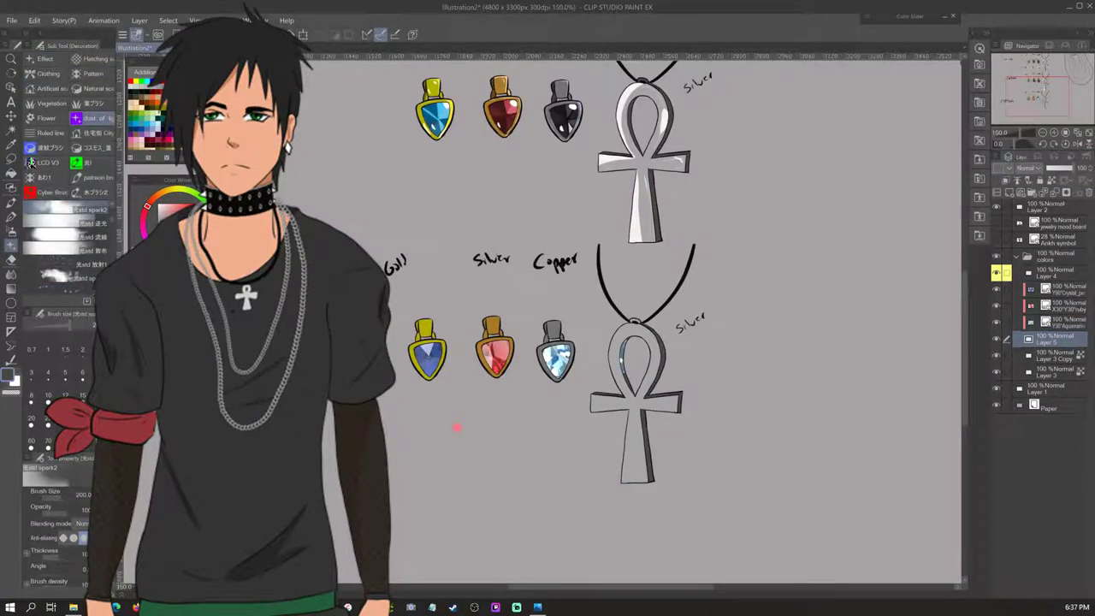
key(ctrl+plus)
click(608, 317)
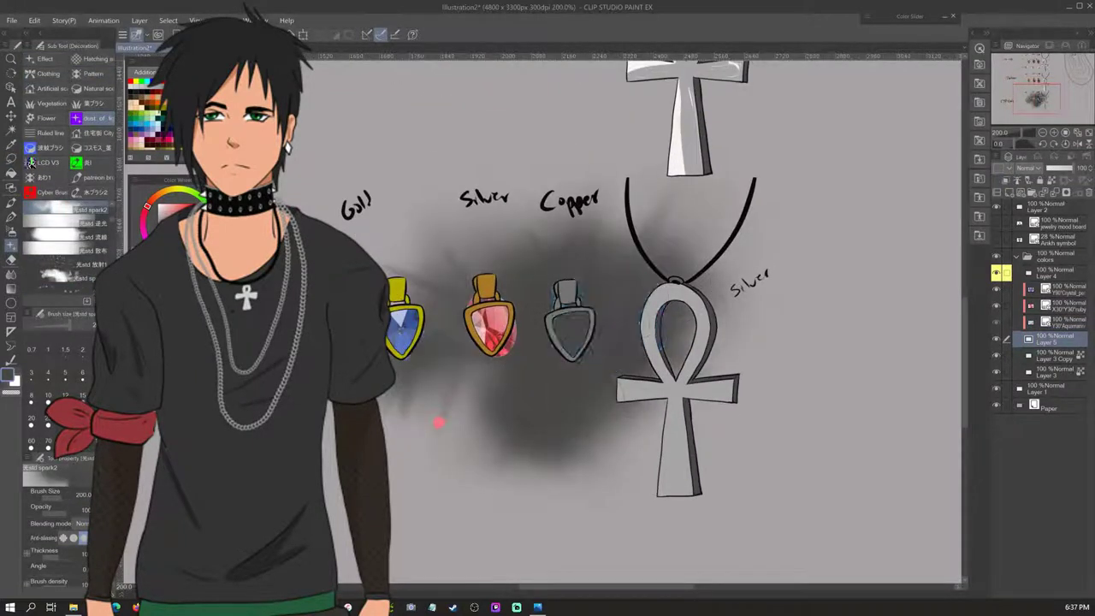
key(ctrl+z)
key(ctrl+z)
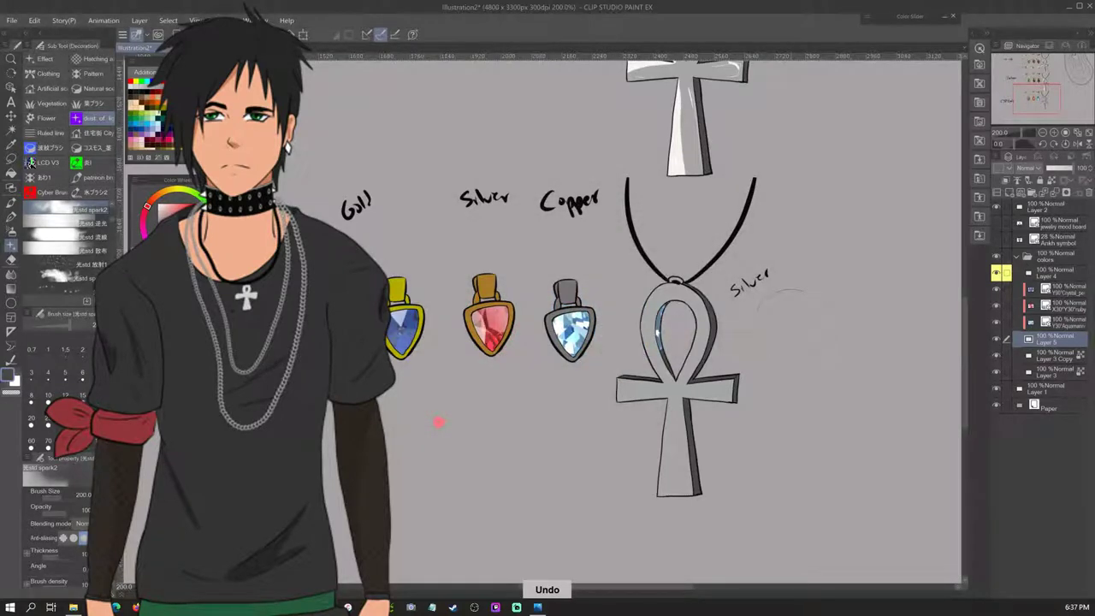
key(ctrl+shift+n)
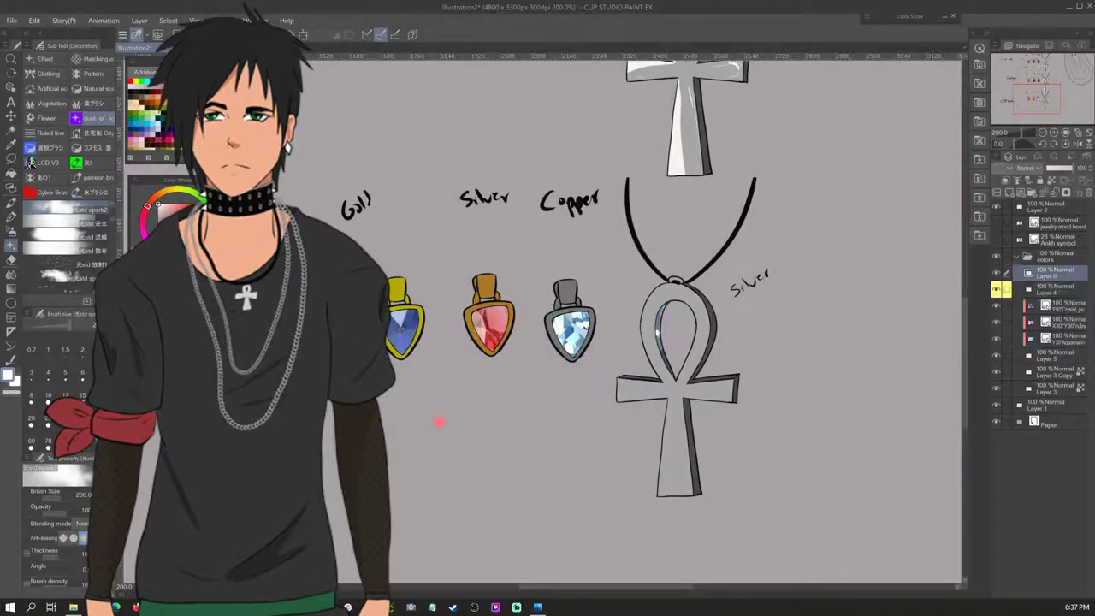
key(ctrl+plus)
Trim the ankh, ring its loop in grey, and lighten its lower stem shading
key(m)
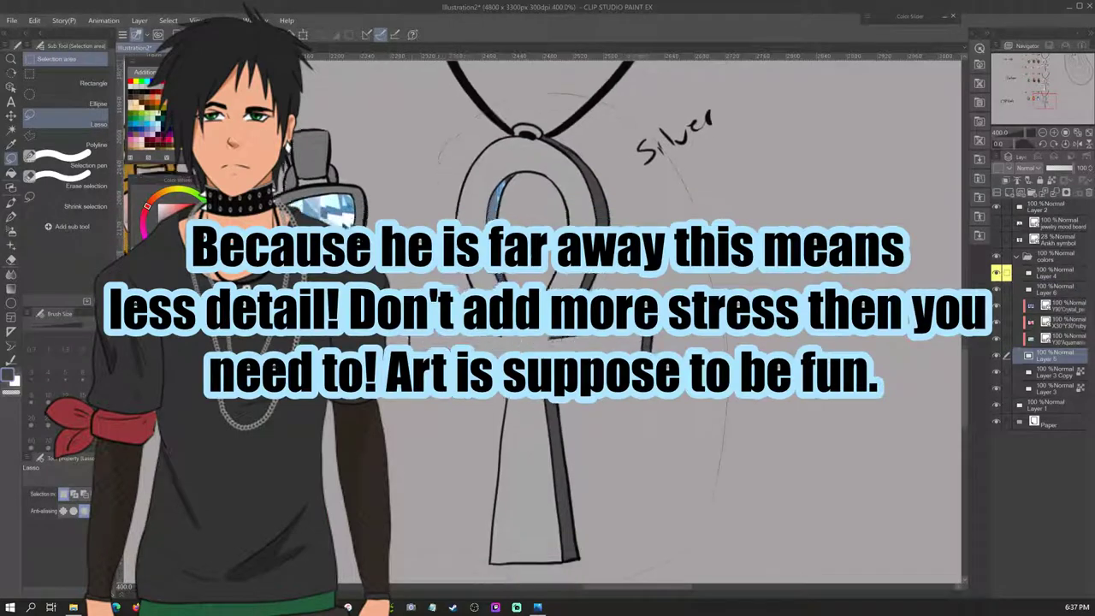
key(Delete)
key(g)
scroll(548, 317, up, 4)
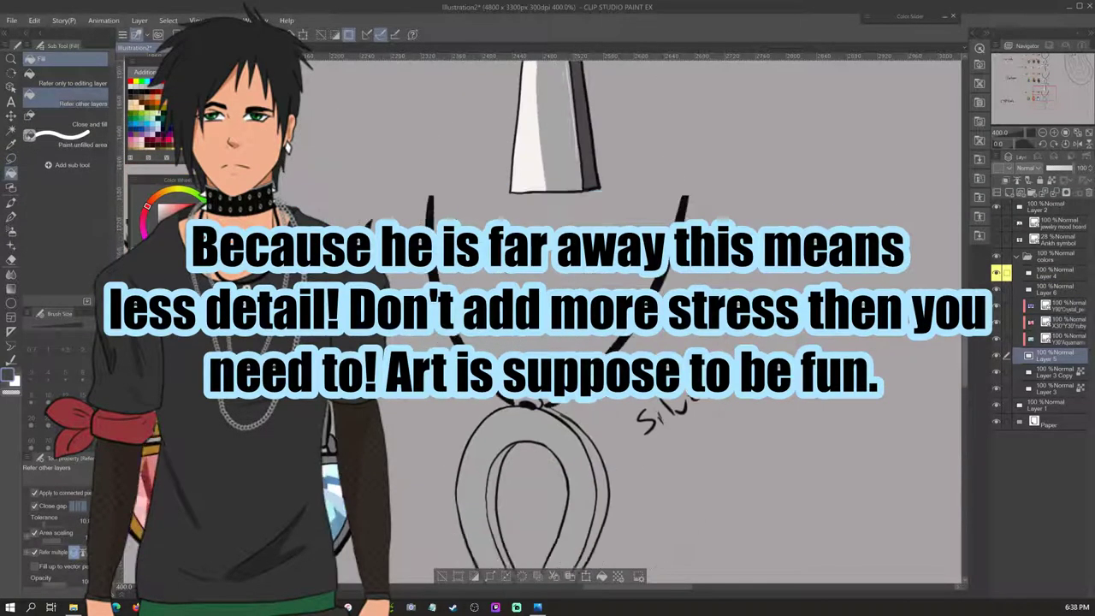
scroll(548, 316, down, 4)
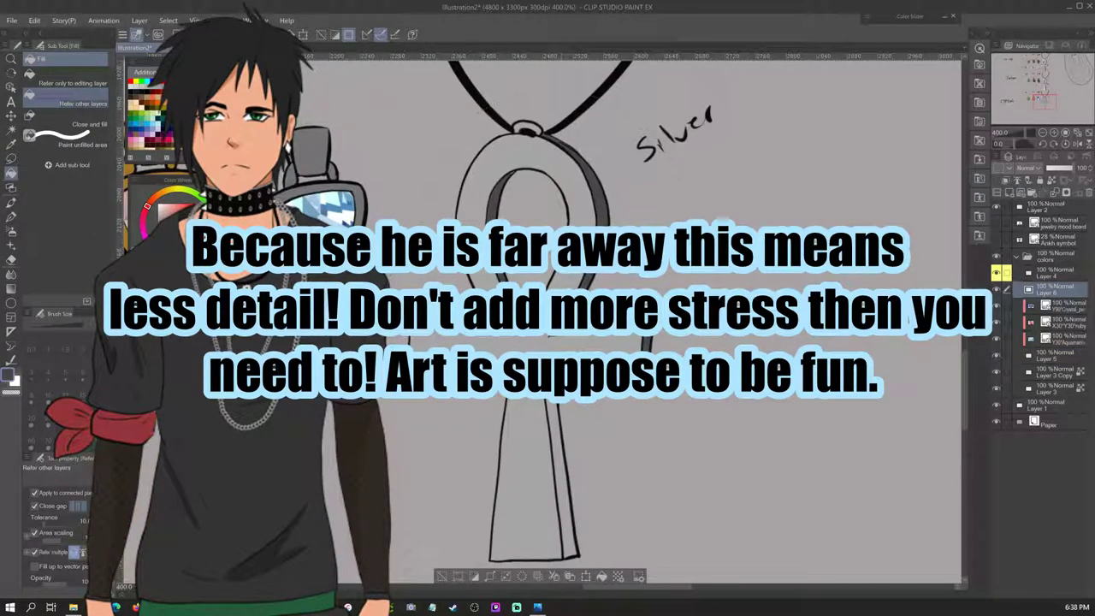
key(p)
key(ctrl+minus)
key(ctrl+minus)
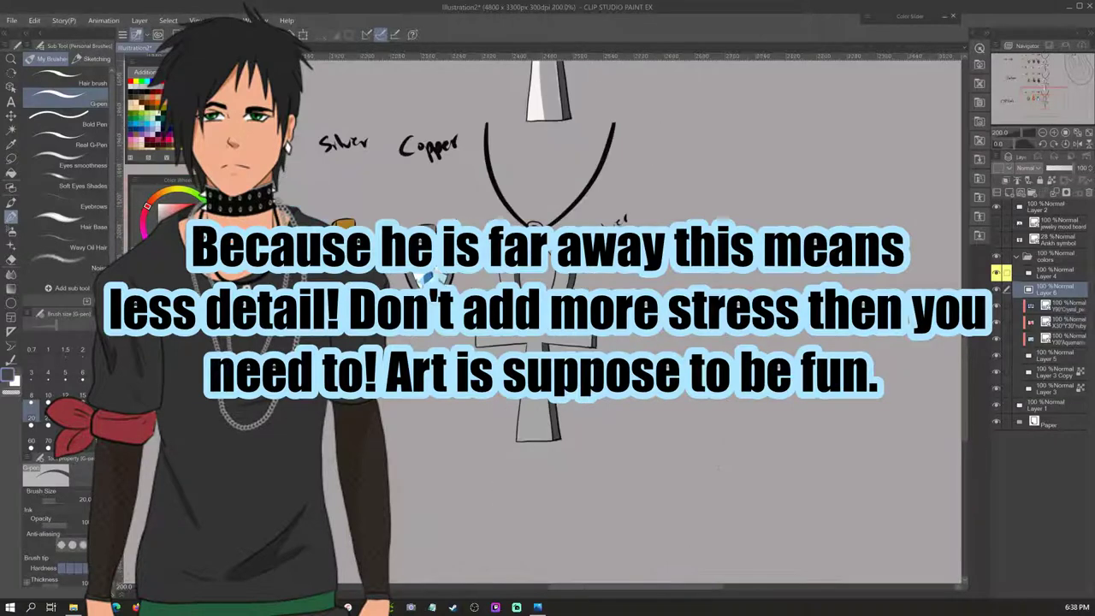
key(b)
click(1052, 272)
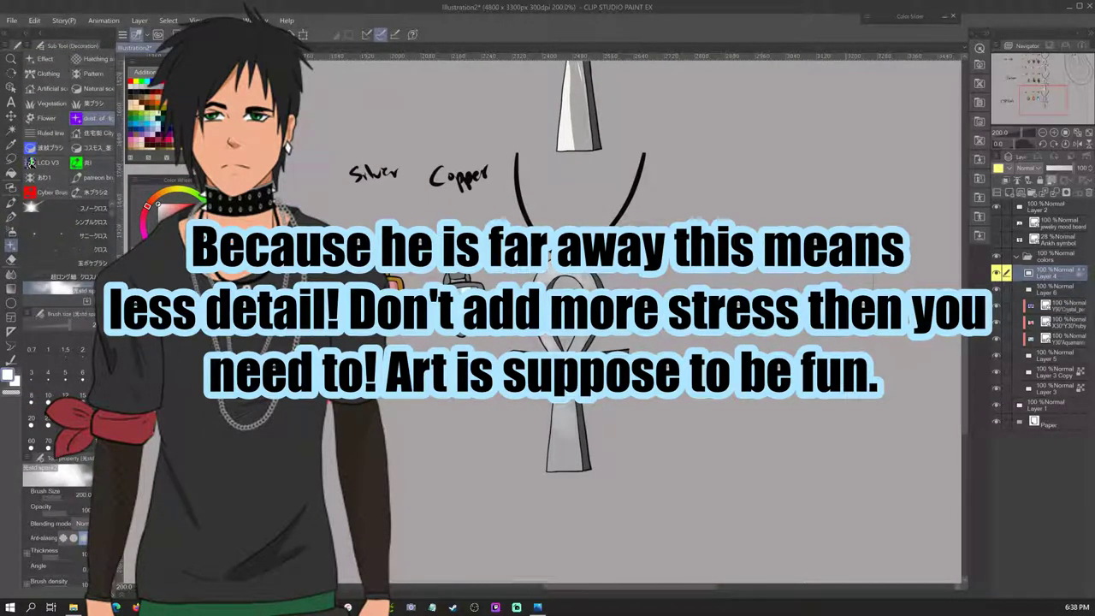
drag(567, 411, 569, 469)
Try the cross-shaped sparkle and light spark Decoration brushes
click(69, 209)
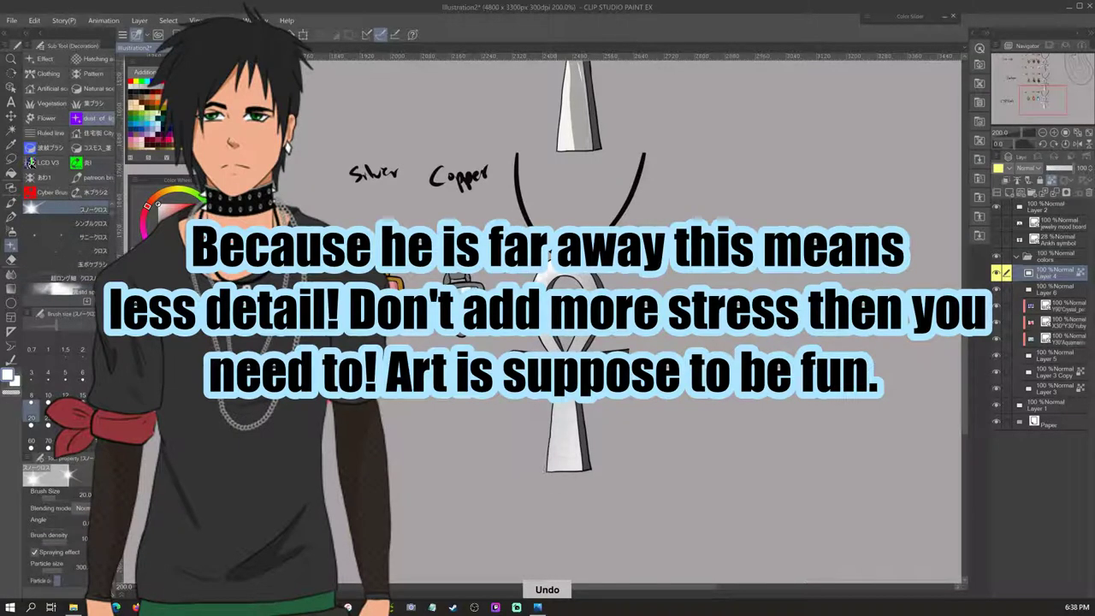
click(68, 237)
click(93, 117)
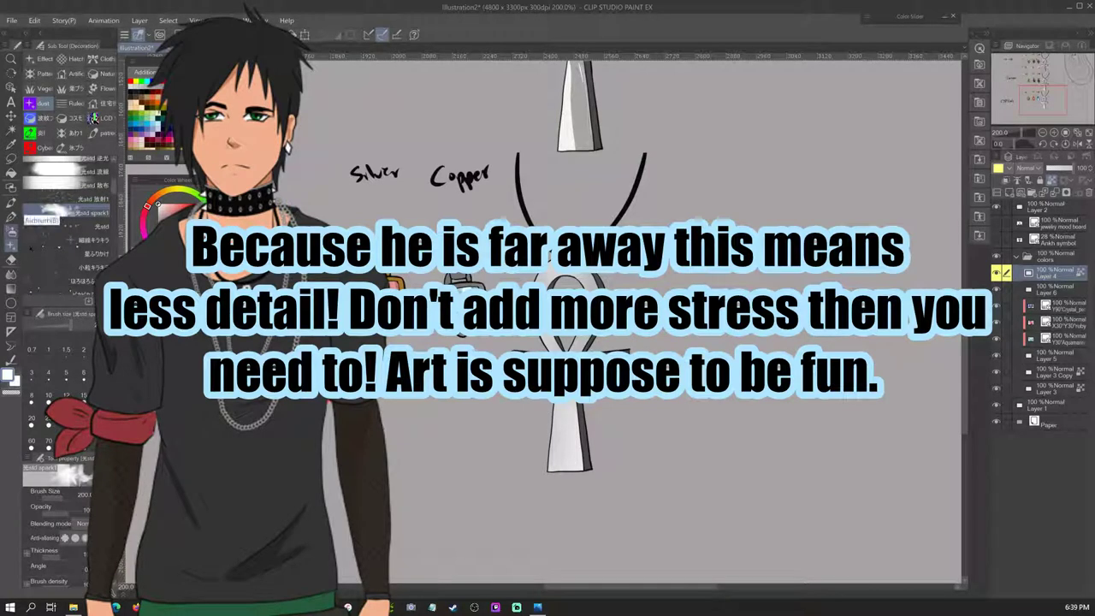
key(b)
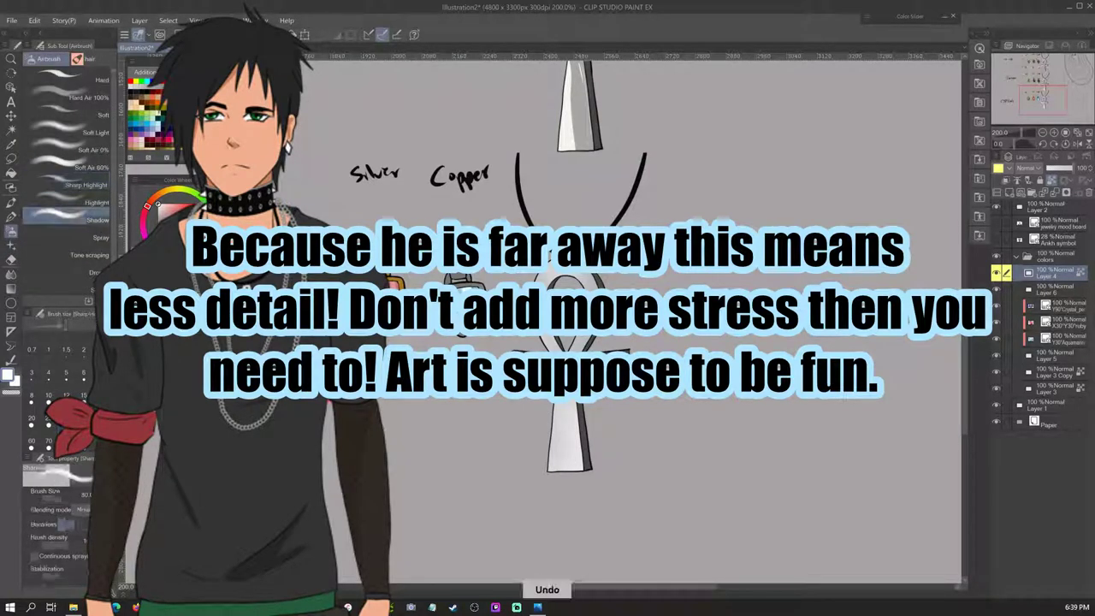
Bring the cartoon gold pendant into view, adjust the airbrush and colour, and undo stray strokes
drag(548, 428, 668, 428)
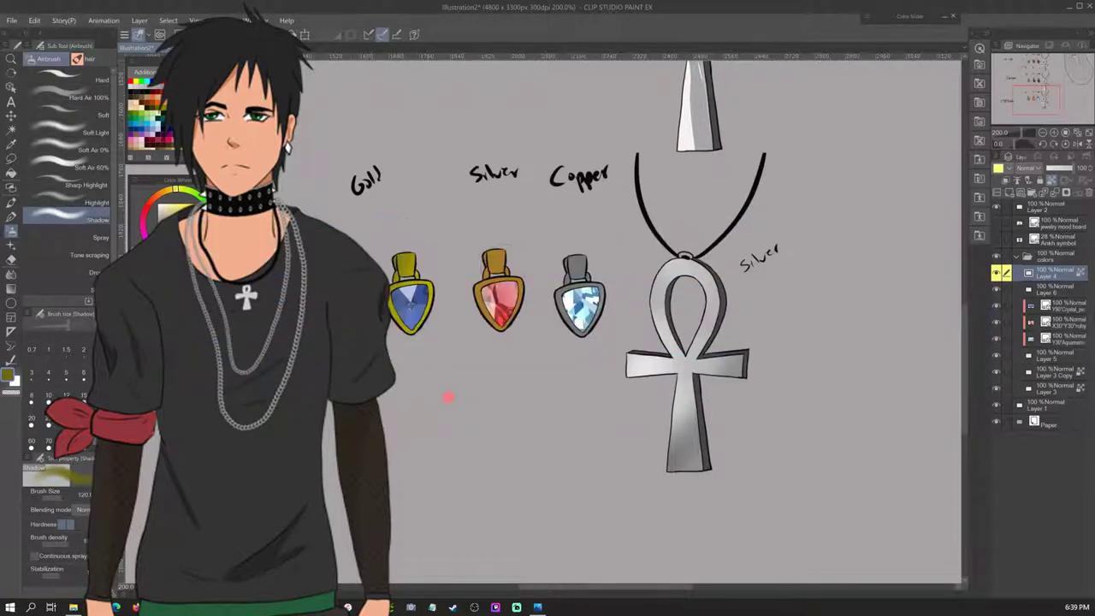
right_click(449, 397)
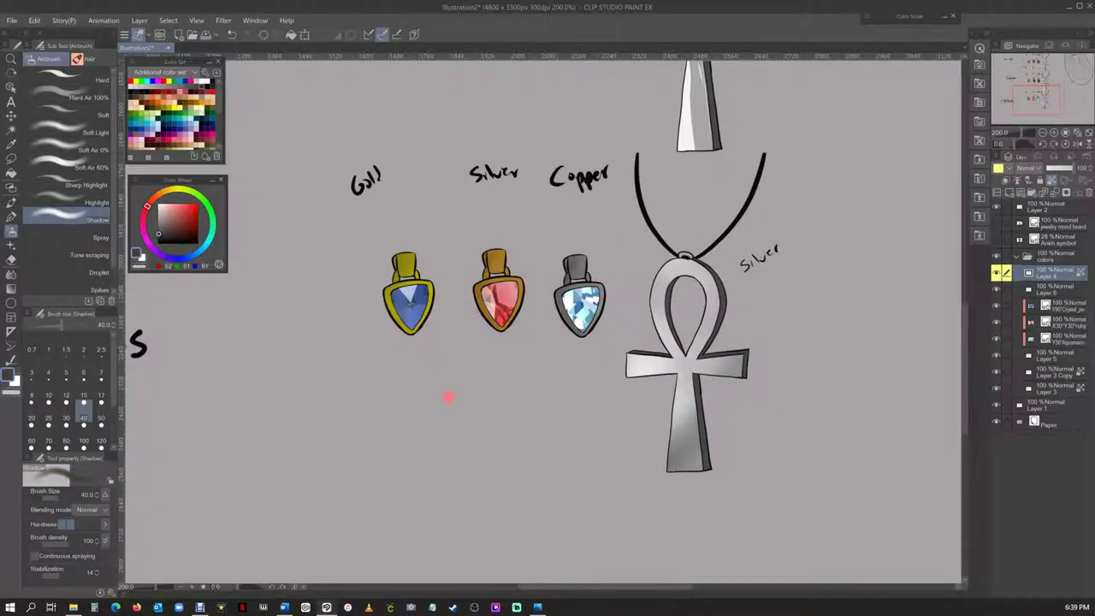
right_click(449, 397)
right_click(449, 397)
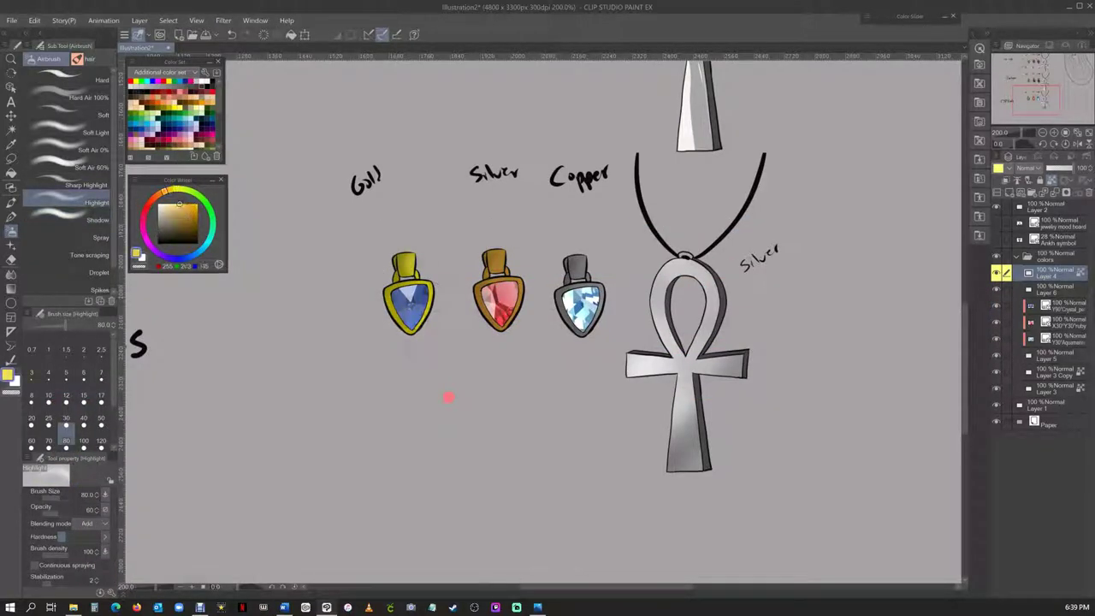
key(ctrl+z)
right_click(448, 397)
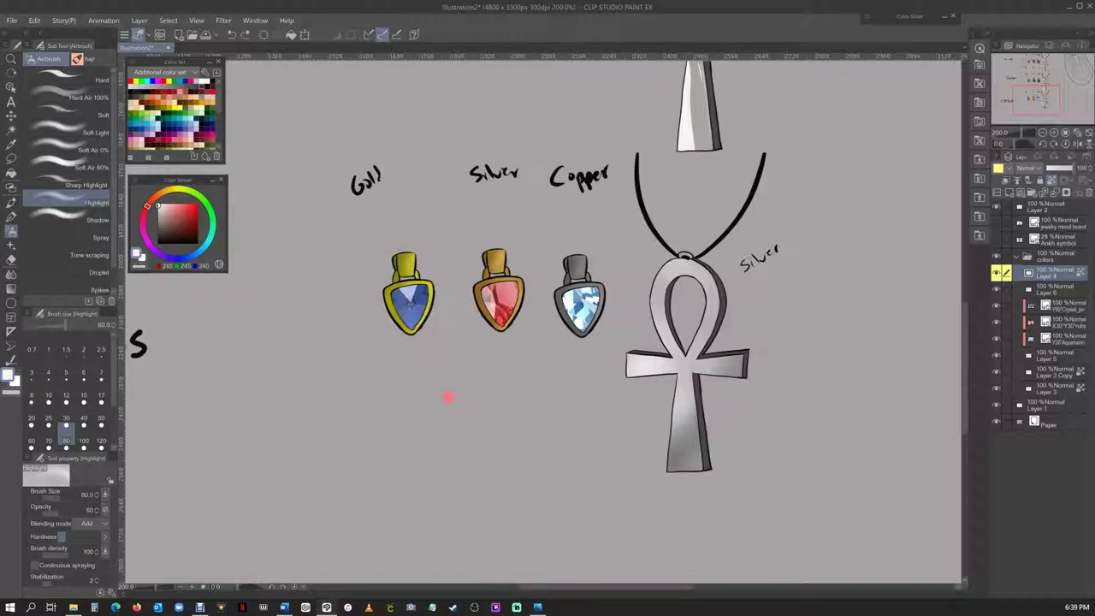
key(ctrl+z)
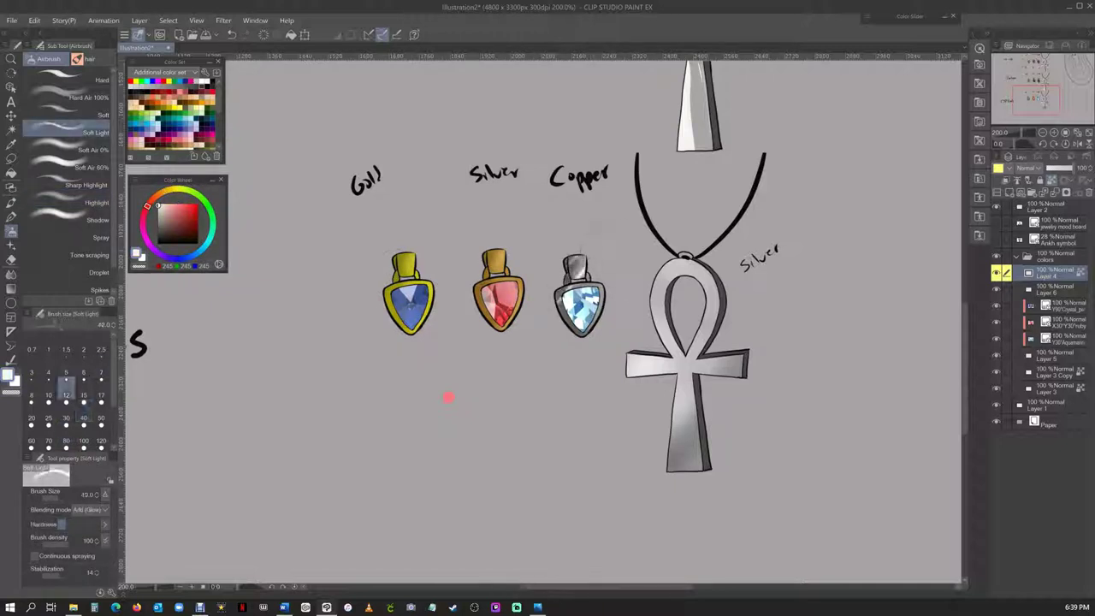
key(ctrl+z)
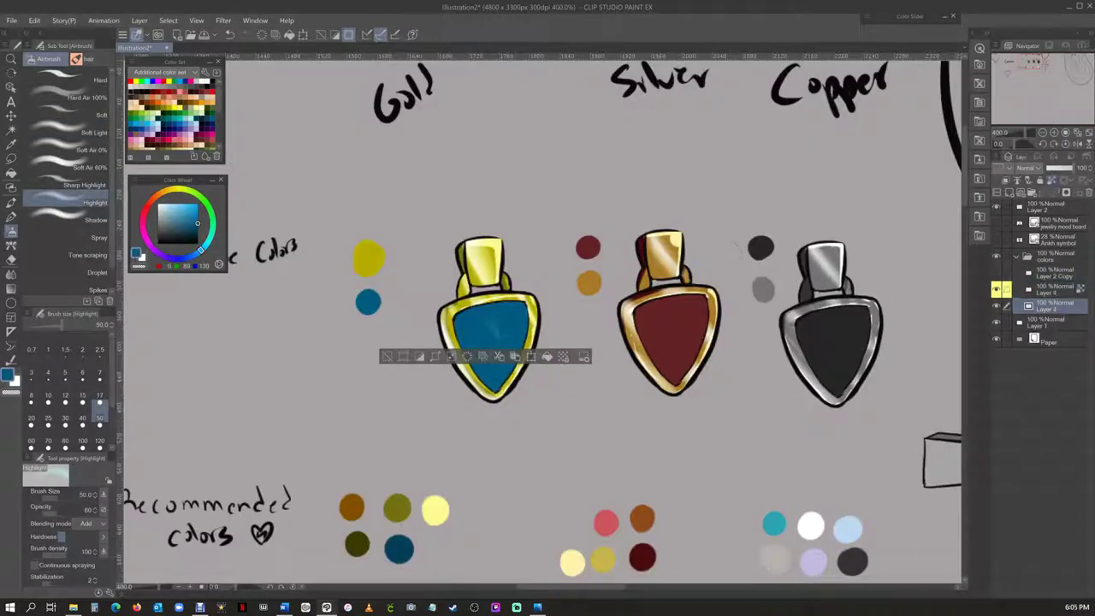
Lasso the upper facets of the gold pendant's blue gem and shade them darker blue
key(ctrl+d)
key(m)
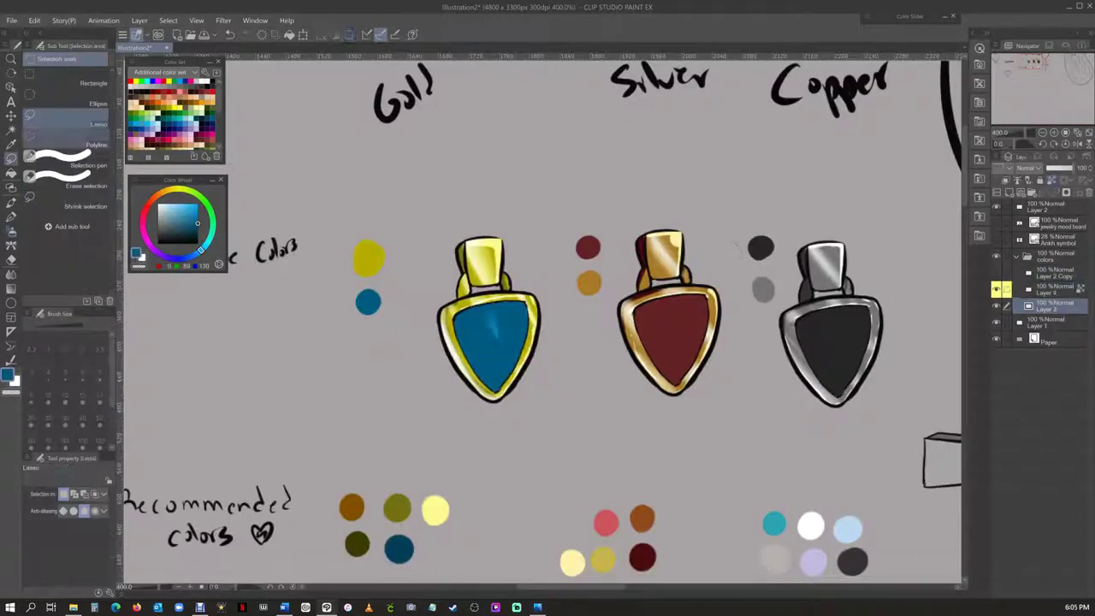
drag(462, 312, 514, 359)
key(b)
key(ctrl+d)
key(m)
drag(463, 313, 513, 359)
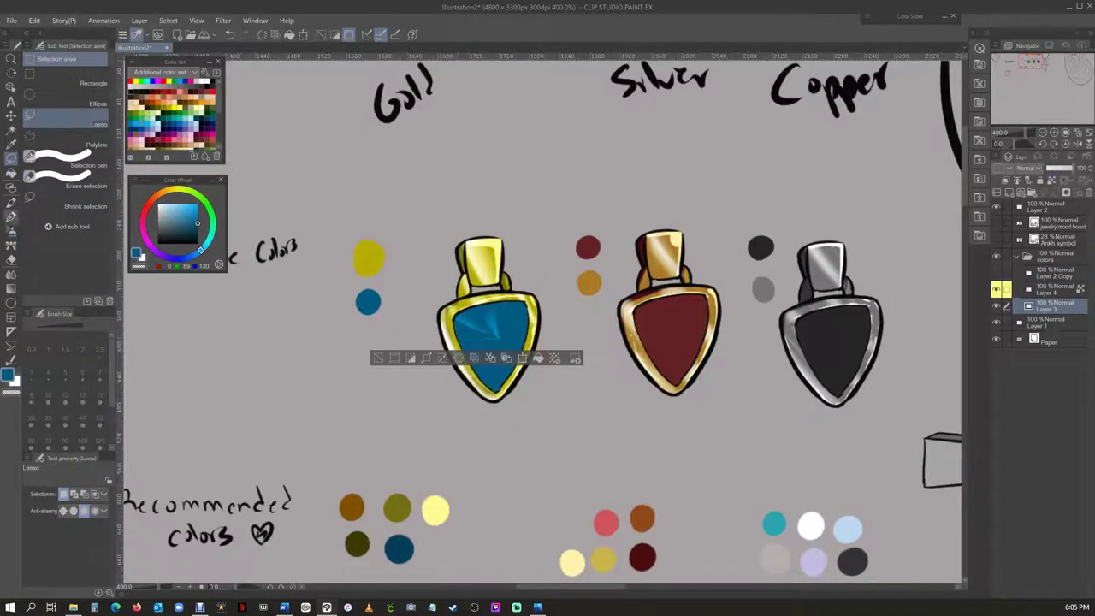
key(b)
key(ctrl+d)
Lasso a lower facet of the blue gem and shade it darker blue
mouse_move(471, 326)
mouse_down()
mouse_move(496, 338)
mouse_move(514, 376)
mouse_move(498, 349)
mouse_move(513, 372)
mouse_move(494, 363)
mouse_move(513, 389)
mouse_up()
key(m)
key(b)
key(ctrl+d)
key(m)
key(b)
key(ctrl+d)
key(m)
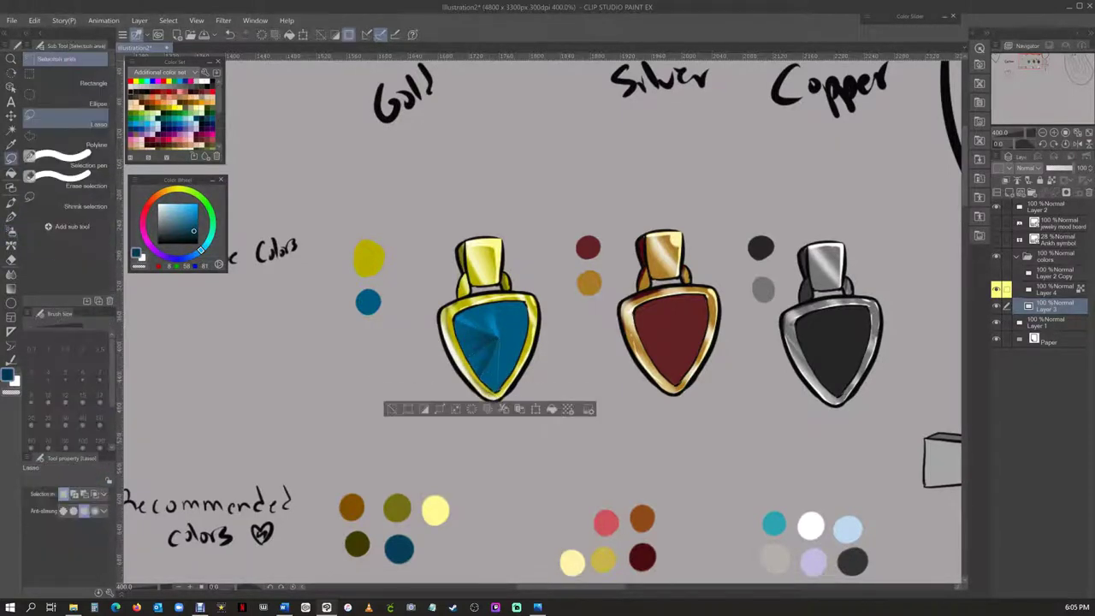
Add light and faint highlights on the blue gem with the Highlight airbrush
key(b)
click(64, 203)
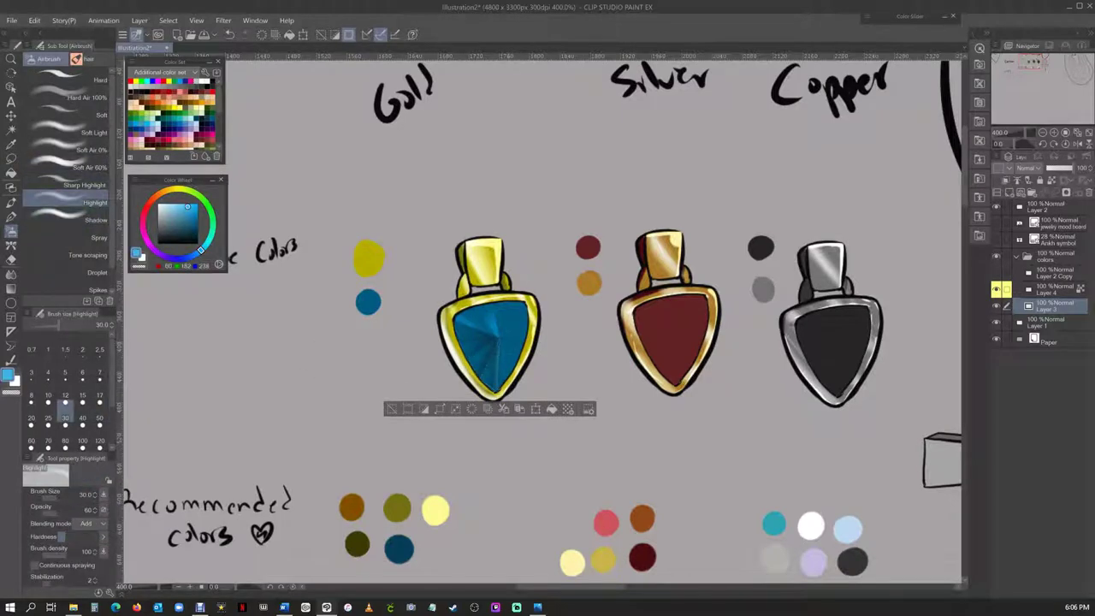
mouse_move(503, 342)
mouse_down()
mouse_move(419, 342)
mouse_move(421, 390)
mouse_up()
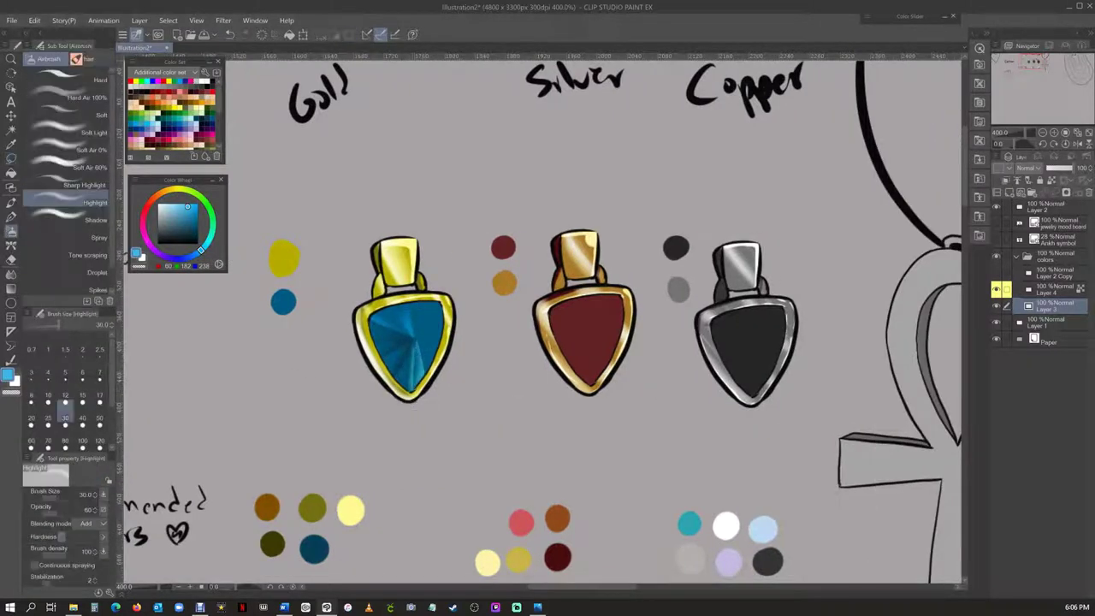
key(m)
key(b)
drag(414, 311, 418, 333)
key(m)
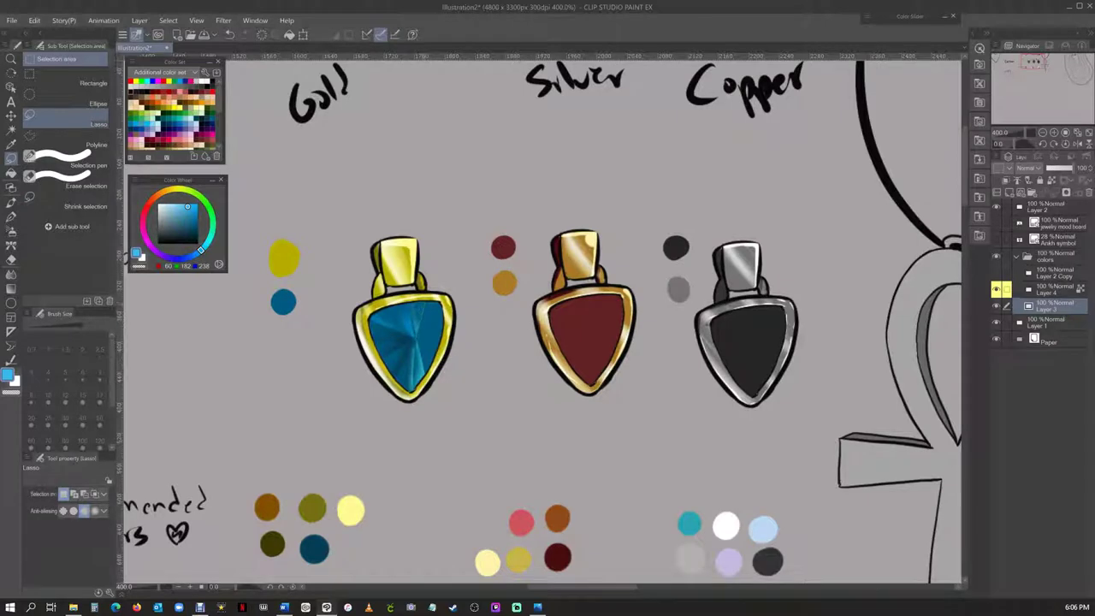
key(b)
Airbrush bright highlight streaks across the blue gem
key(m)
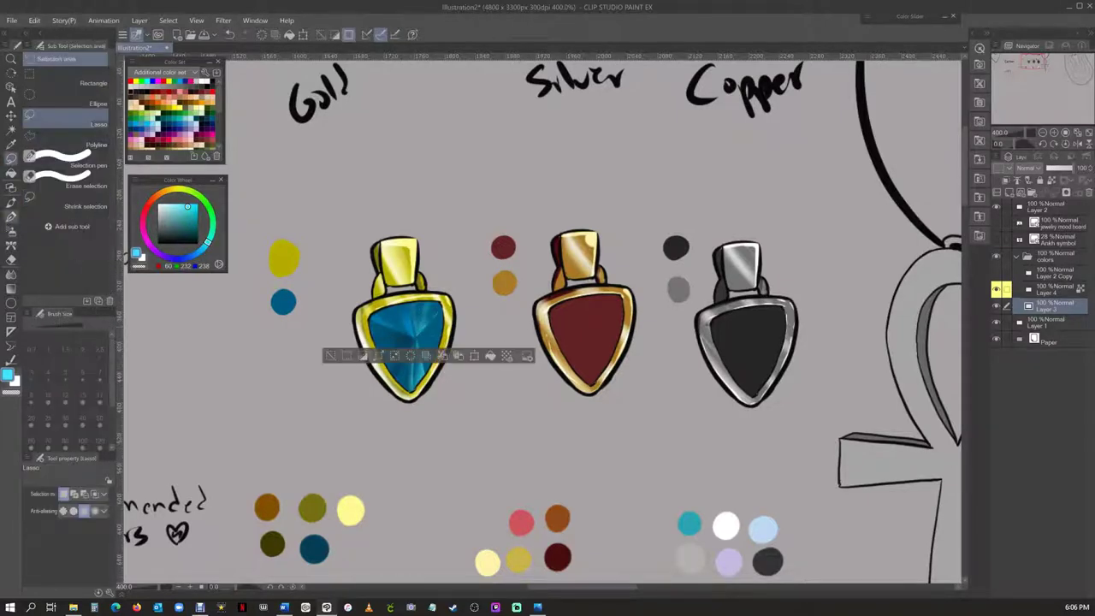
key(b)
drag(416, 339, 441, 313)
key(m)
key(b)
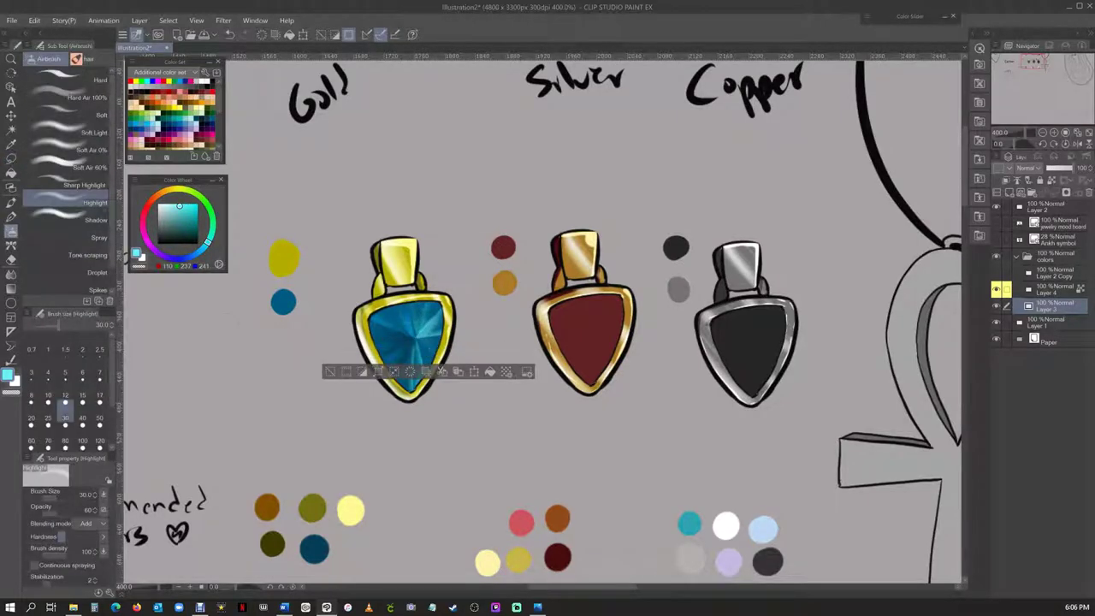
key(m)
key(b)
drag(420, 342, 432, 372)
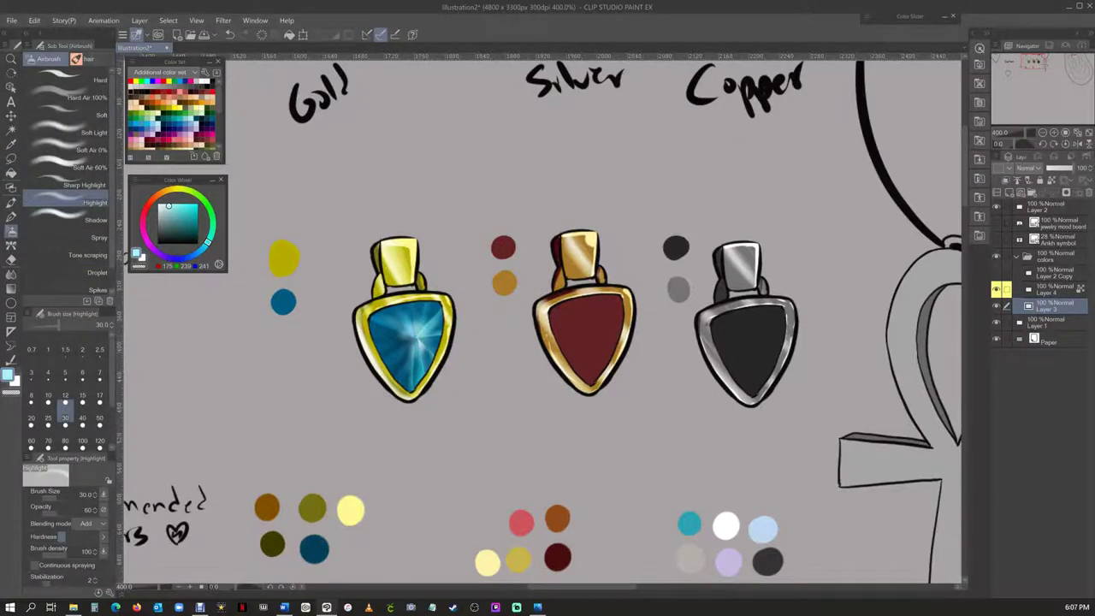
Switch to the G-pen at size 10 for the starburst sparkle lines, trimming the highlight
key(p)
key(alt+Tab)
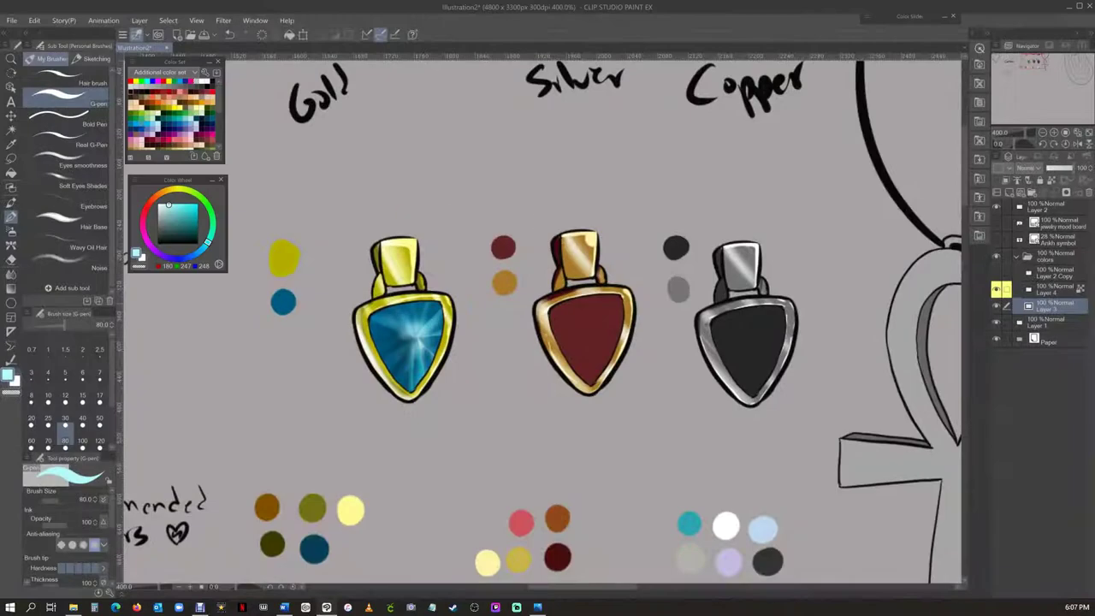
click(82, 370)
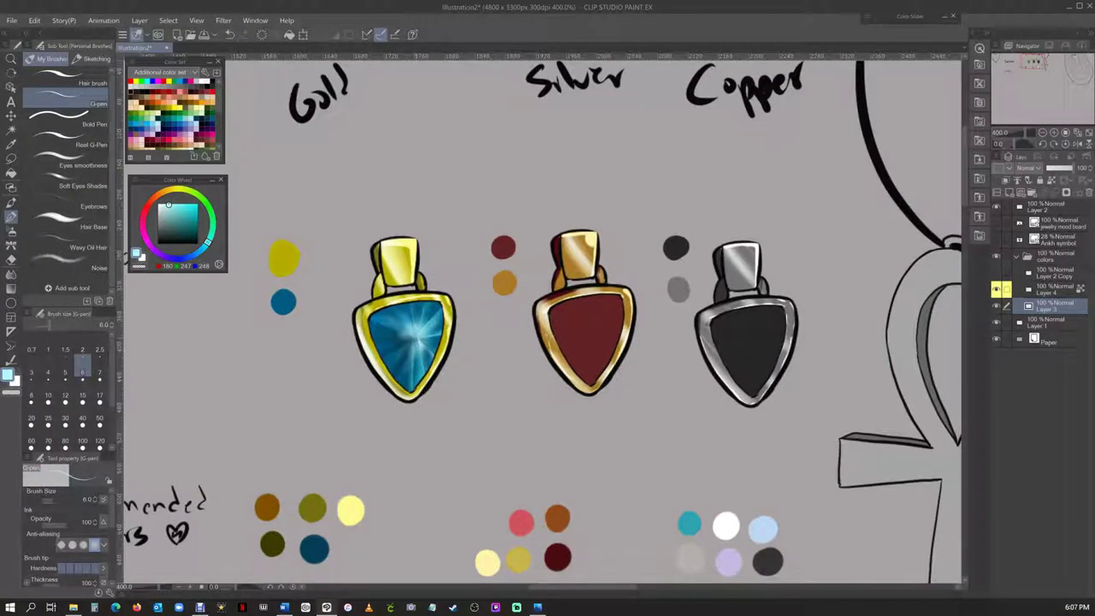
key(ctrl+z)
click(48, 395)
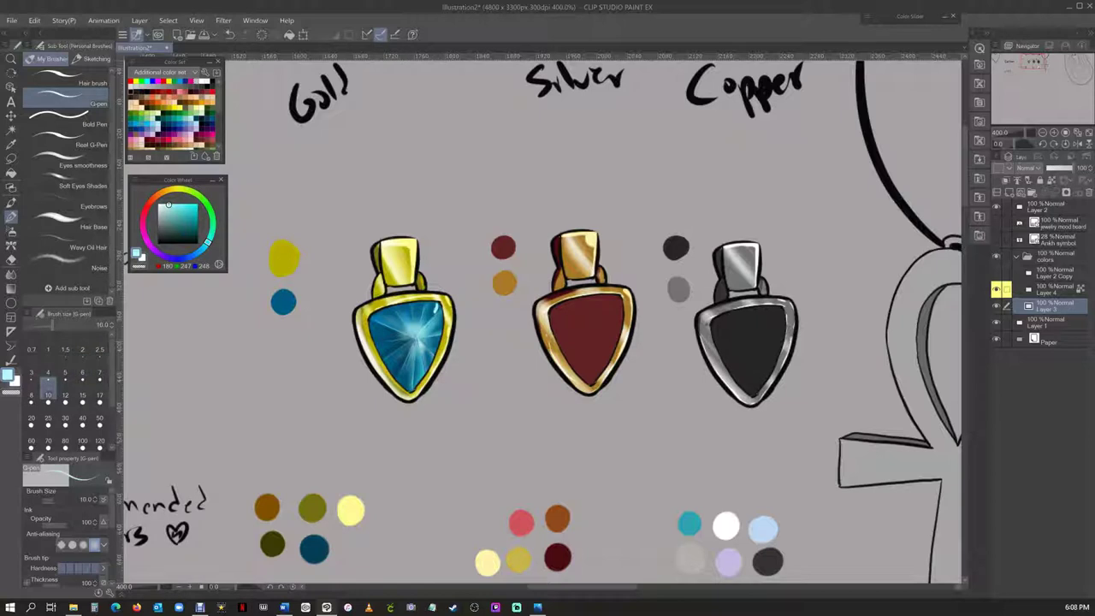
scroll(543, 319, right, 4)
Lasso facets on the red gem and ready the Shadow and Highlight airbrushes
key(m)
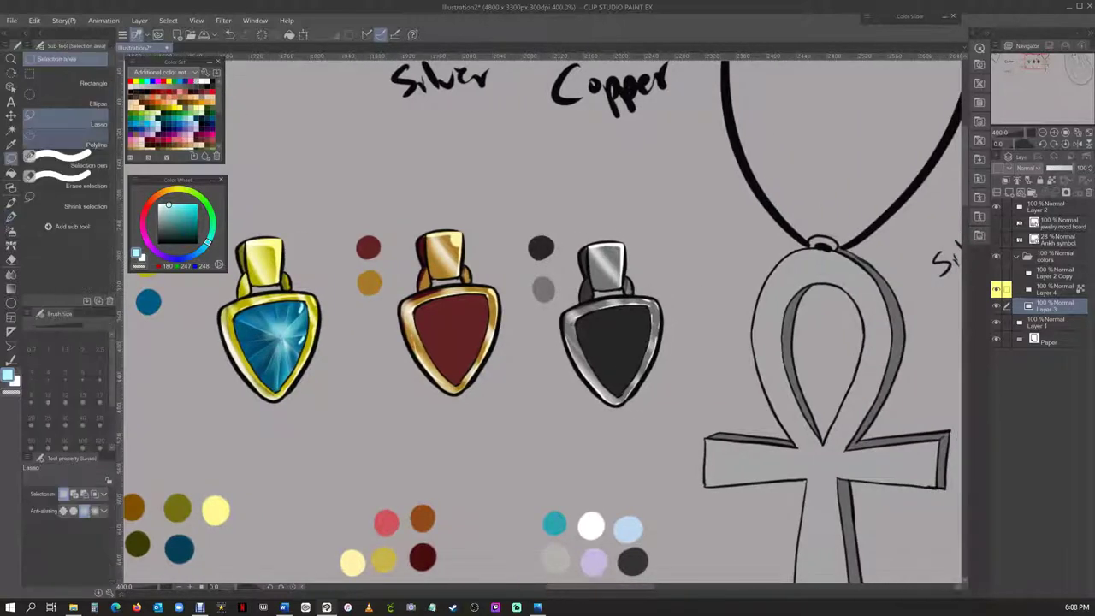
key(b)
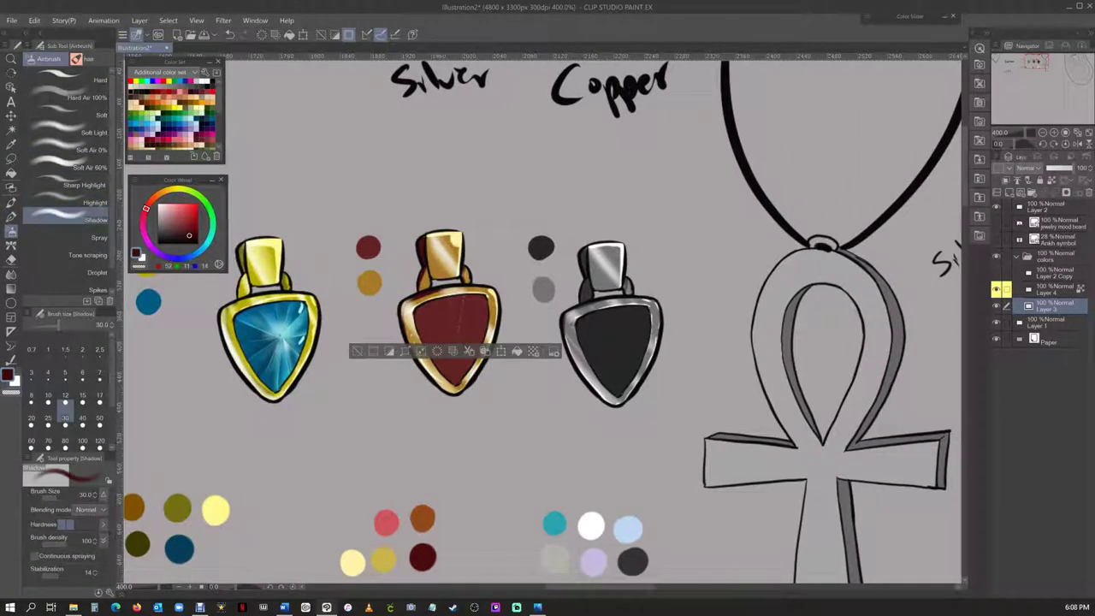
key(m)
key(b)
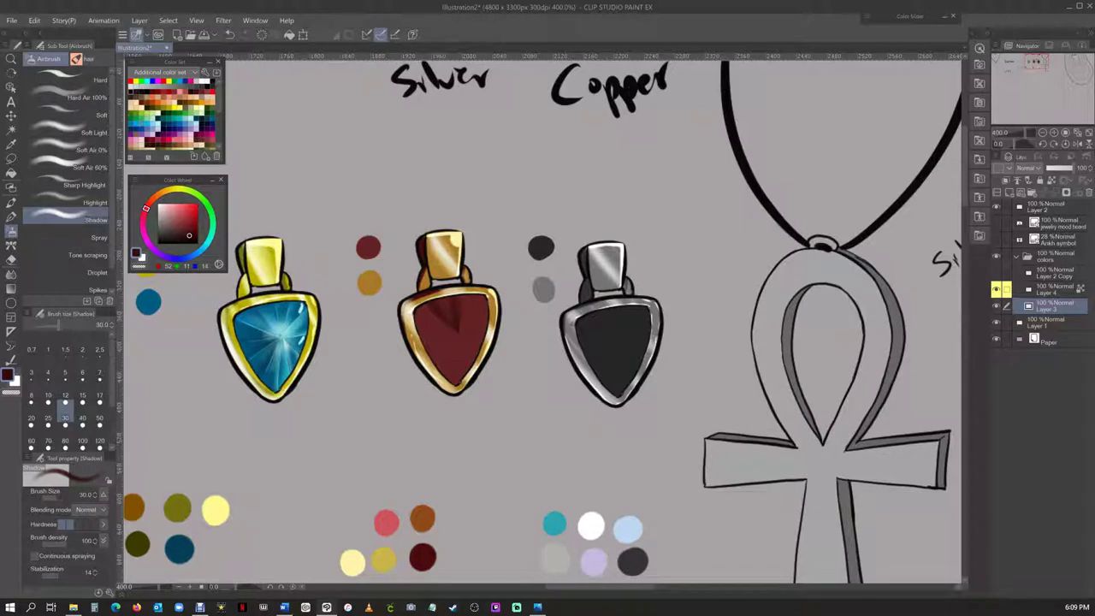
key(alt)
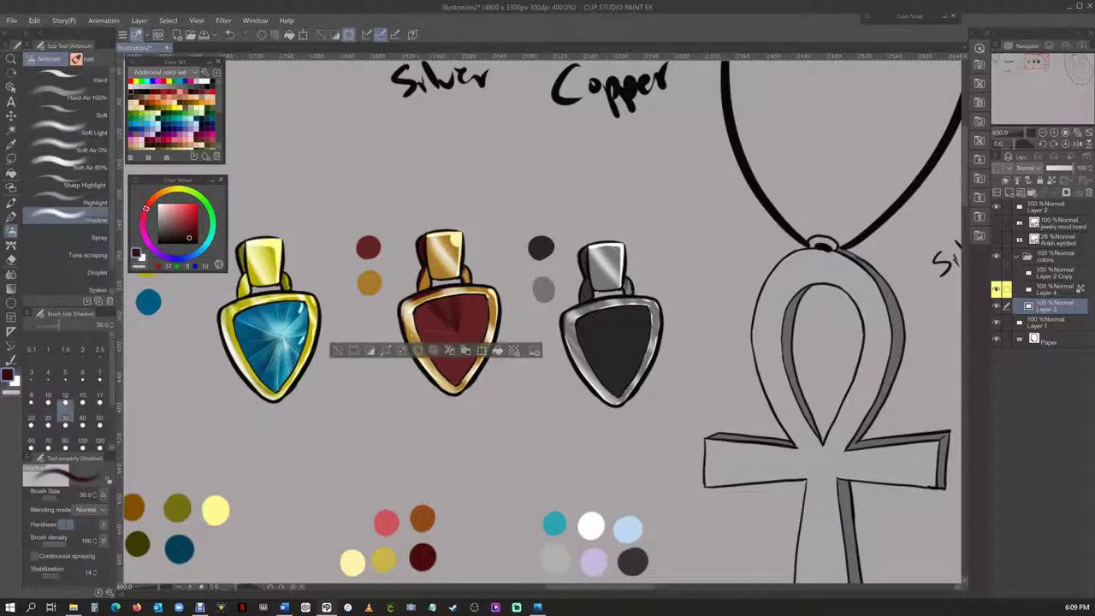
key(alt)
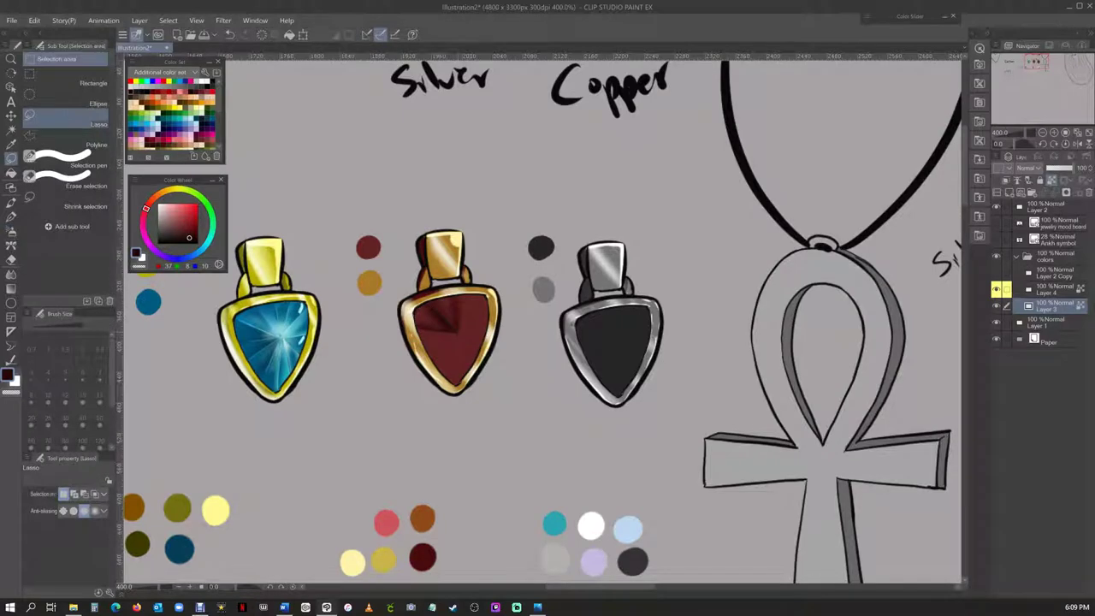
key(m)
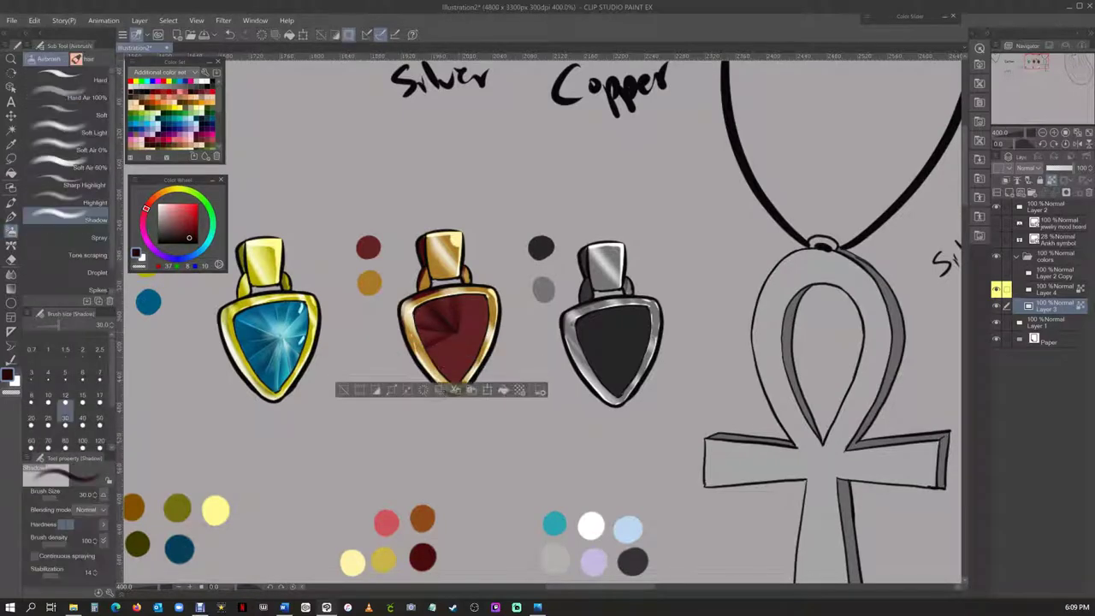
key(m)
key(b)
key(m)
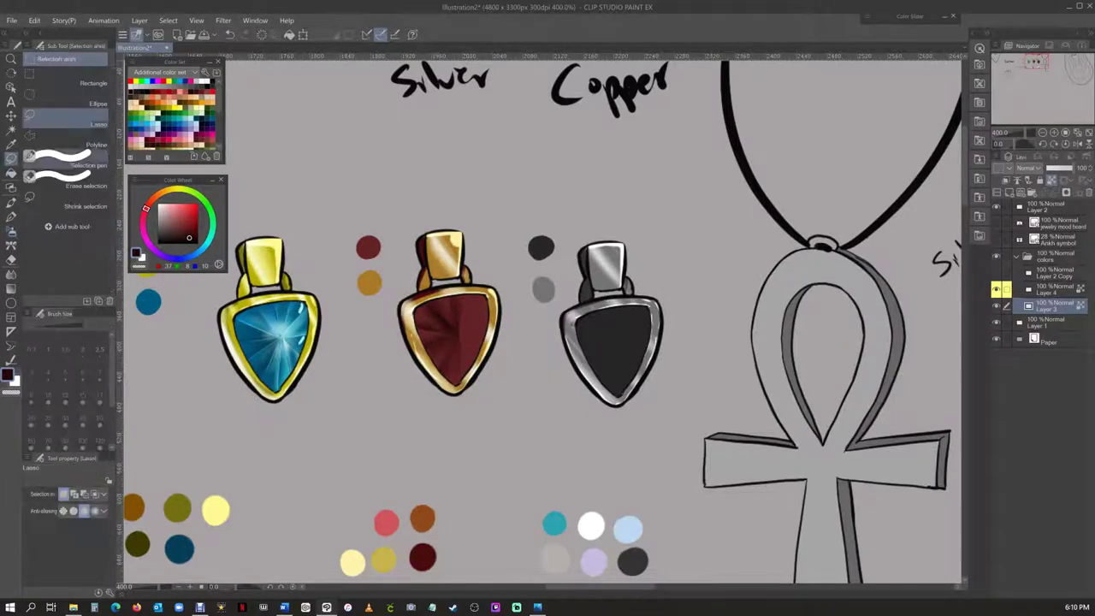
key(b)
Airbrush pink highlight streaks across several red gem facets, then deselect
drag(460, 336, 466, 376)
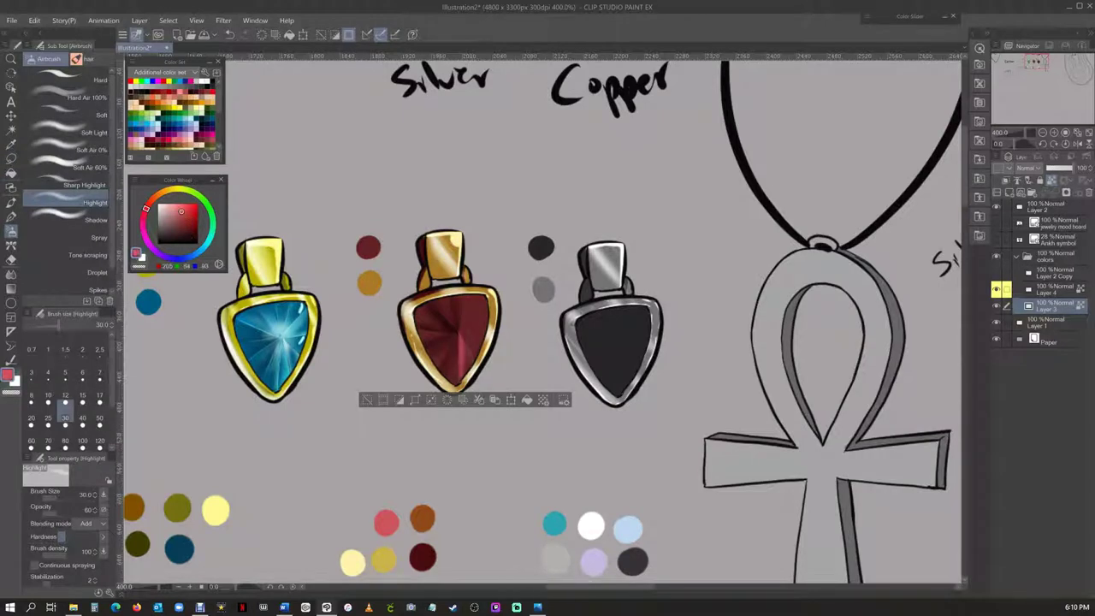
key(m)
drag(411, 283, 492, 338)
key(b)
drag(462, 299, 466, 329)
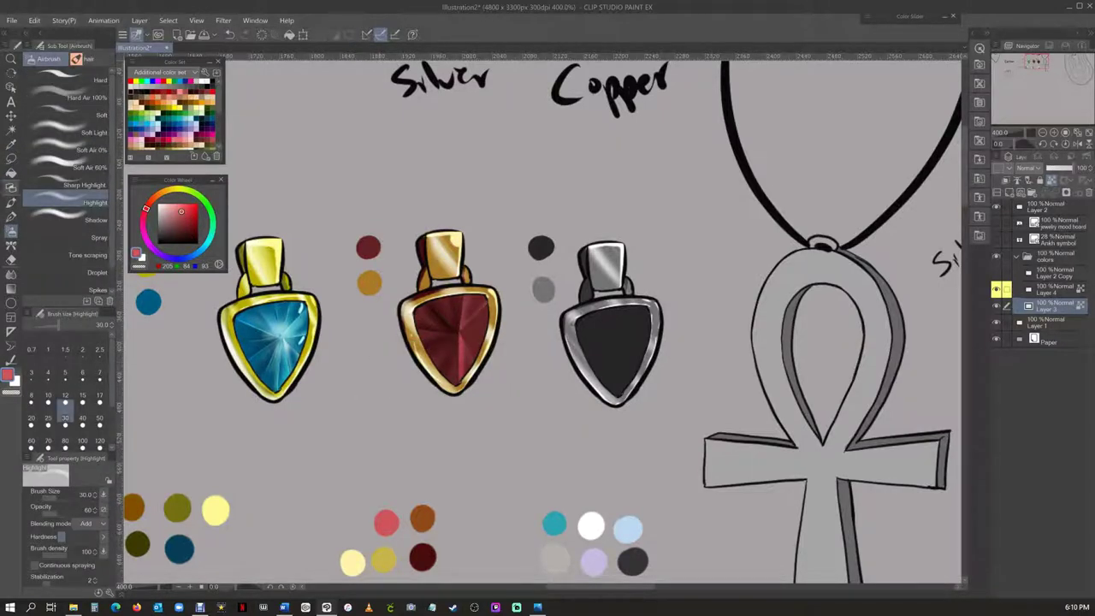
key(m)
key(b)
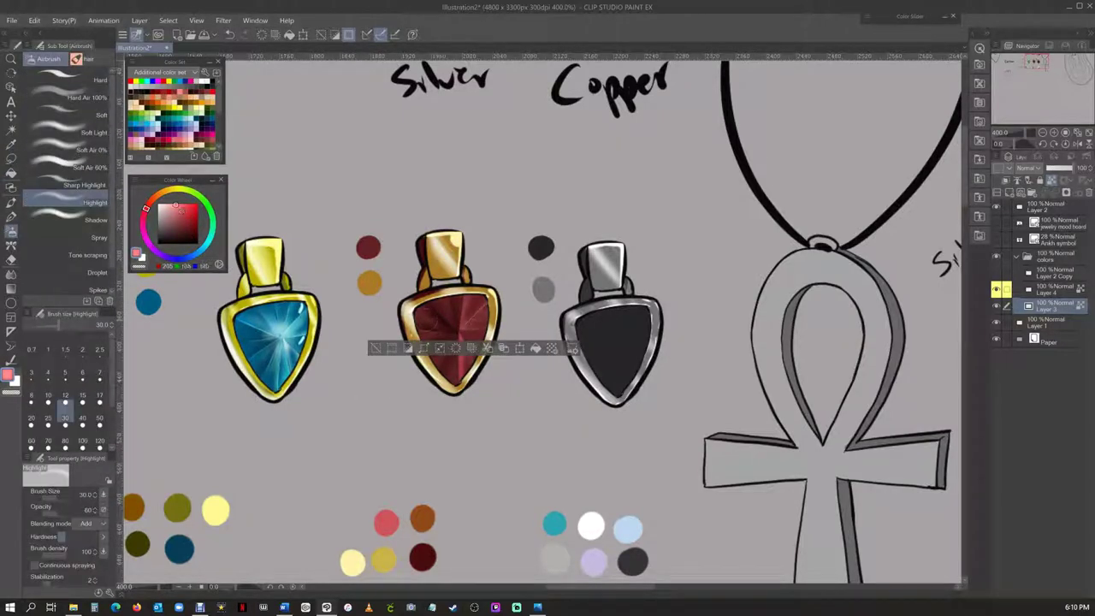
mouse_move(467, 312)
mouse_down()
mouse_move(484, 329)
mouse_move(488, 317)
mouse_up()
key(m)
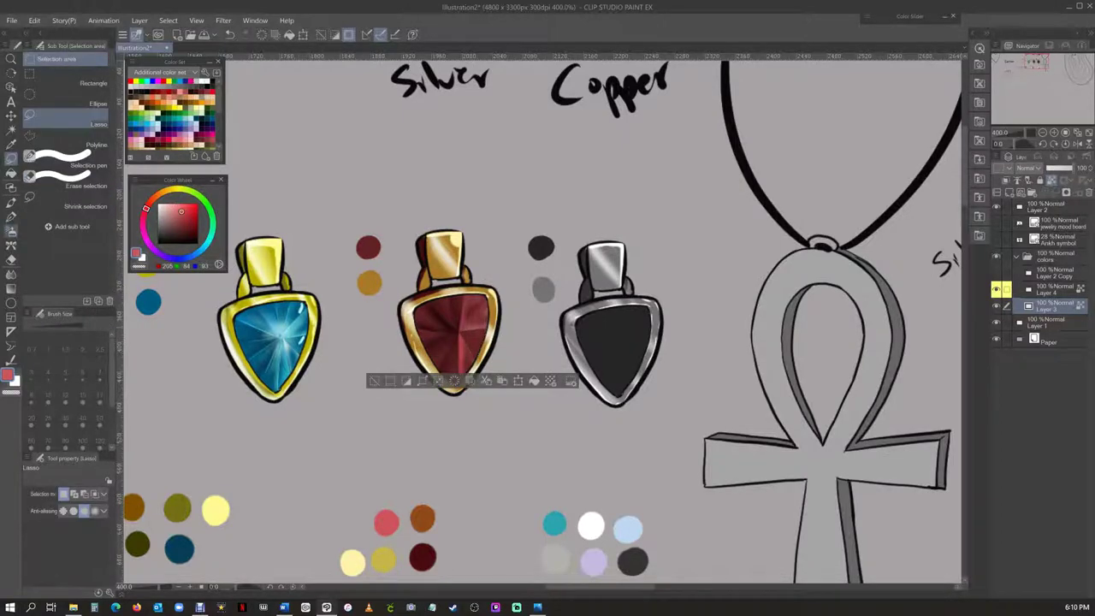
key(b)
key(ctrl+d)
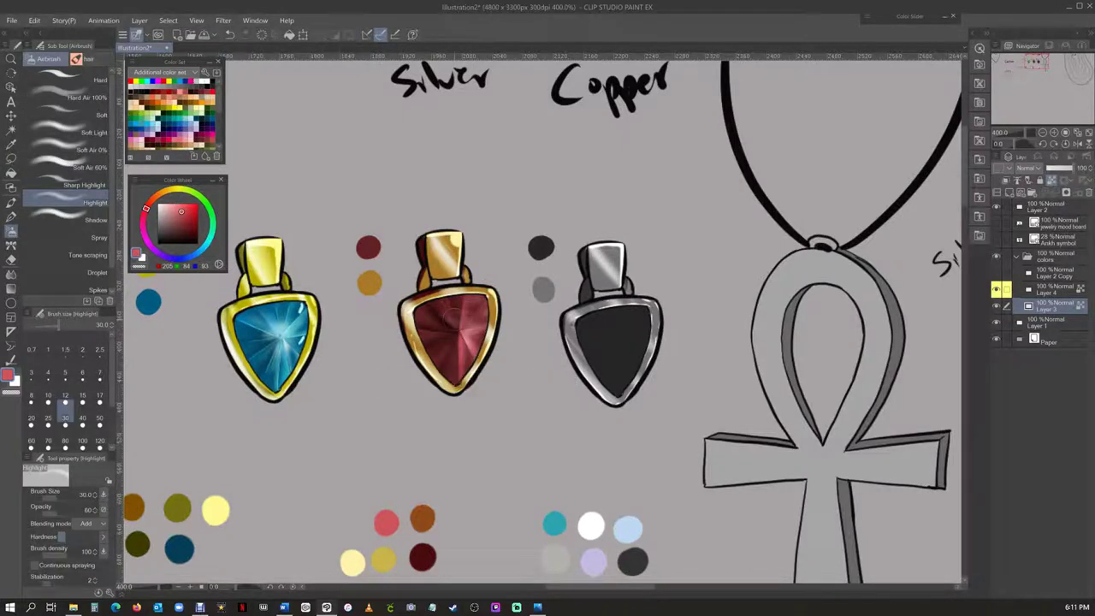
Sample a salmon colour from the red gem for a new swatch on Layer 3
key(p)
right_click(386, 523)
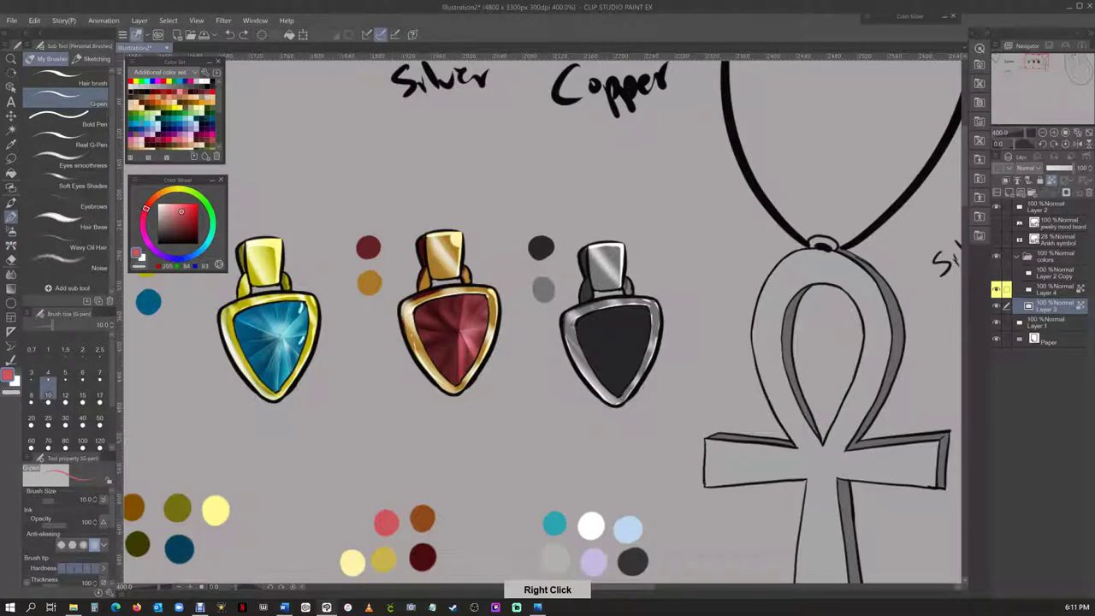
click(1052, 305)
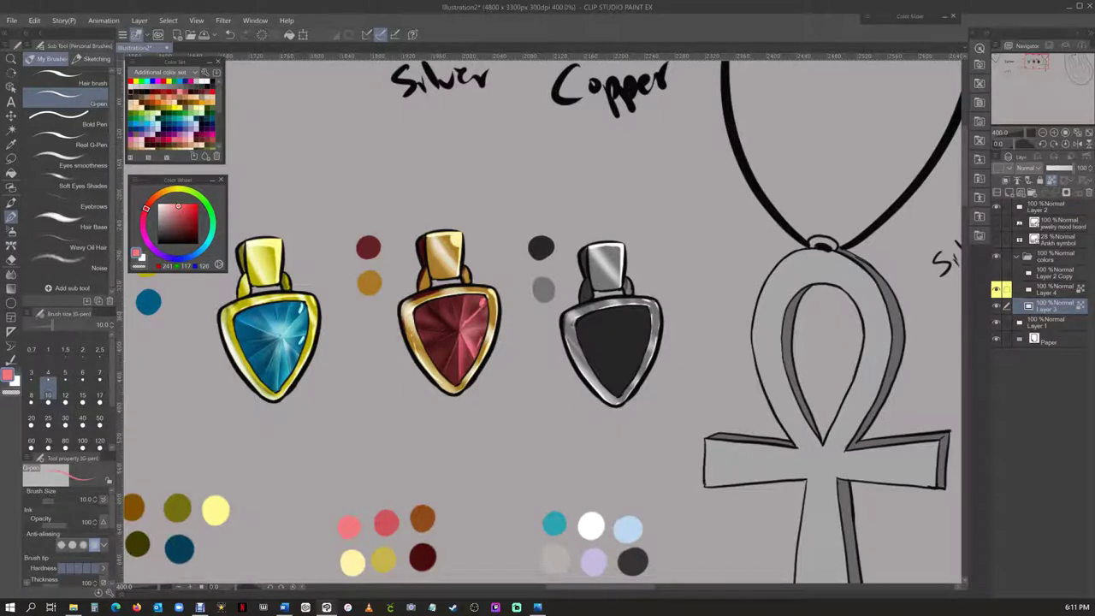
key(b)
scroll(543, 322, right, 5)
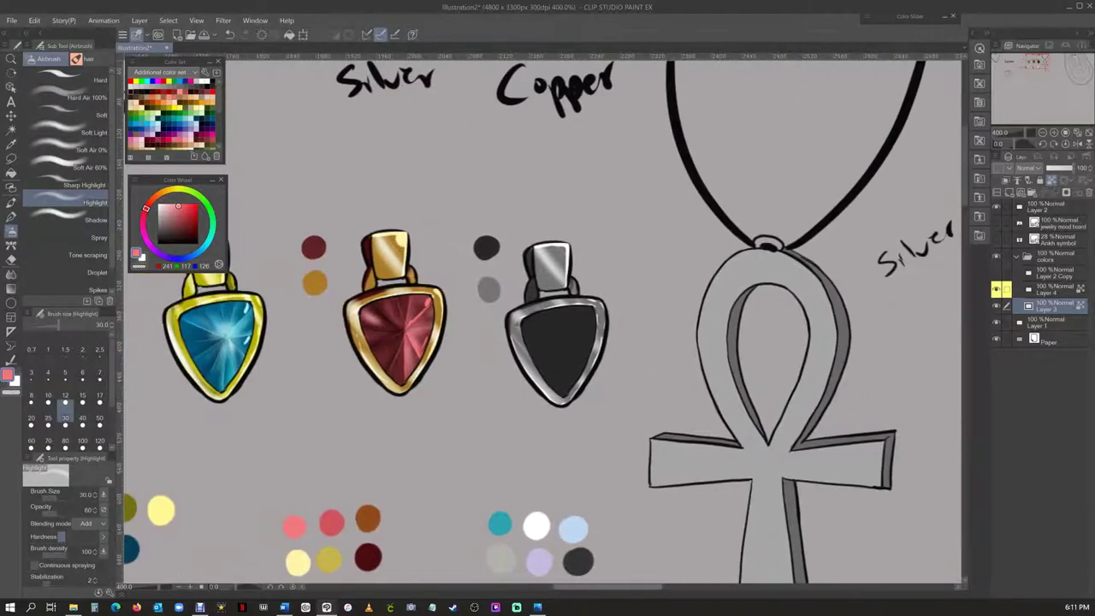
Undo the stray stroke, restore the black gem's selection and spray a grey highlight across it
scroll(542, 322, left, 3)
scroll(543, 322, right, 5)
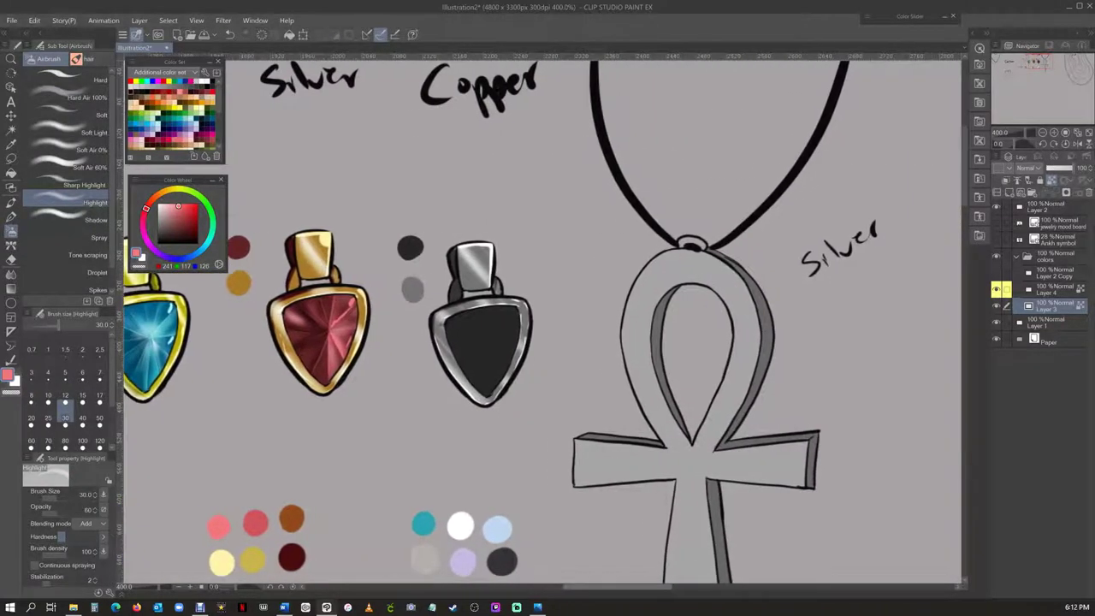
key(m)
key(ctrl+z)
key(ctrl+y)
key(b)
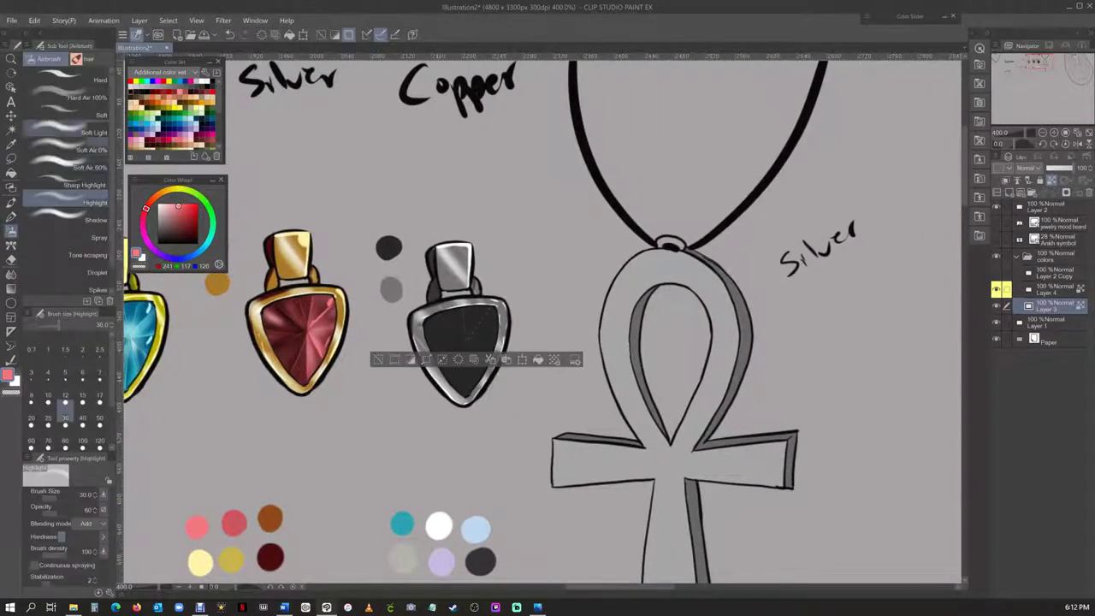
right_click(391, 290)
mouse_move(481, 313)
mouse_down()
mouse_move(470, 338)
mouse_move(492, 312)
mouse_up()
Build up radiating grey highlights on the gem's upper right with the Airbrush Highlight
key(ctrl+d)
key(m)
key(b)
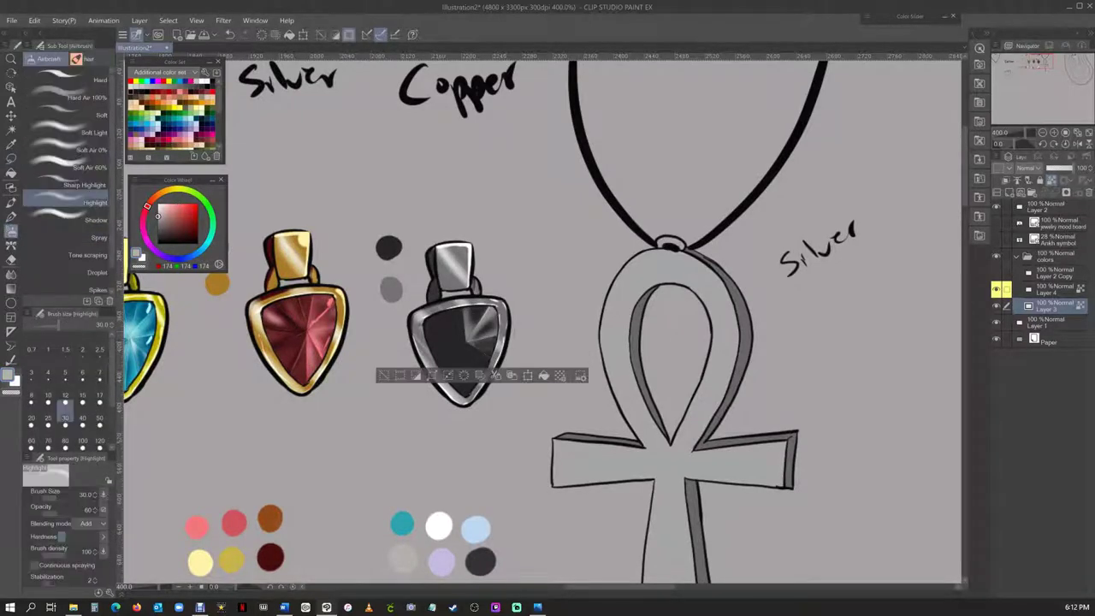
key(m)
key(ctrl+z)
key(b)
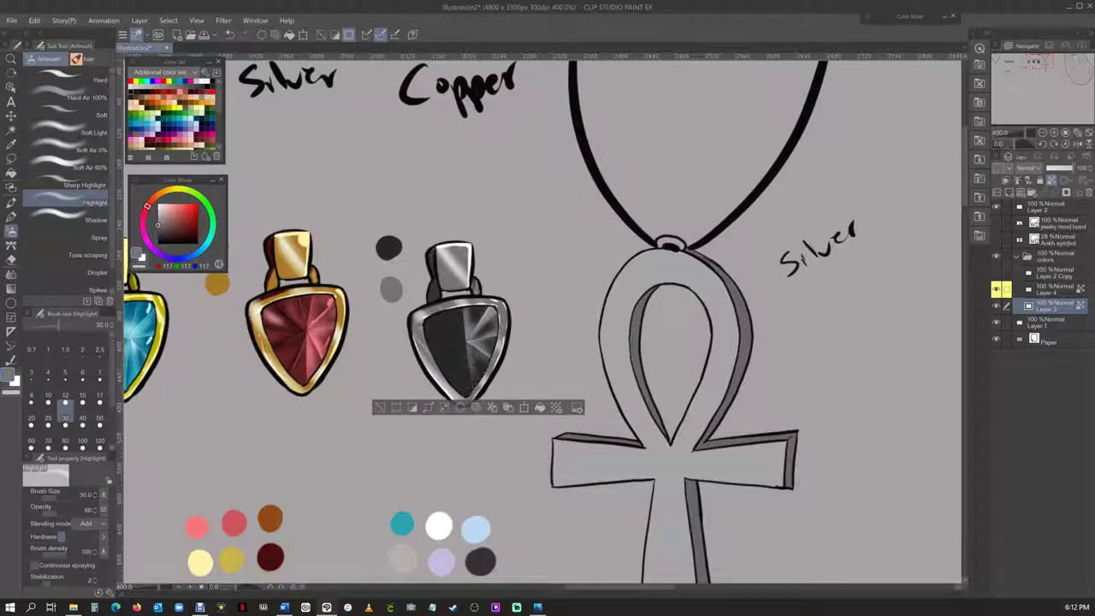
key(ctrl+d)
key(m)
key(ctrl+z)
key(b)
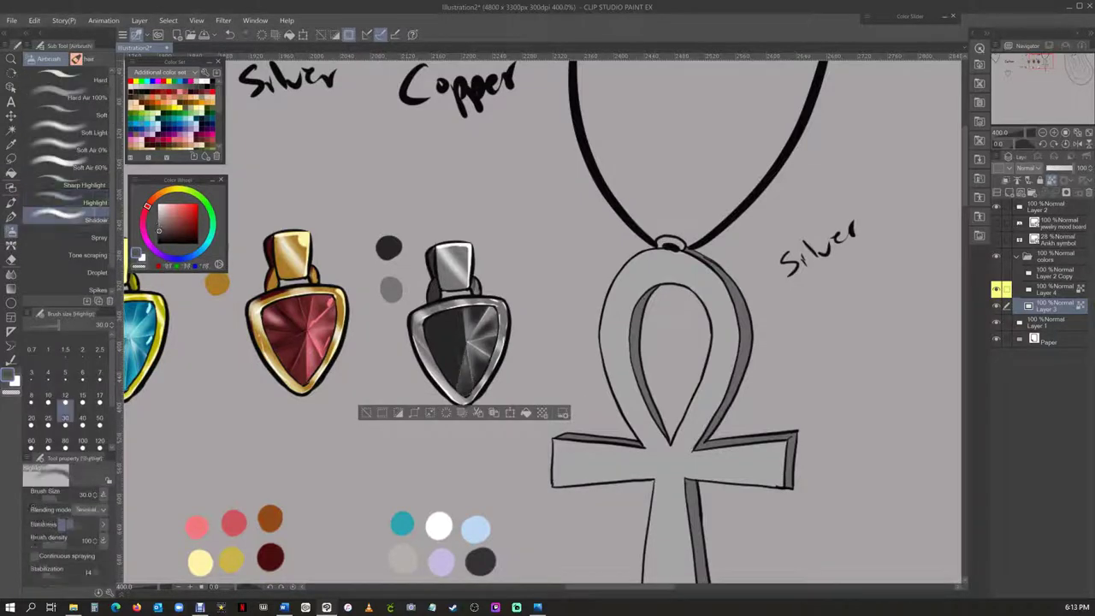
key(ctrl+d)
key(m)
key(ctrl+z)
key(b)
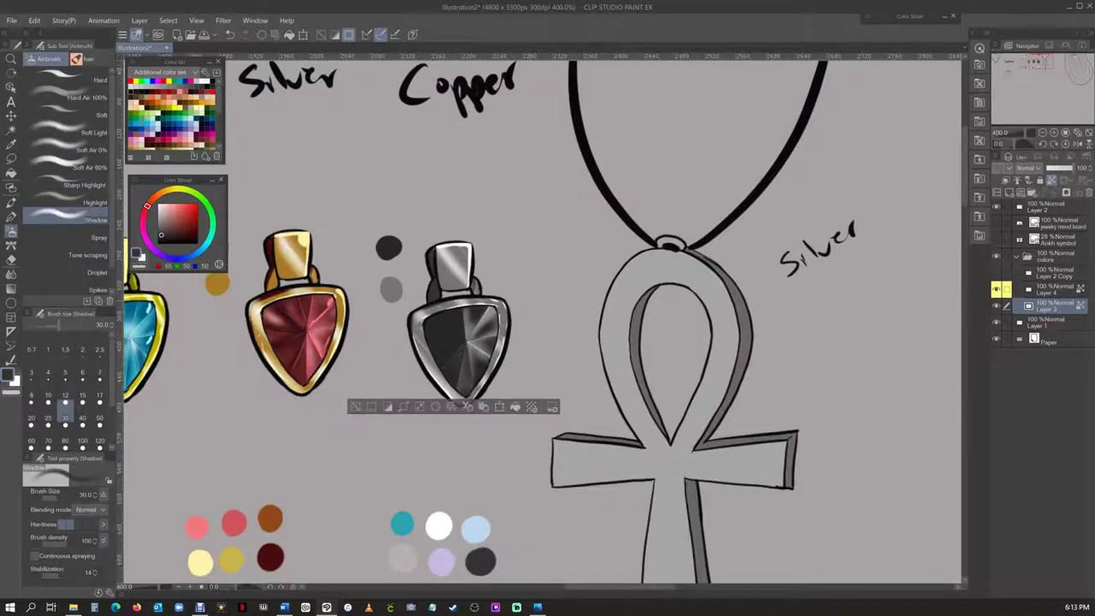
key(ctrl+d)
key(m)
Darken the black gem's shading with the Airbrush Shadow, then clear the selection
key(ctrl+z)
key(b)
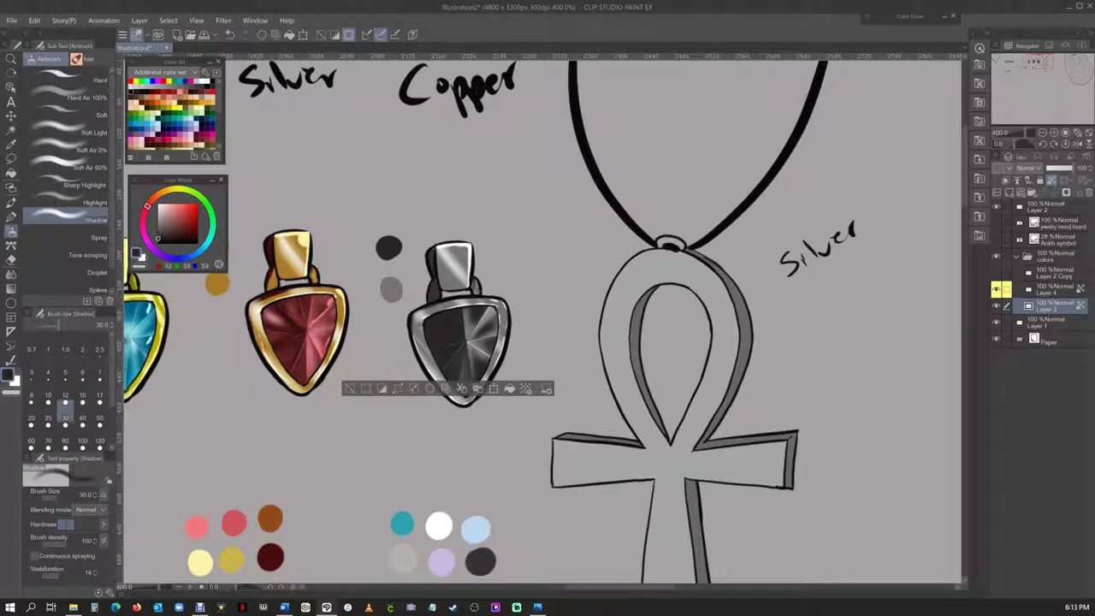
key(ctrl+d)
key(m)
key(ctrl+z)
key(b)
key(ctrl+d)
key(m)
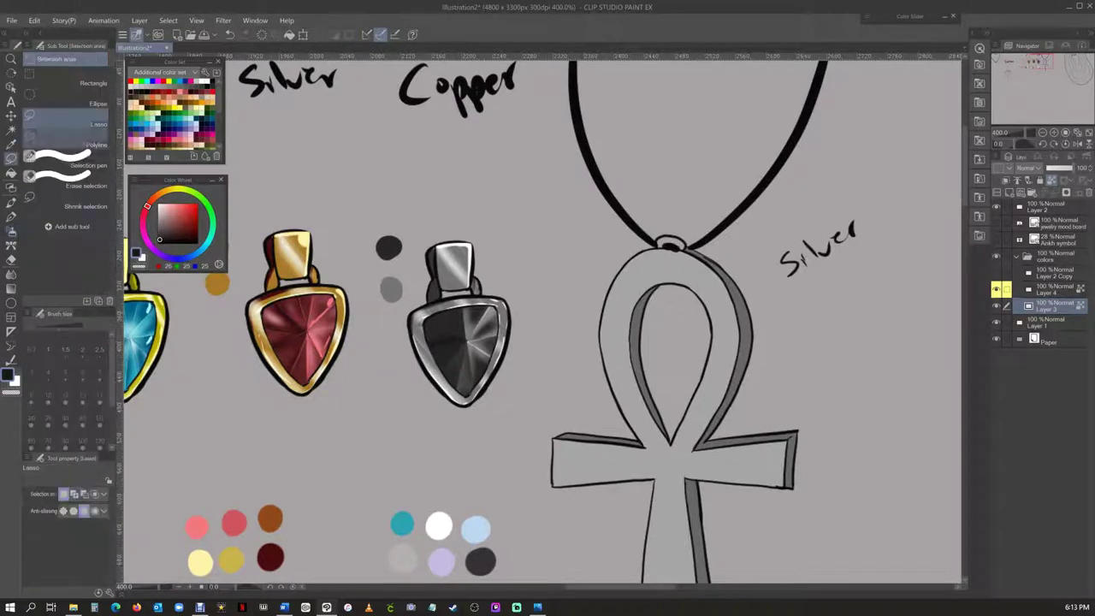
key(ctrl+z)
key(b)
key(ctrl+d)
key(m)
key(ctrl+z)
key(b)
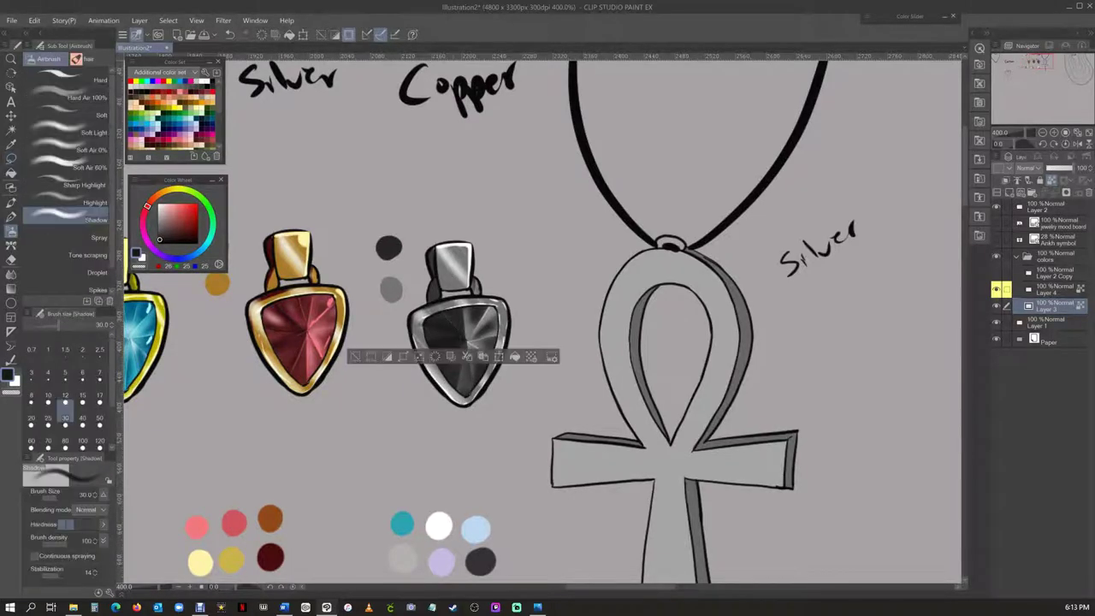
key(ctrl+d)
Add a small white glint near the top of the black gem with the G-pen
key(p)
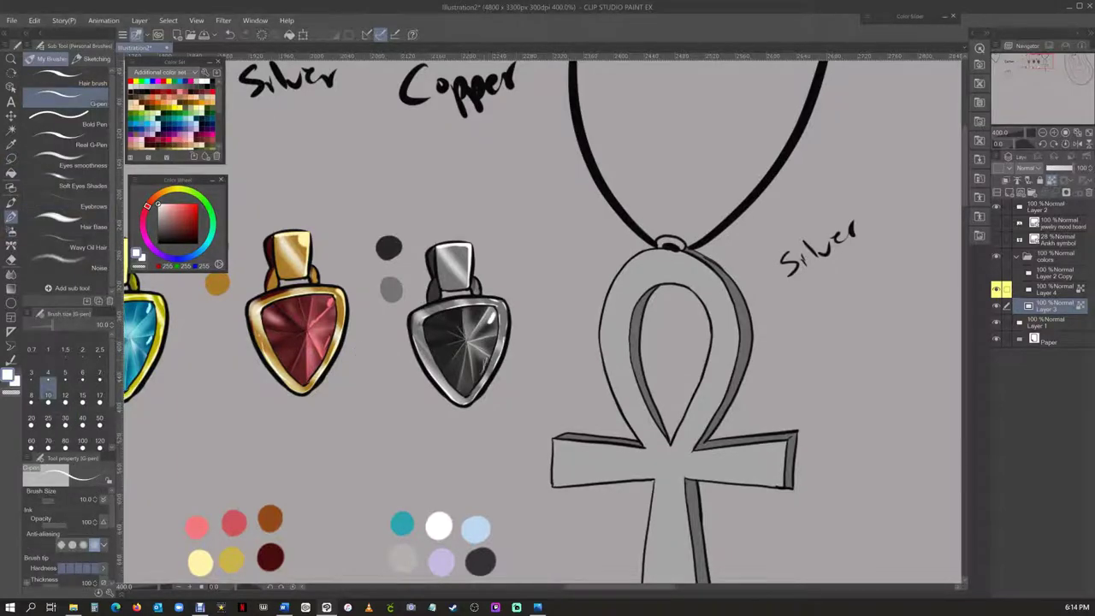
scroll(547, 317, down, 3)
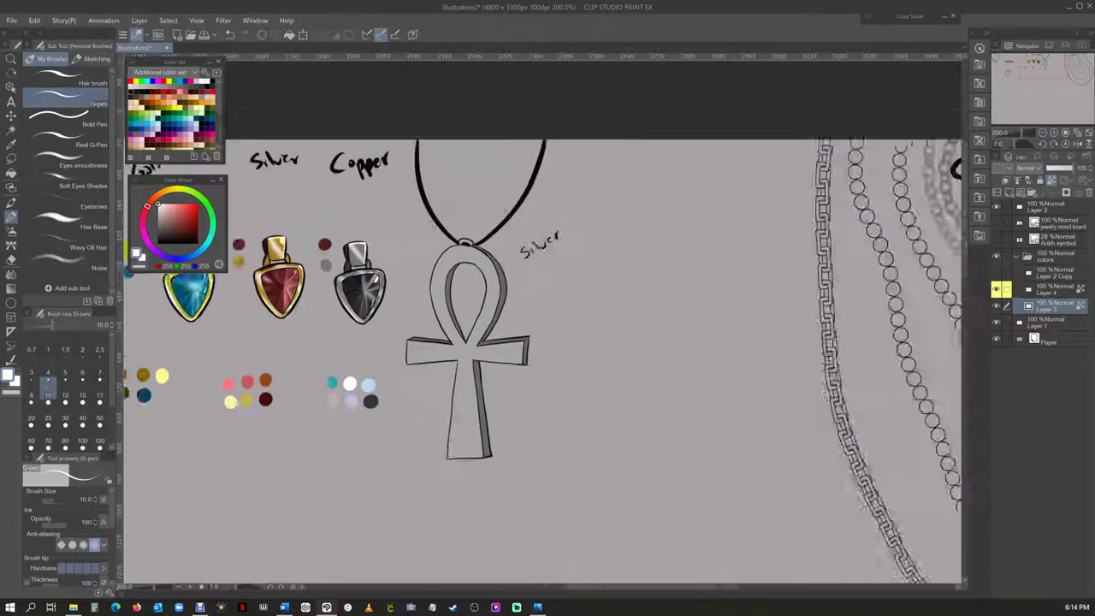
scroll(466, 342, up, 2)
On Layer 4, stroke white size-20 G-pen highlights down the ankh's loop, arms and stem
key(g)
click(1053, 289)
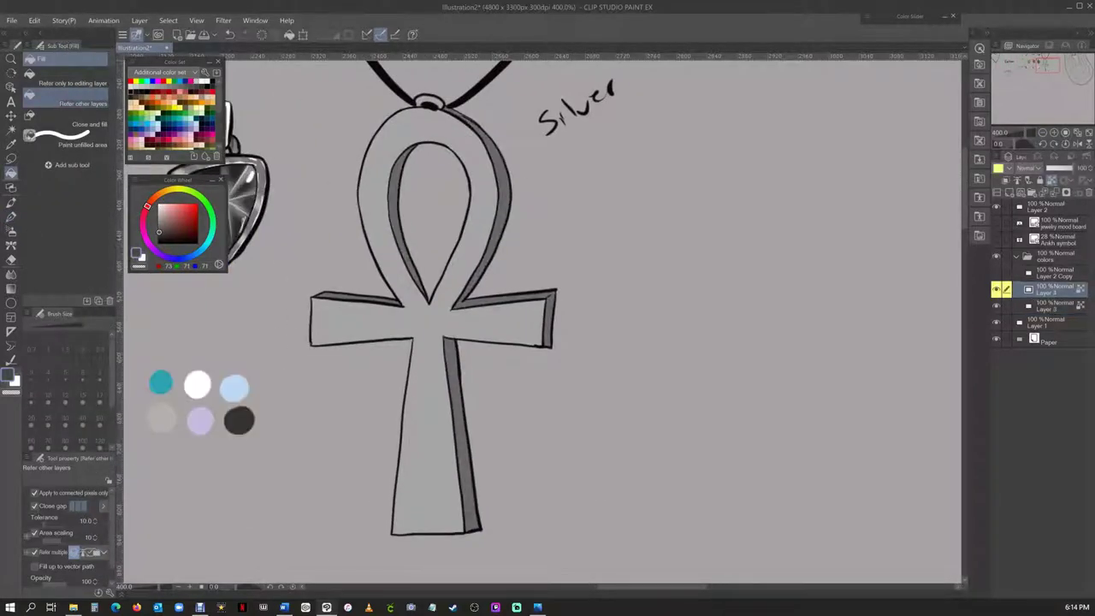
key(p)
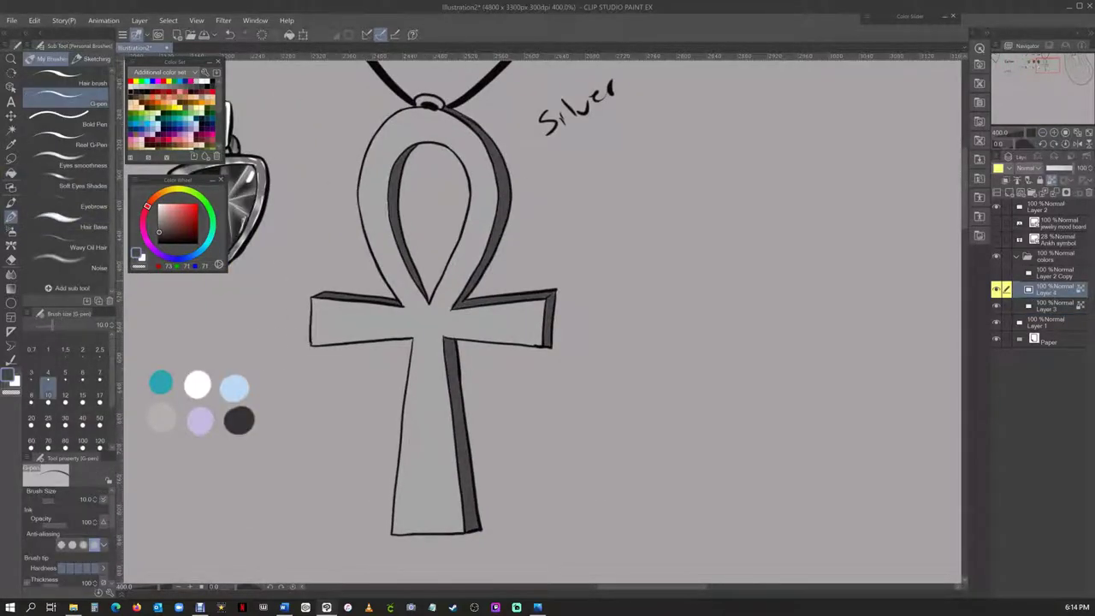
key(x)
click(31, 420)
drag(411, 110, 399, 299)
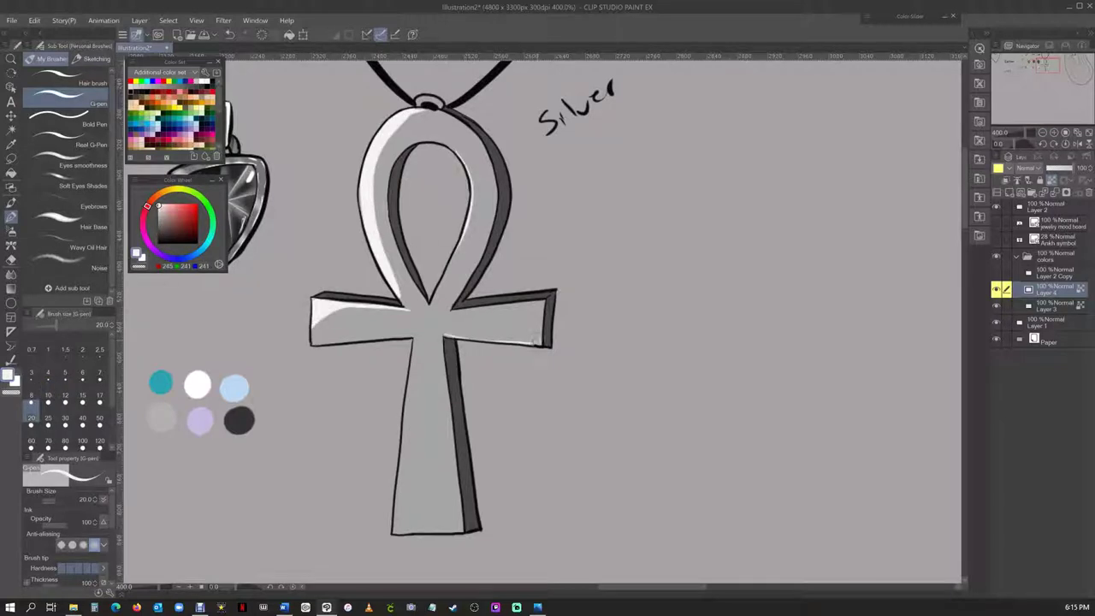
drag(444, 339, 423, 531)
drag(414, 358, 397, 533)
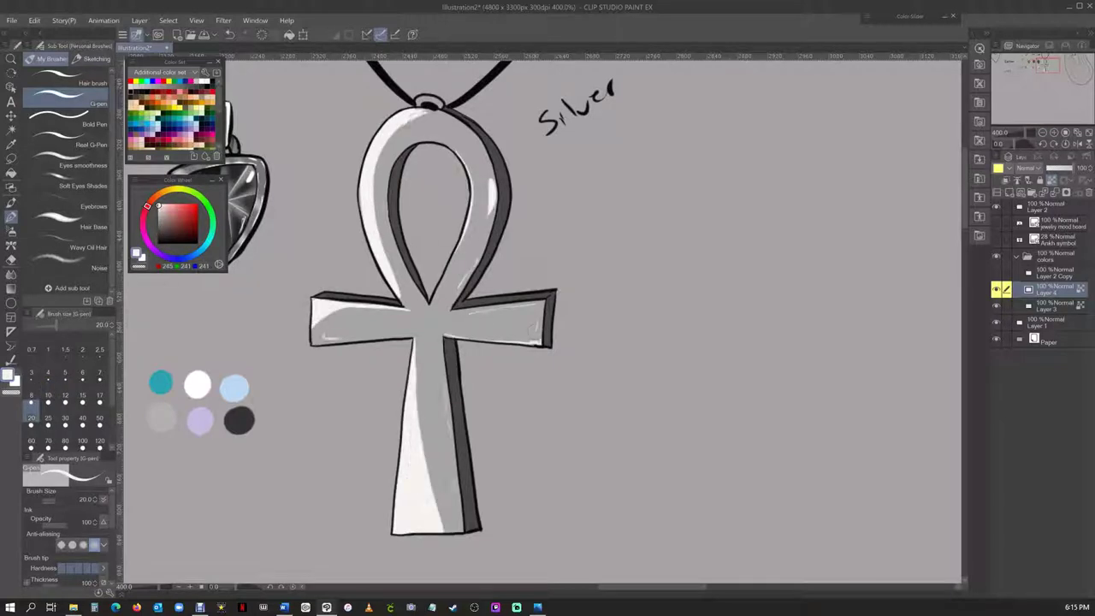
scroll(548, 317, down, 2)
drag(445, 325, 543, 329)
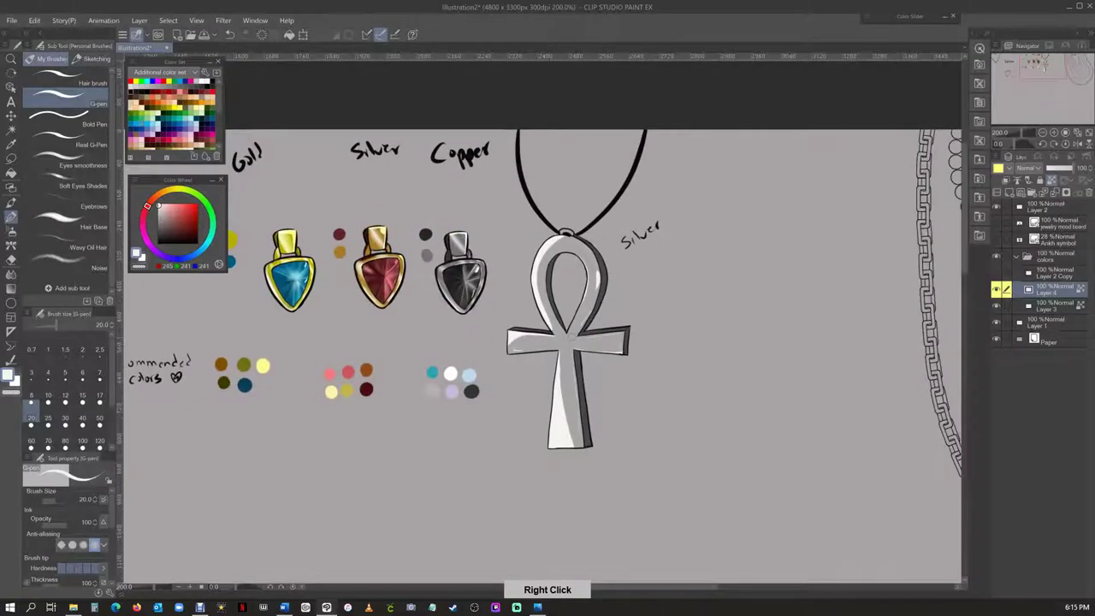
key(ctrl+z)
Delete the selected stray heart and curve from the jewelry row
scroll(547, 342, down, 2)
scroll(548, 343, down, 2)
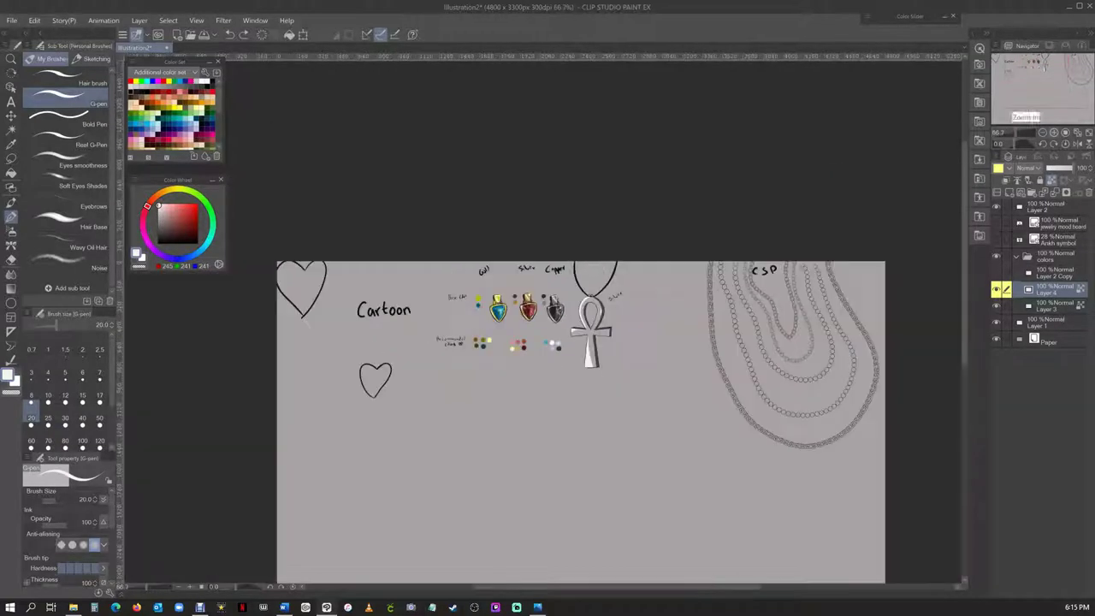
scroll(548, 343, up, 1)
key(m)
key(Delete)
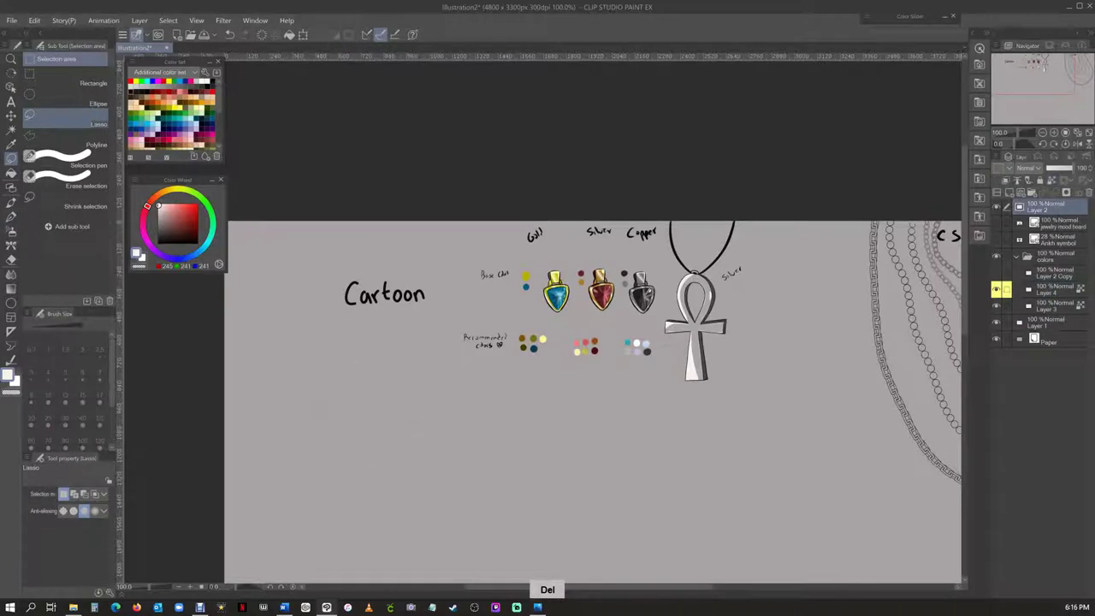
key(ctrl+z)
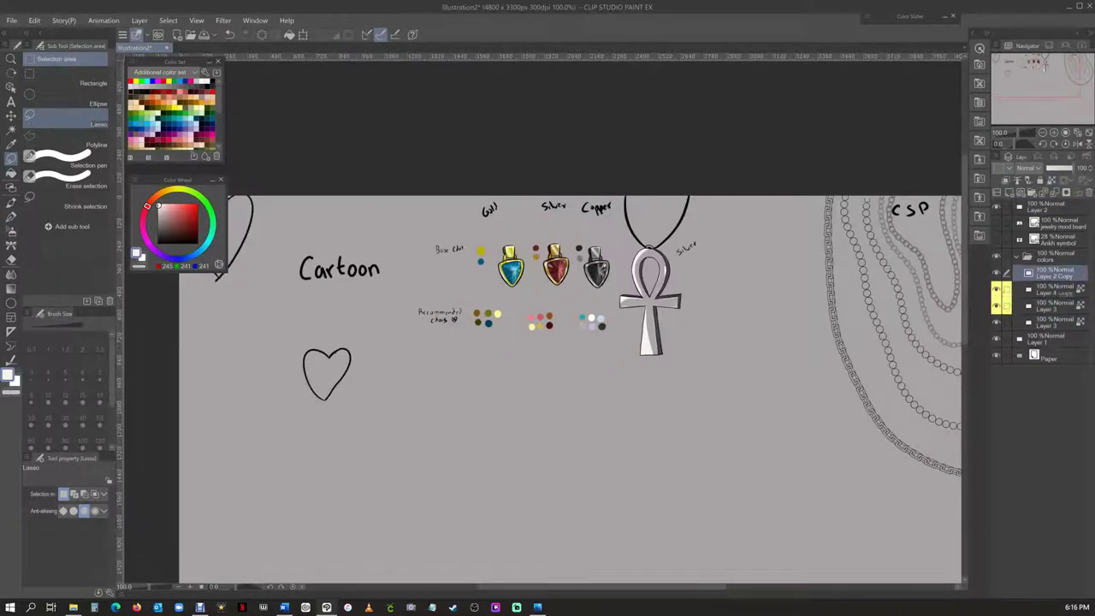
key(ctrl+z)
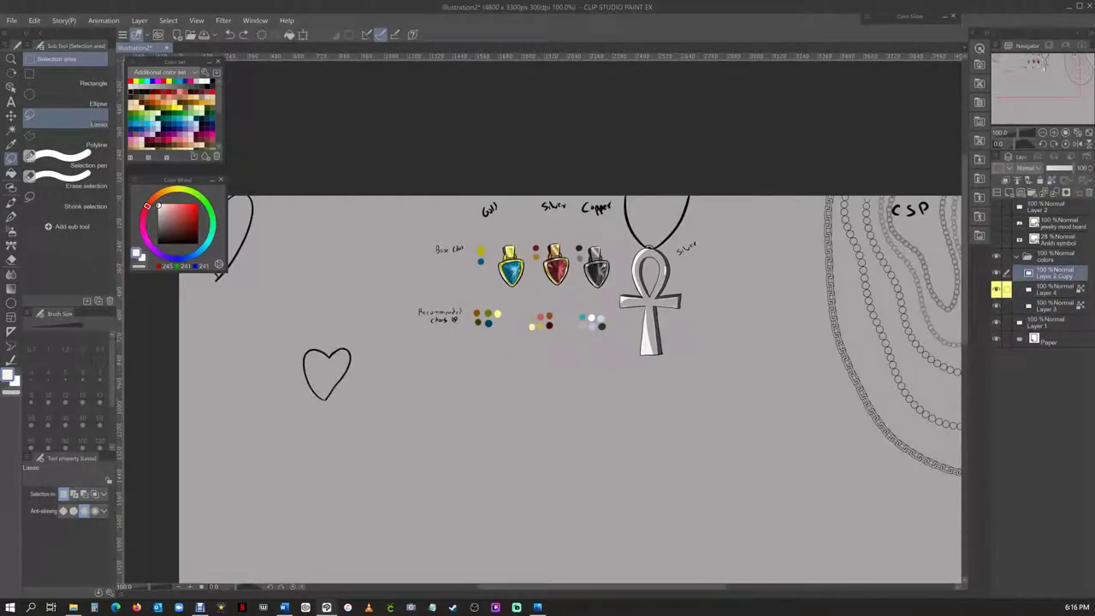
key(Delete)
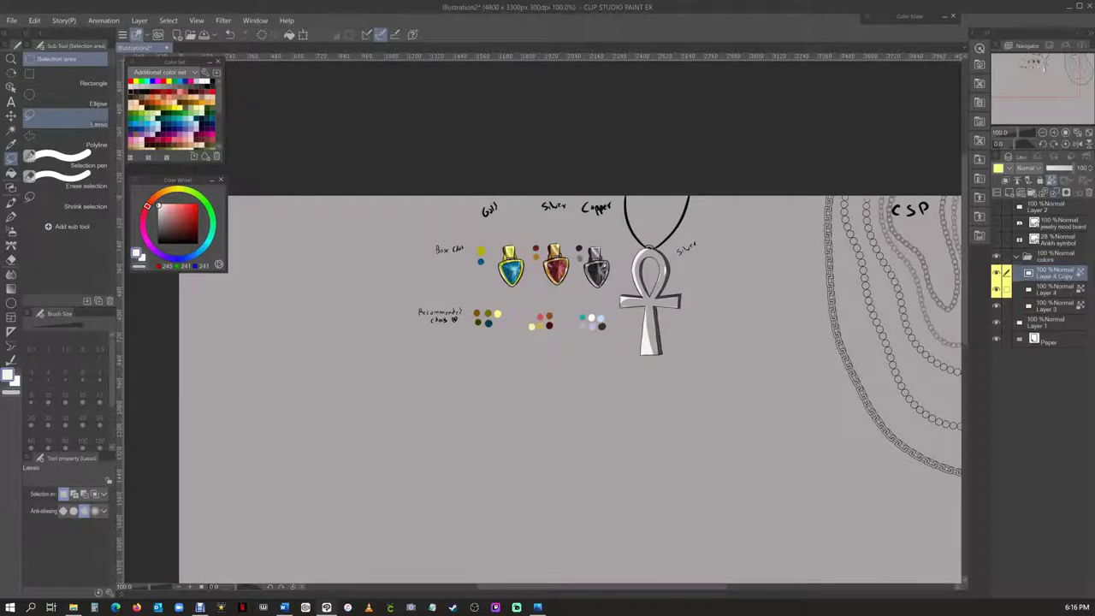
Duplicate the pendant row layer and position the copies below the original
click(997, 289)
click(996, 289)
key(ctrl+t)
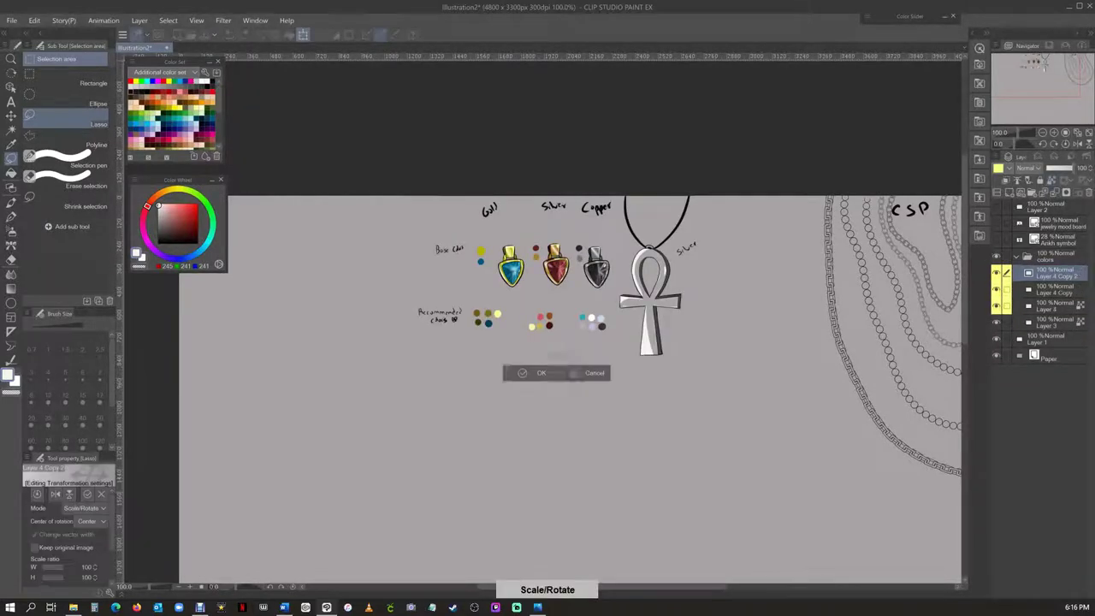
key(Escape)
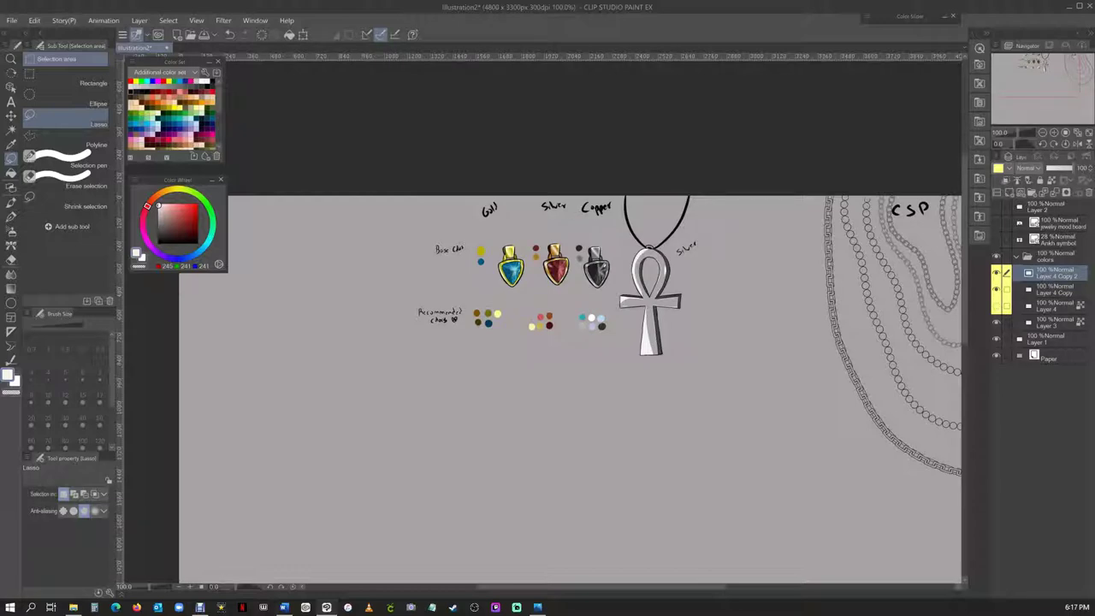
key(ctrl+t)
drag(556, 411, 556, 428)
key(Return)
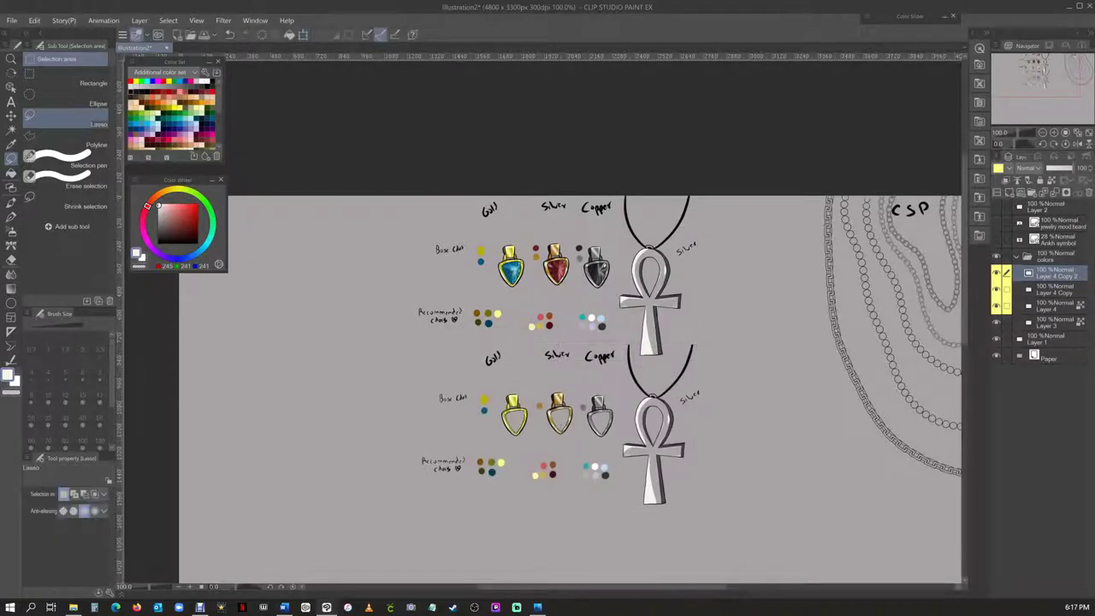
scroll(565, 342, down, 3)
key(ctrl+c)
key(ctrl+v)
key(ctrl+t)
key(Return)
scroll(547, 342, down, 3)
scroll(548, 326, up, 5)
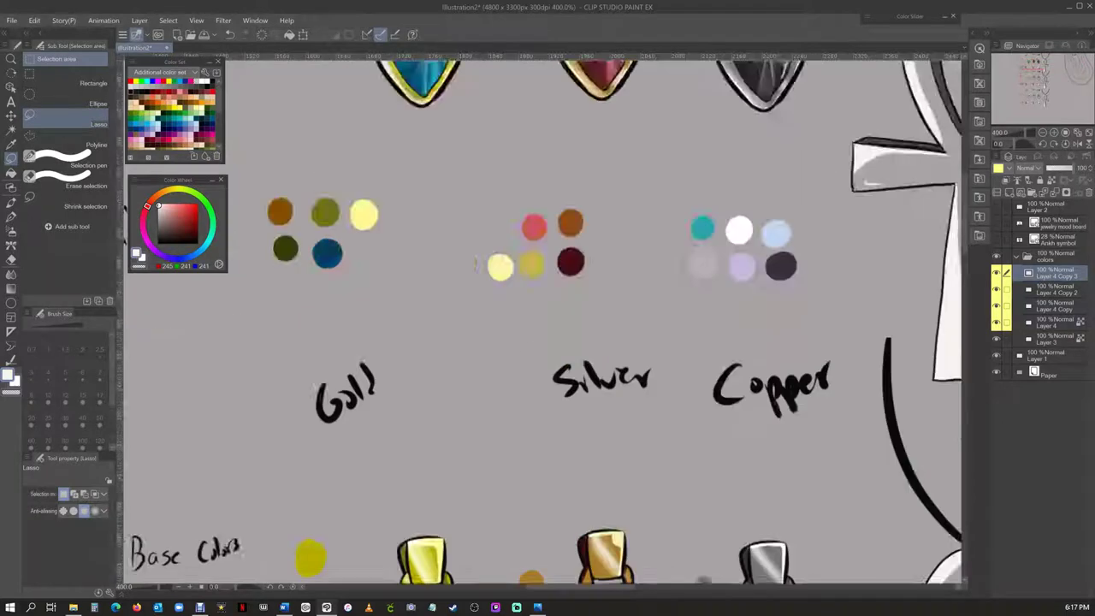
Merge Layer 4 Copy 2 and Layer 4 Copy down into one pendant layer
key(ctrl+e)
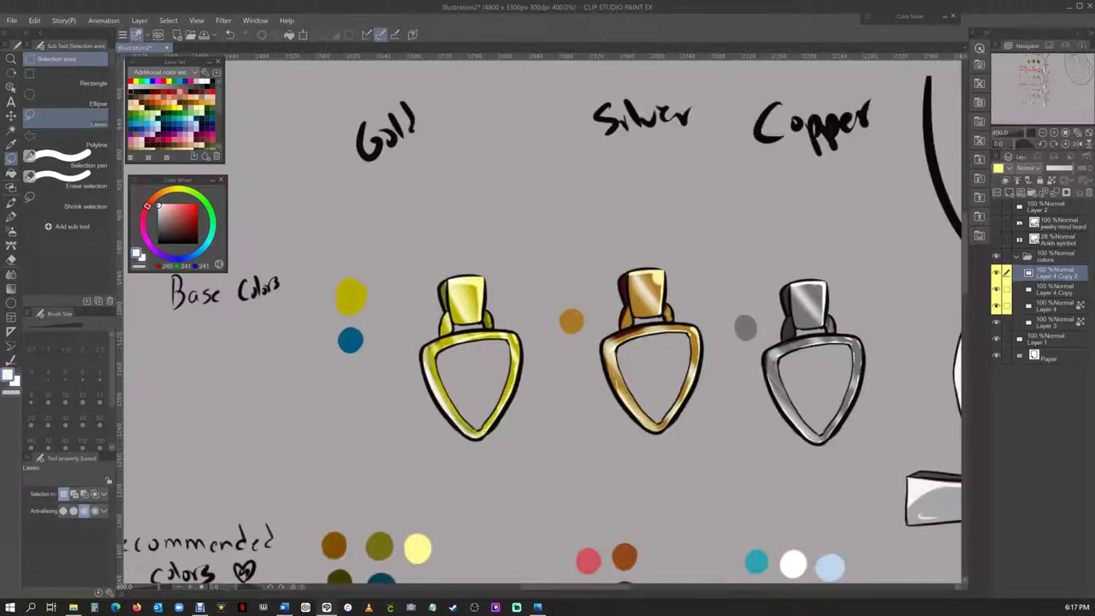
scroll(548, 325, down, 5)
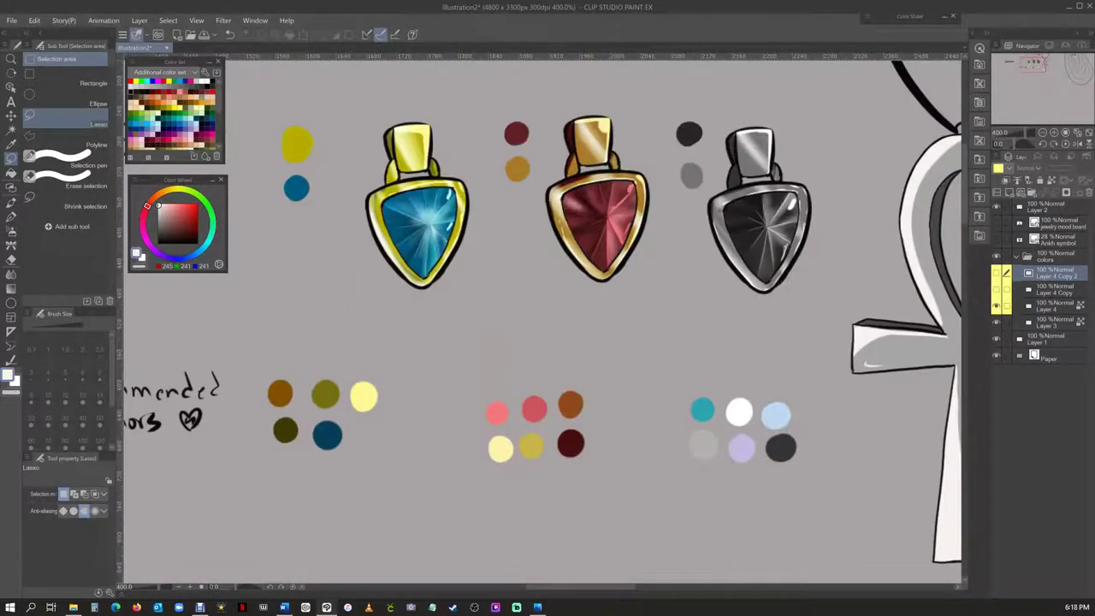
key(ctrl+e)
scroll(547, 325, down, 4)
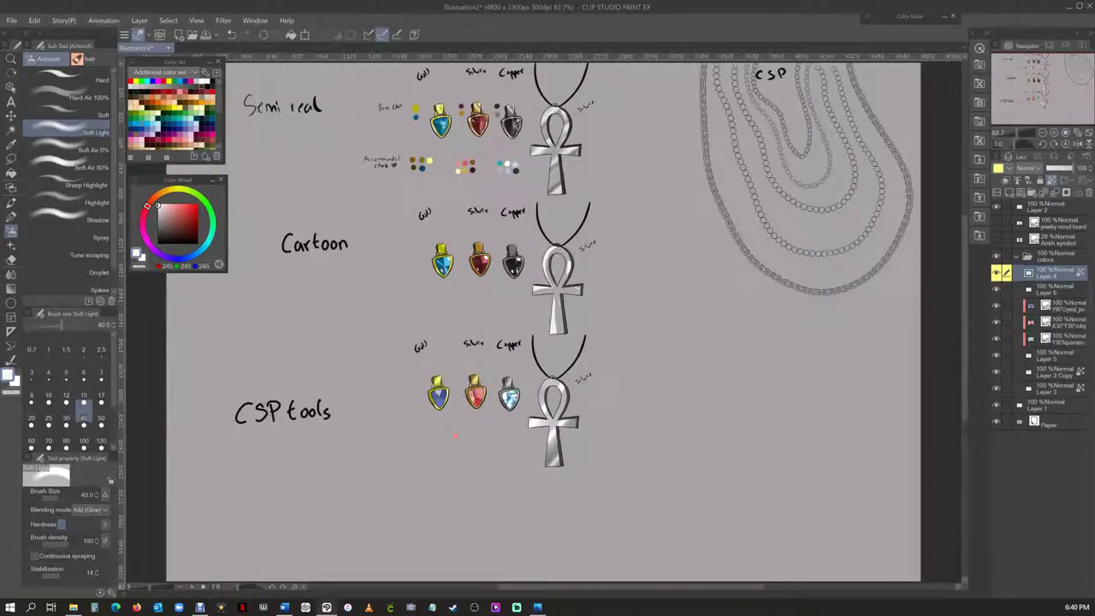
key(ctrl+alt+0)
Set the Fill tool to Refer other layers and undo an accidental large white fill
key(alt+bracketleft)
key(g)
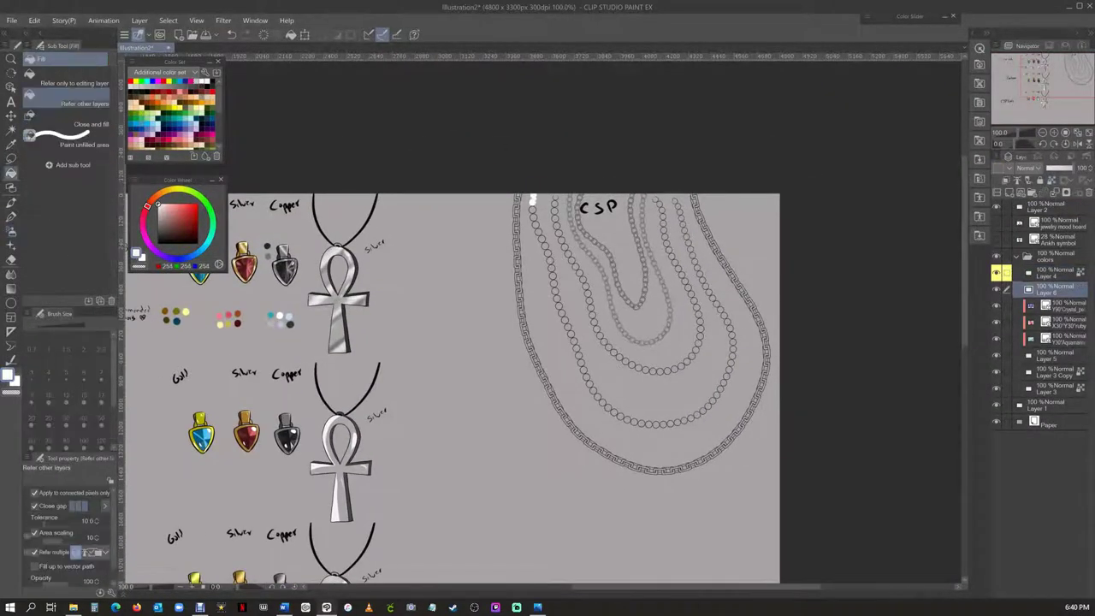
click(531, 204)
key(ctrl+z)
scroll(531, 206, up, 3)
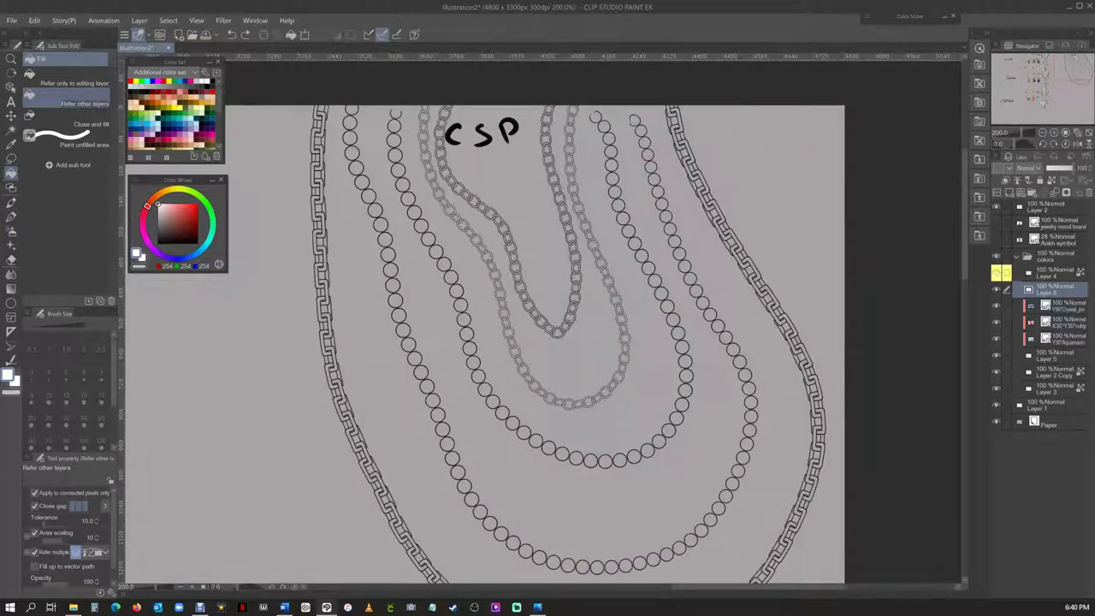
Move Layer 1 below Layer 2 and fill the CSP bead strands white
drag(1048, 404, 1048, 224)
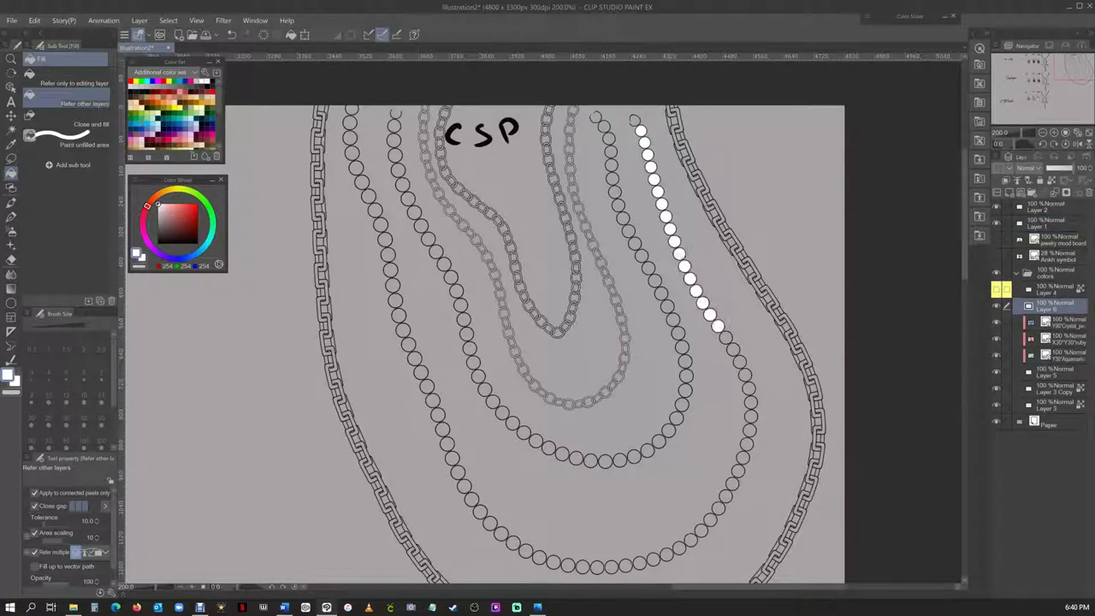
drag(705, 525, 642, 562)
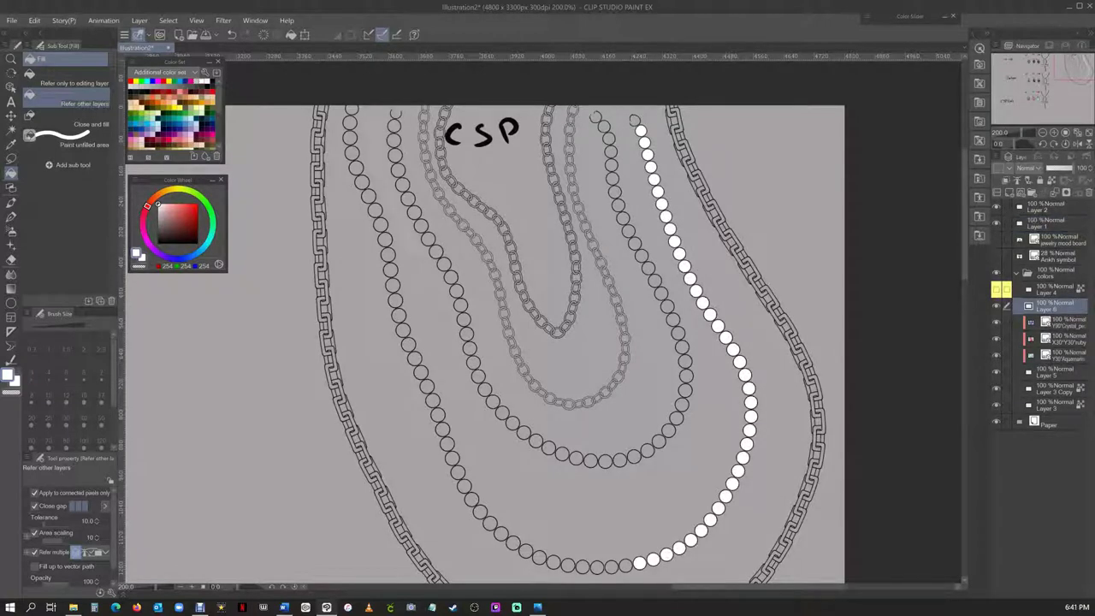
mouse_move(567, 565)
mouse_down()
mouse_move(486, 519)
mouse_move(444, 440)
mouse_move(353, 161)
mouse_move(351, 109)
mouse_move(459, 295)
mouse_move(479, 381)
mouse_move(552, 452)
mouse_move(638, 455)
mouse_move(684, 390)
mouse_move(665, 301)
mouse_up()
drag(629, 230, 609, 141)
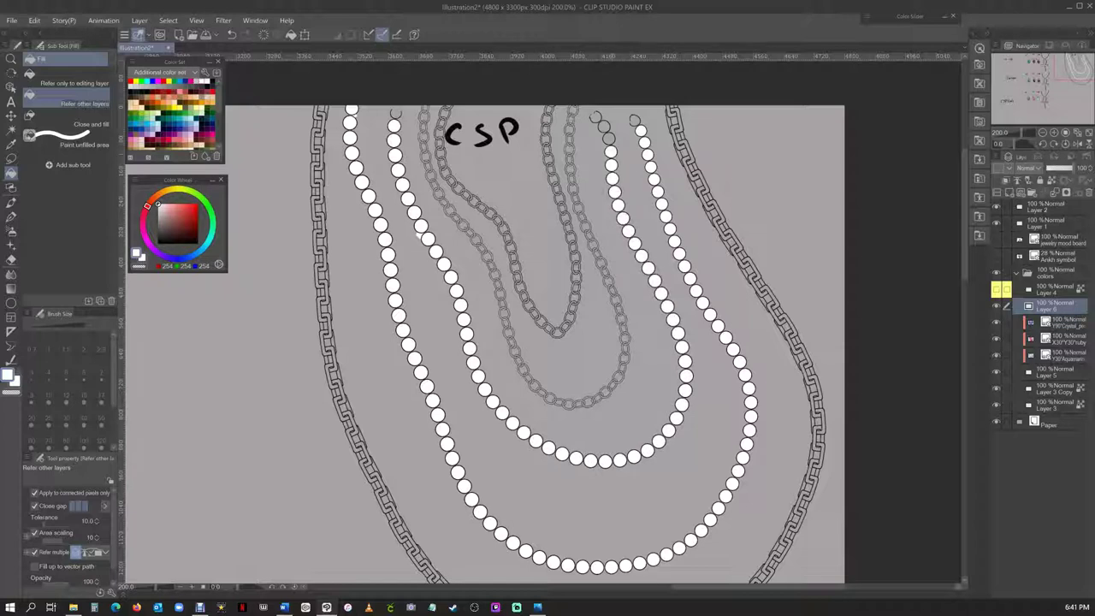
Pick dark grey on the Color Wheel and fill the outer chain links
click(158, 219)
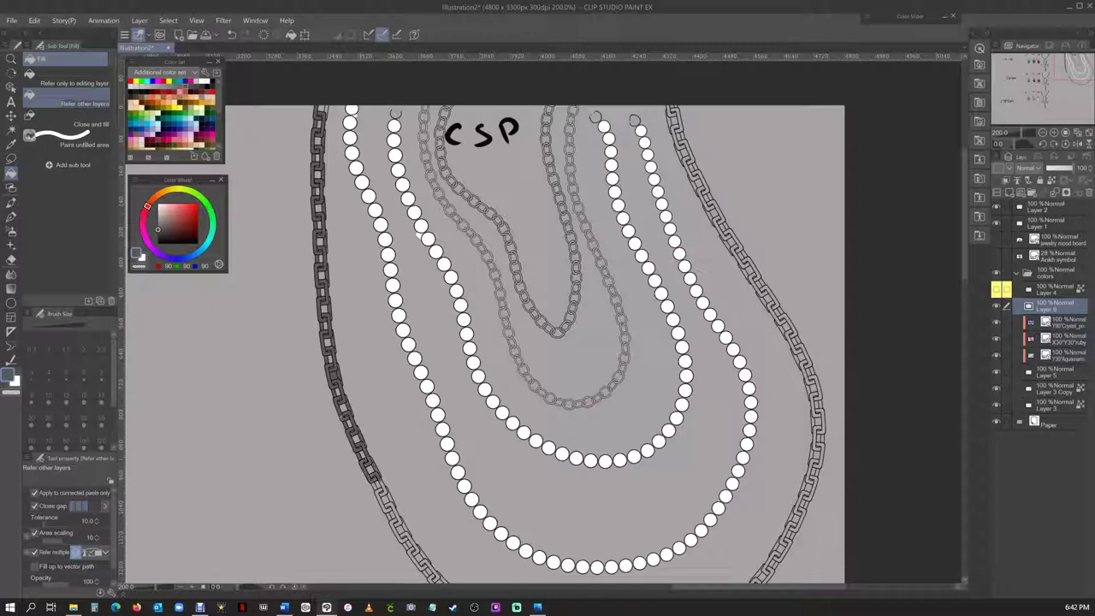
scroll(409, 543, down, 3)
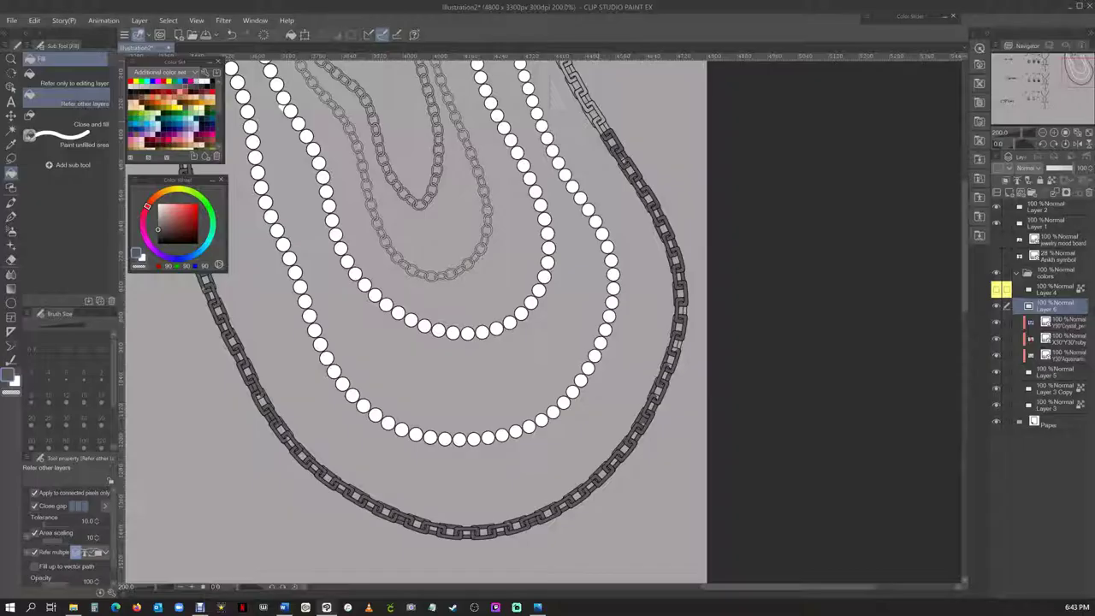
scroll(417, 319, up, 3)
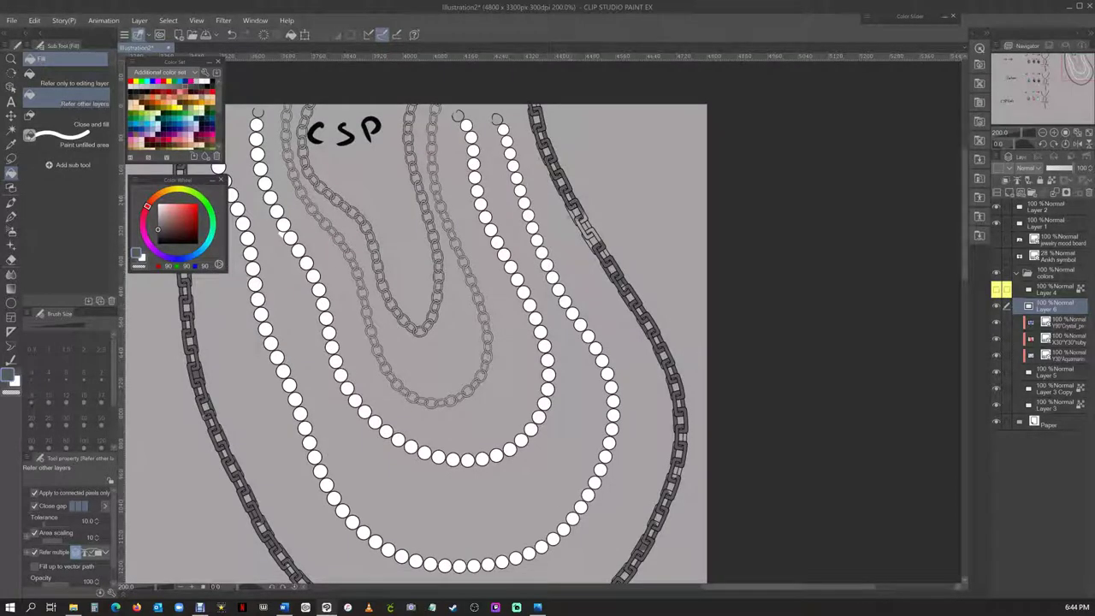
Select the chain brush from the Decoration tool's Clothing group
key(ctrl+minus)
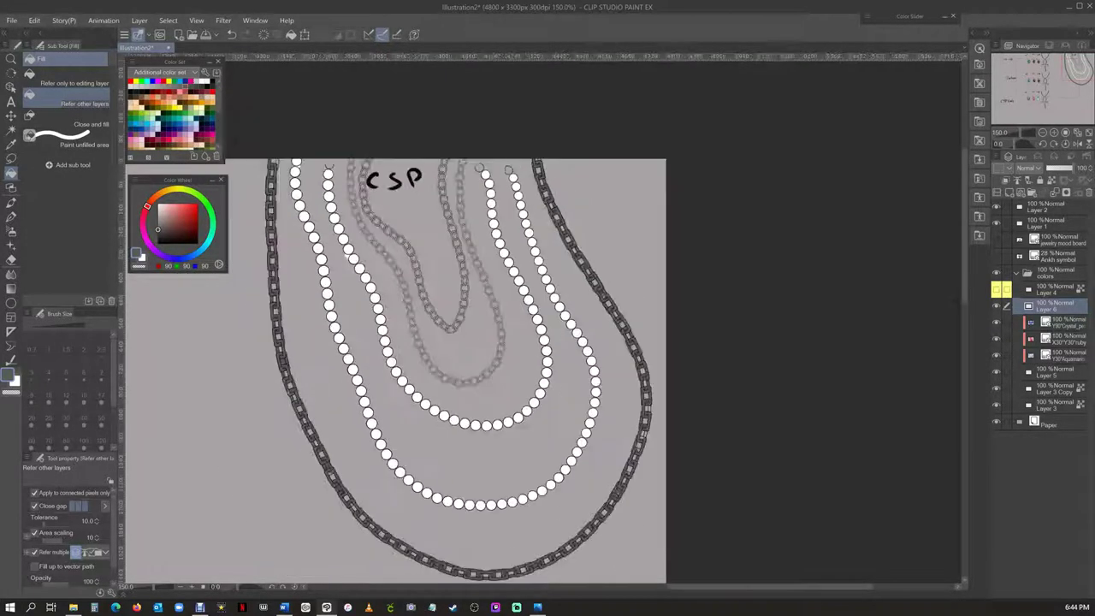
click(11, 259)
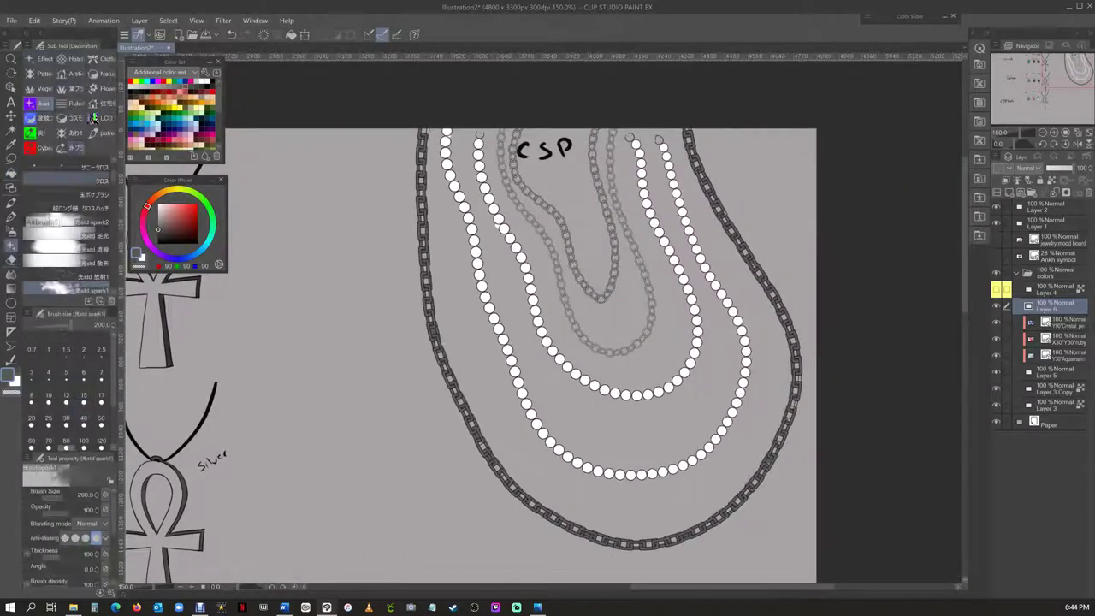
click(103, 74)
click(103, 58)
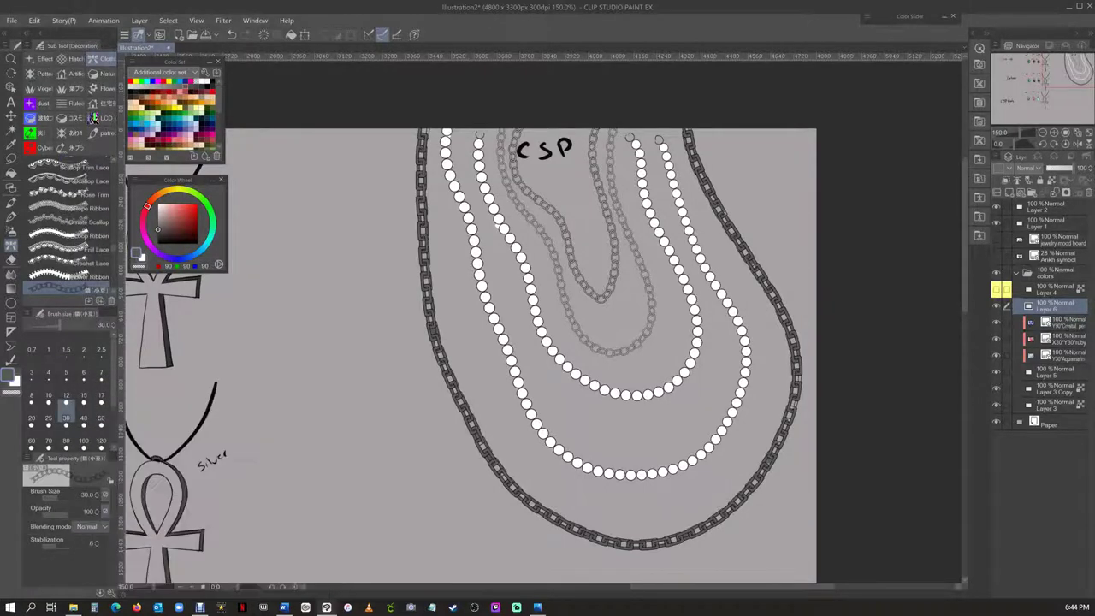
View the chain brush's Modifier Key Settings, close them, and fit the whole sheet with Ctrl+0
click(28, 457)
click(86, 515)
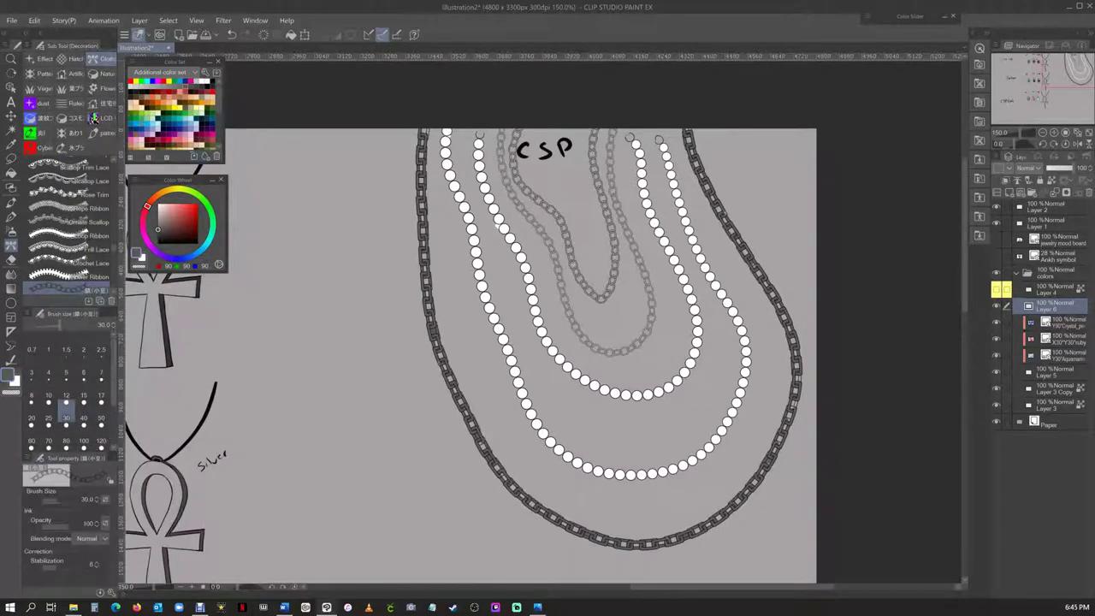
click(28, 457)
click(77, 490)
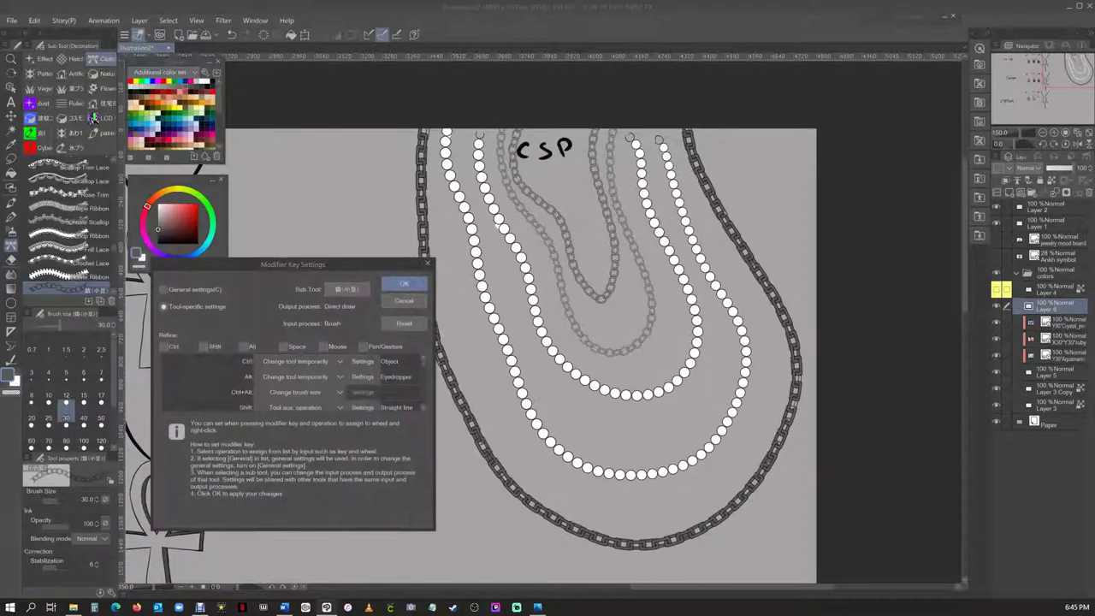
key(Return)
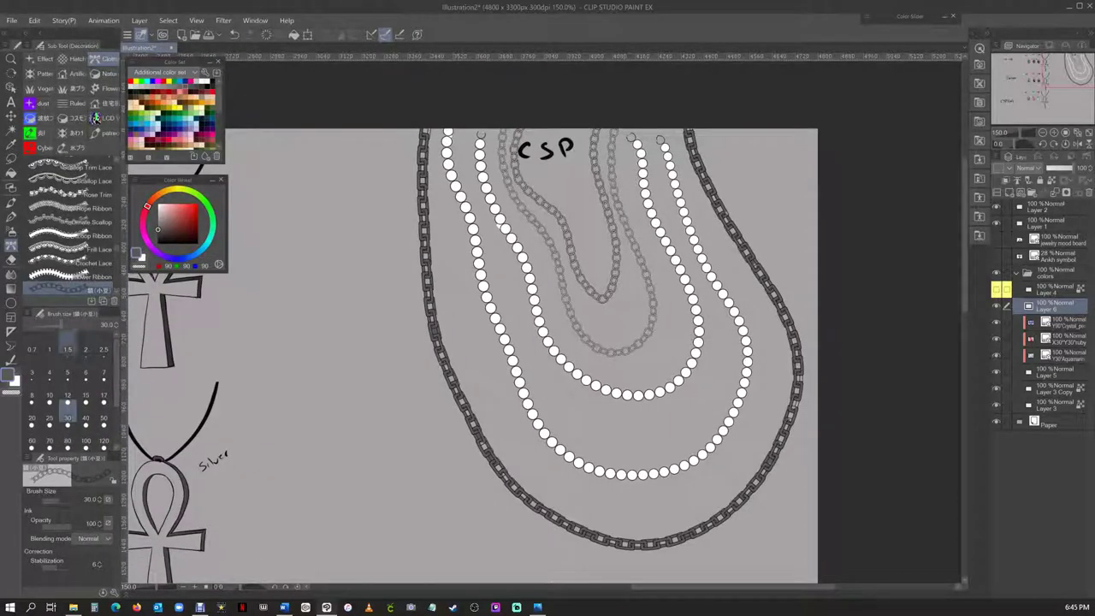
key(ctrl+0)
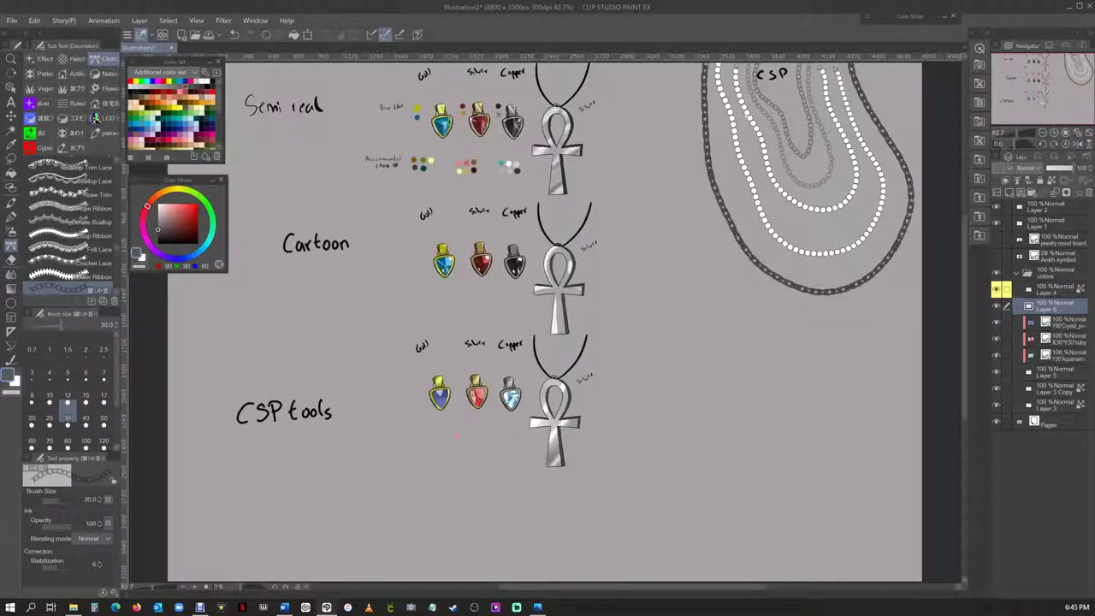
On a new layer above Paper, paint the whole canvas light pink with a 2000 px Bold Pen
key(ctrl+shift+n)
key(ctrl+minus)
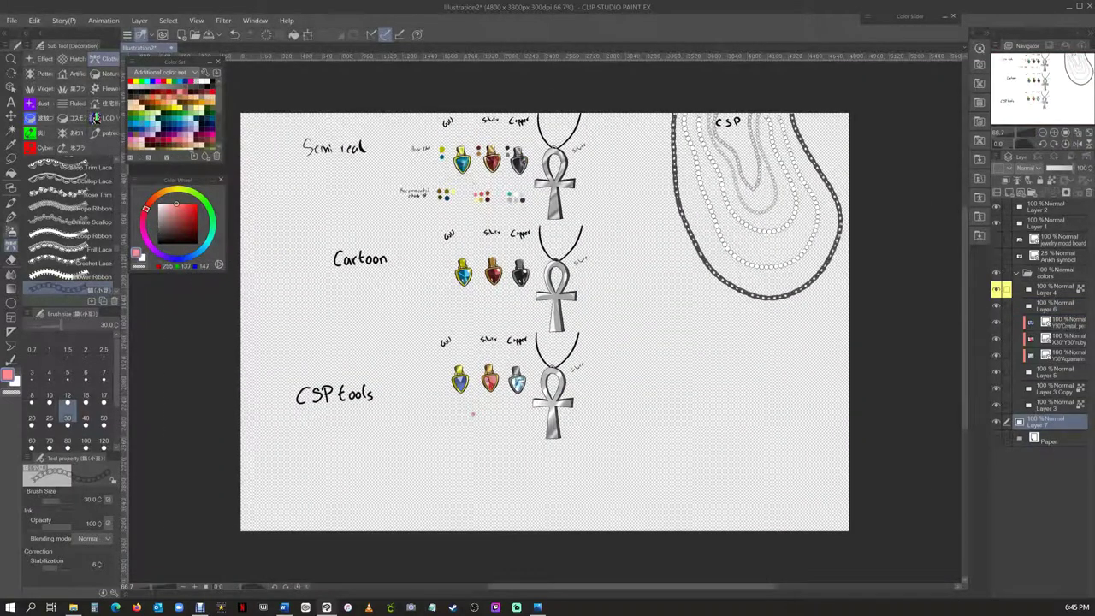
key(p)
drag(250, 119, 389, 163)
click(101, 124)
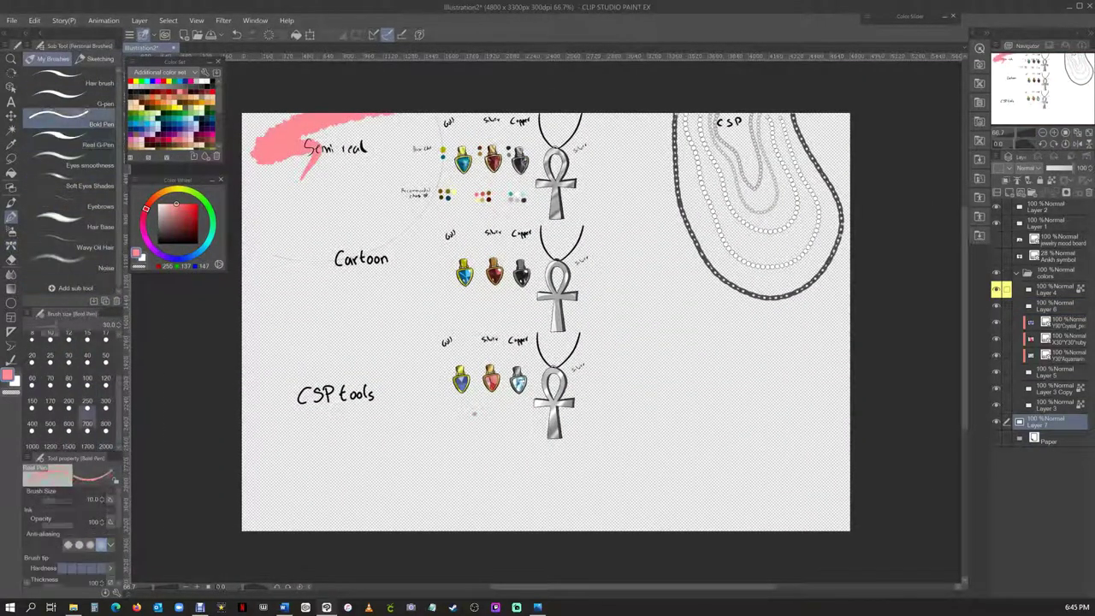
drag(257, 256, 848, 226)
drag(830, 462, 445, 453)
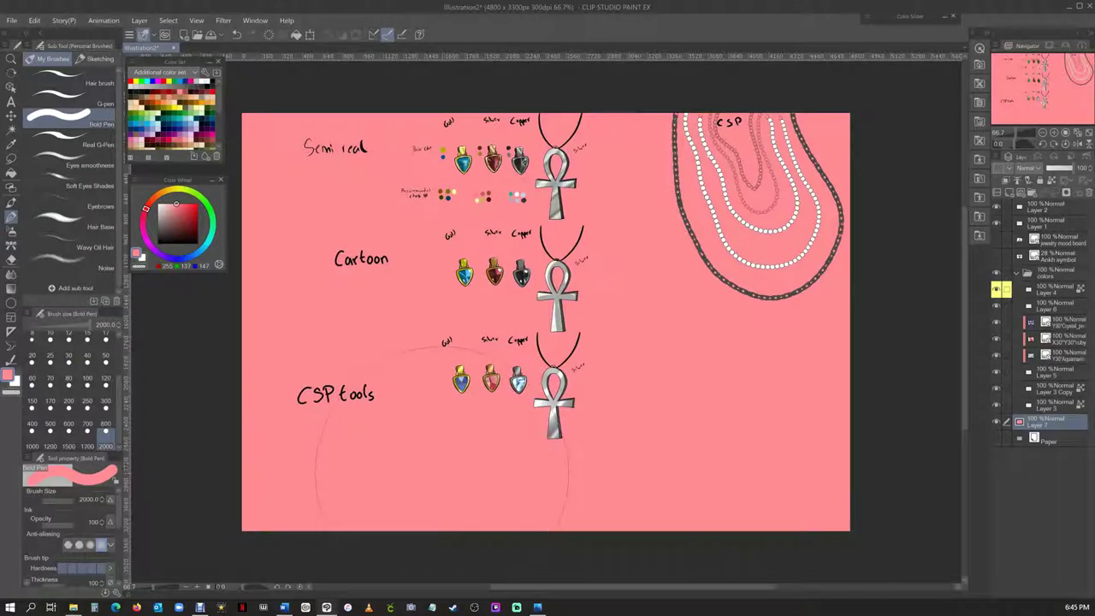
mouse_move(445, 453)
mouse_down()
mouse_move(317, 471)
mouse_move(762, 474)
mouse_up()
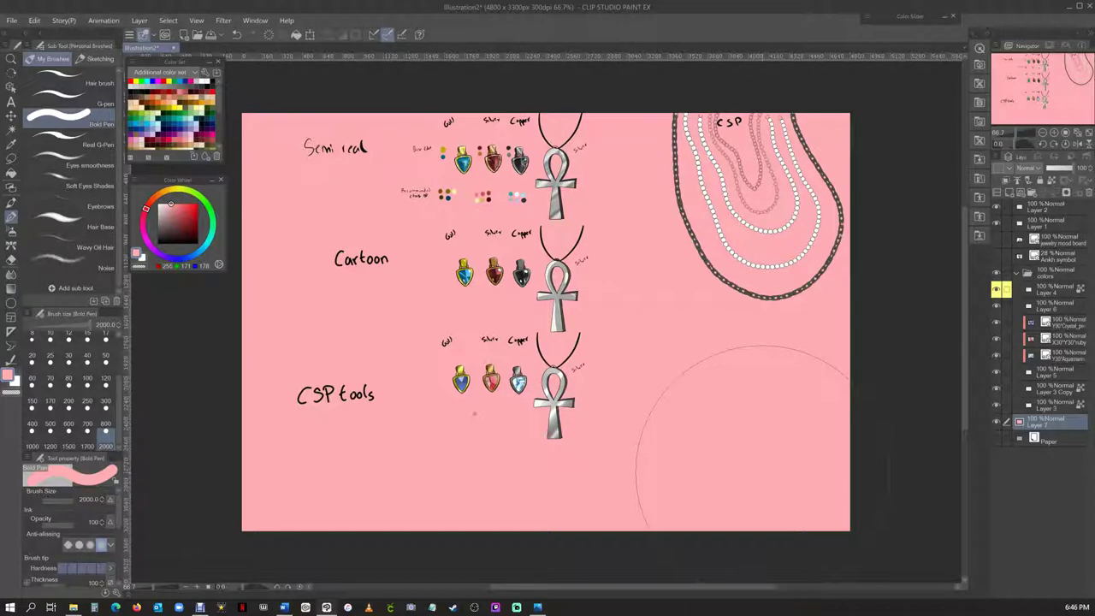
Export the sheet as a single-layer PNG into Sketchs\Videos\Youtube videos
click(12, 20)
mouse_move(52, 137)
click(214, 171)
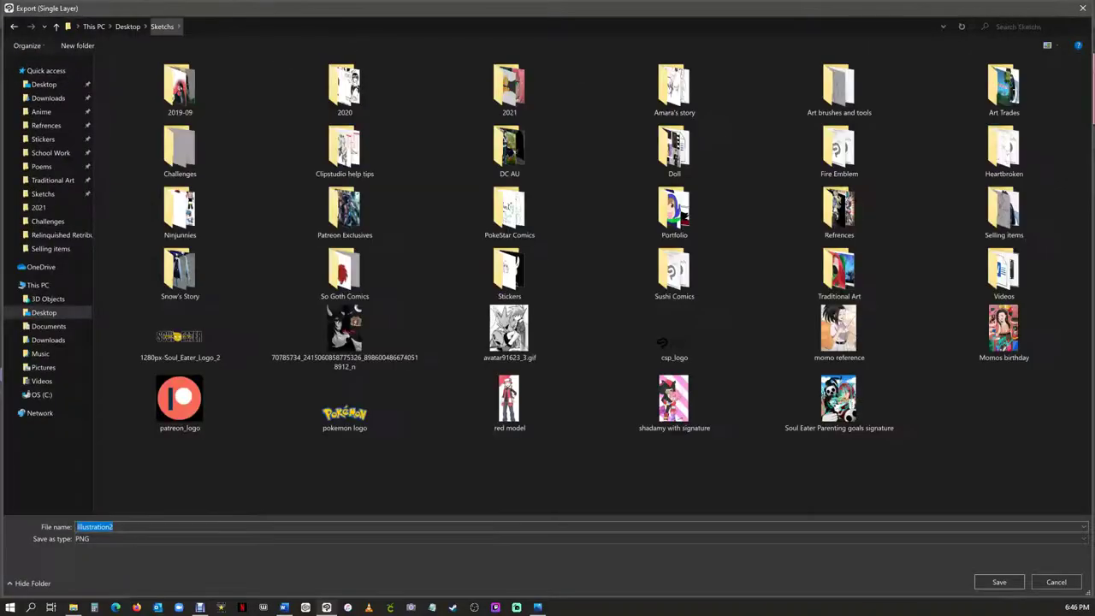
double_click(1004, 270)
double_click(137, 76)
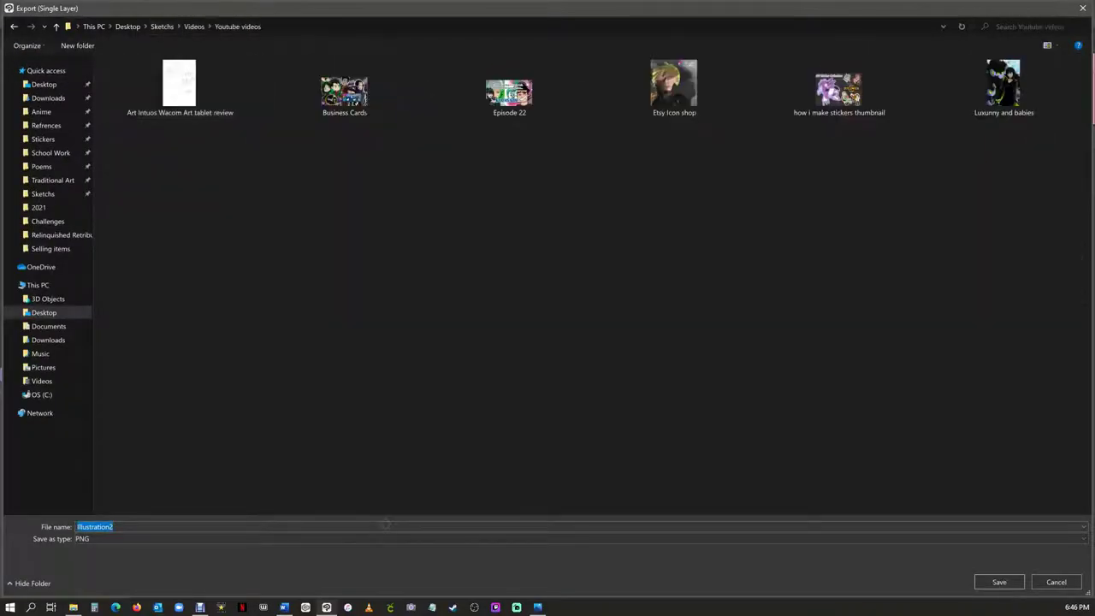
key(Return)
key(Return)
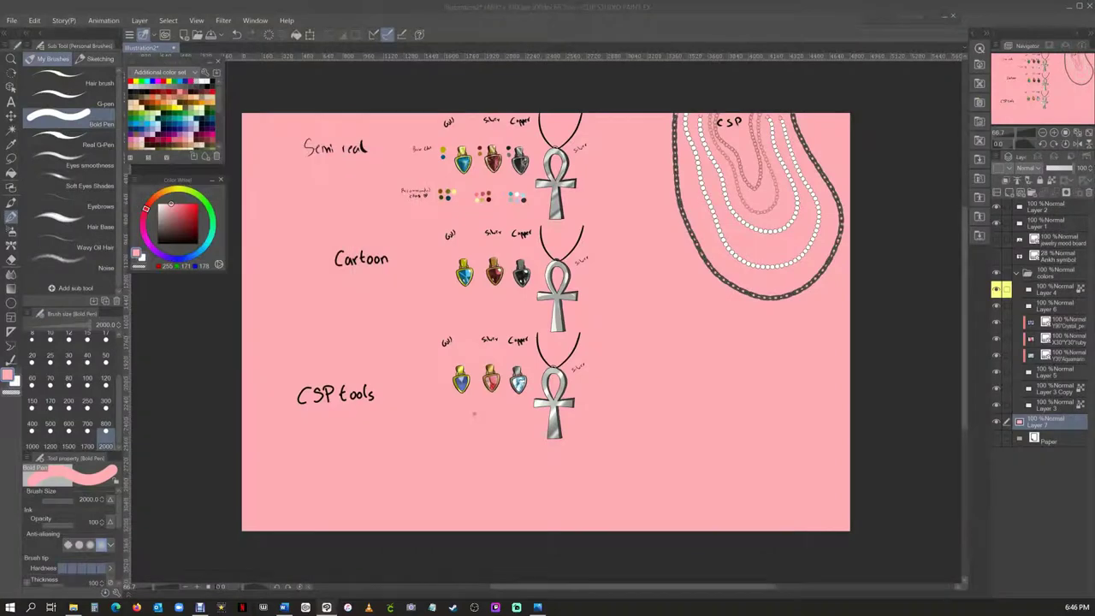